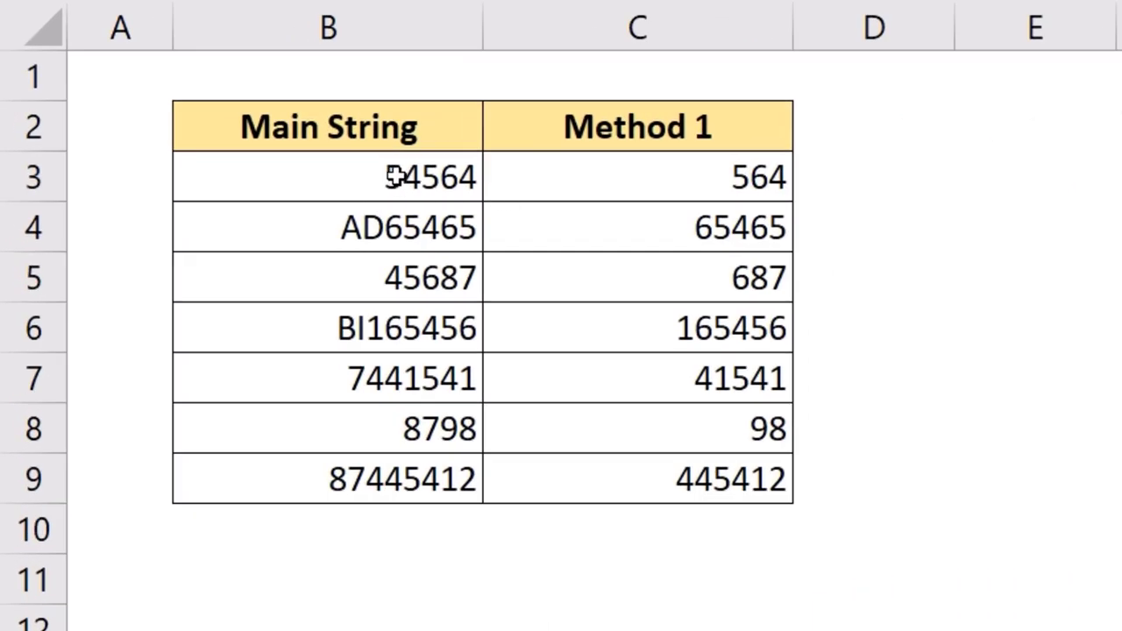
- Move the comment picture to the right, clear of the Method 1 table
drag(393, 175, 393, 495)
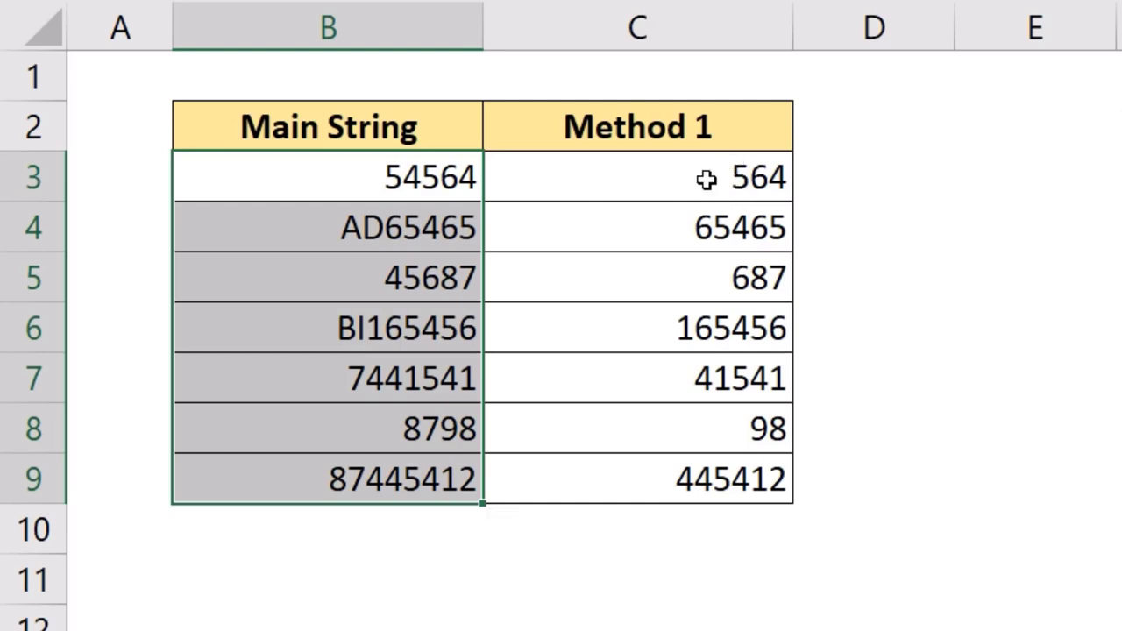
click(387, 177)
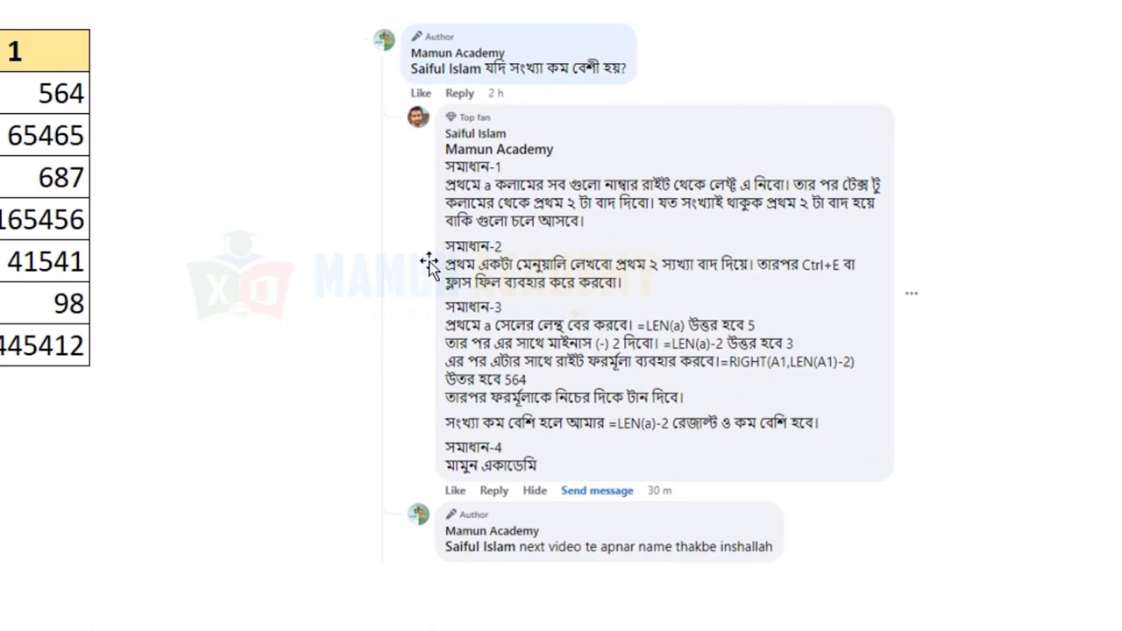
drag(474, 205, 339, 215)
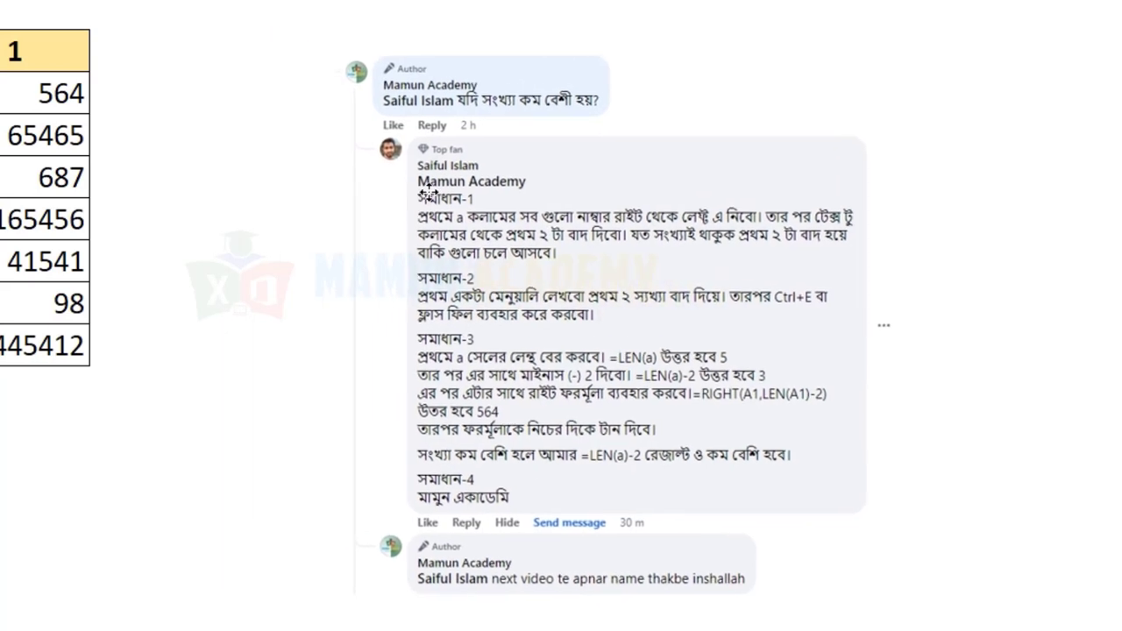
key(Escape)
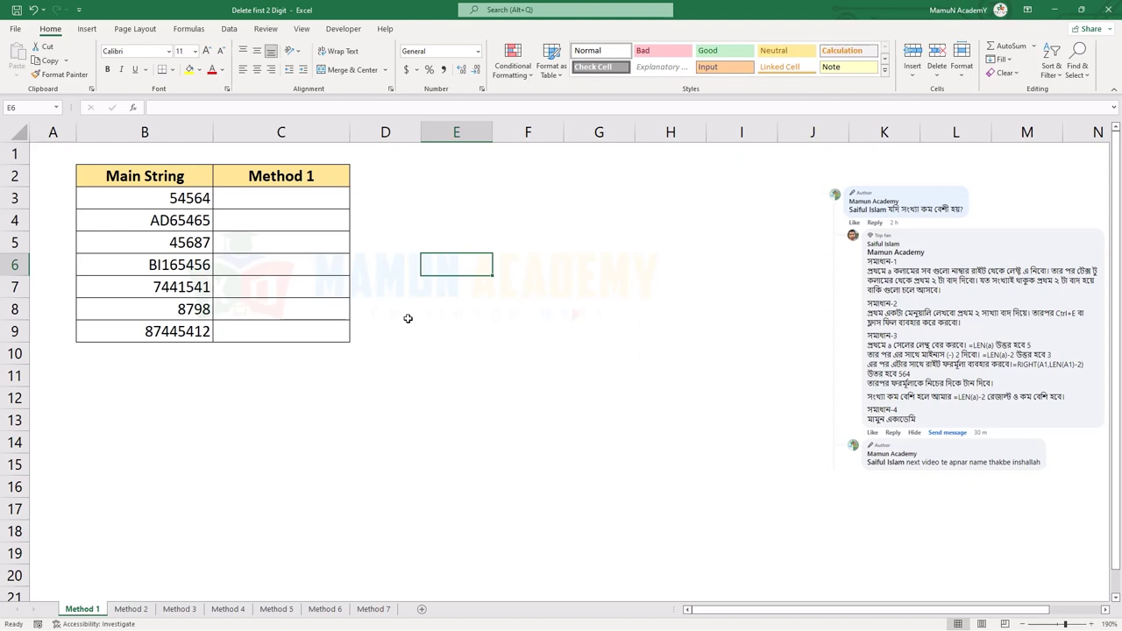
- Enter =REPLACE(B3,1,2,"") in C3 so 54564 becomes 564
click(335, 205)
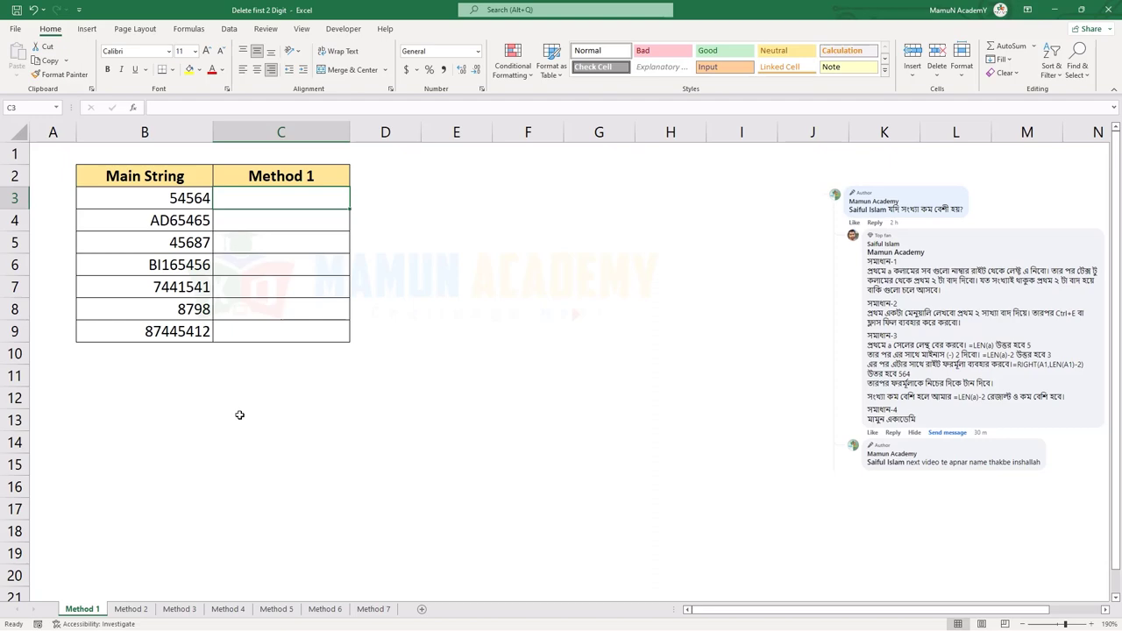
text(=repl)
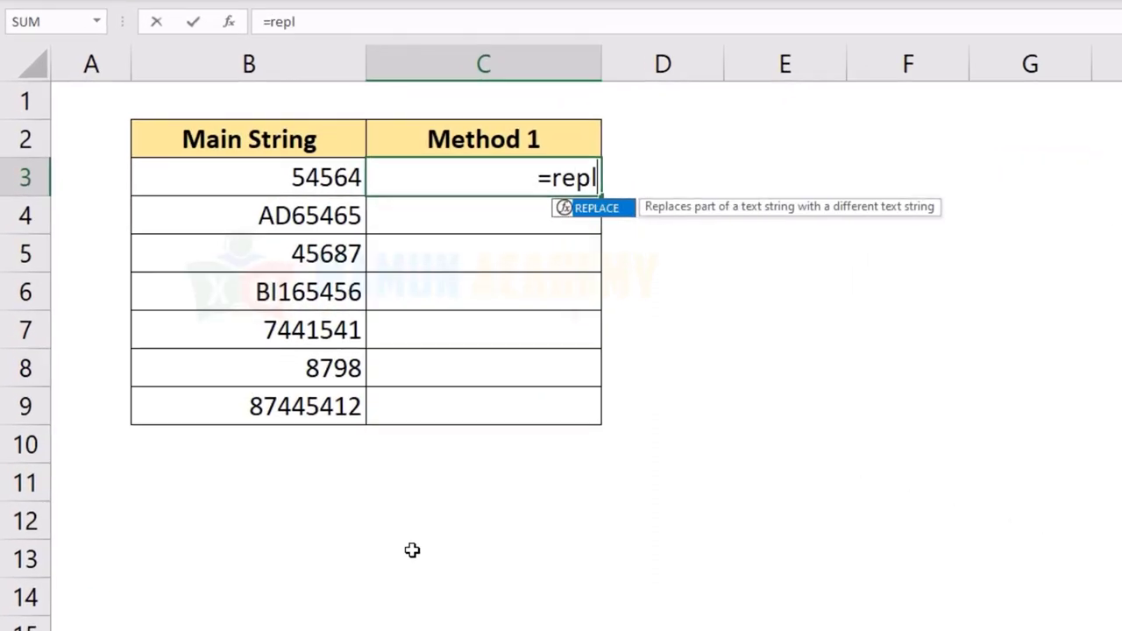
key(Tab)
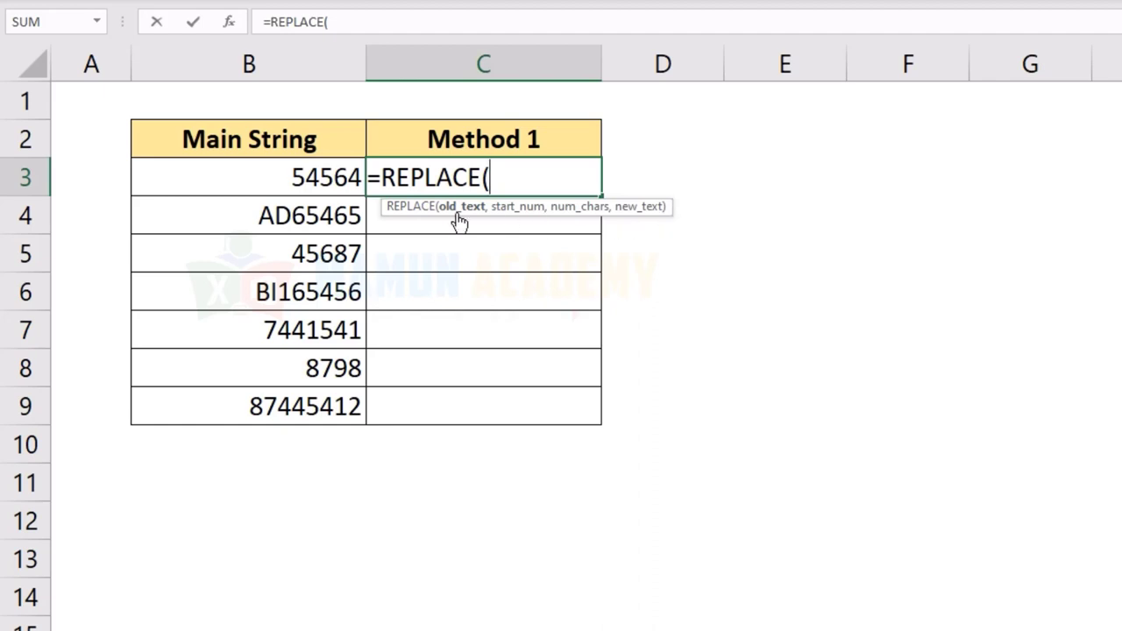
click(302, 176)
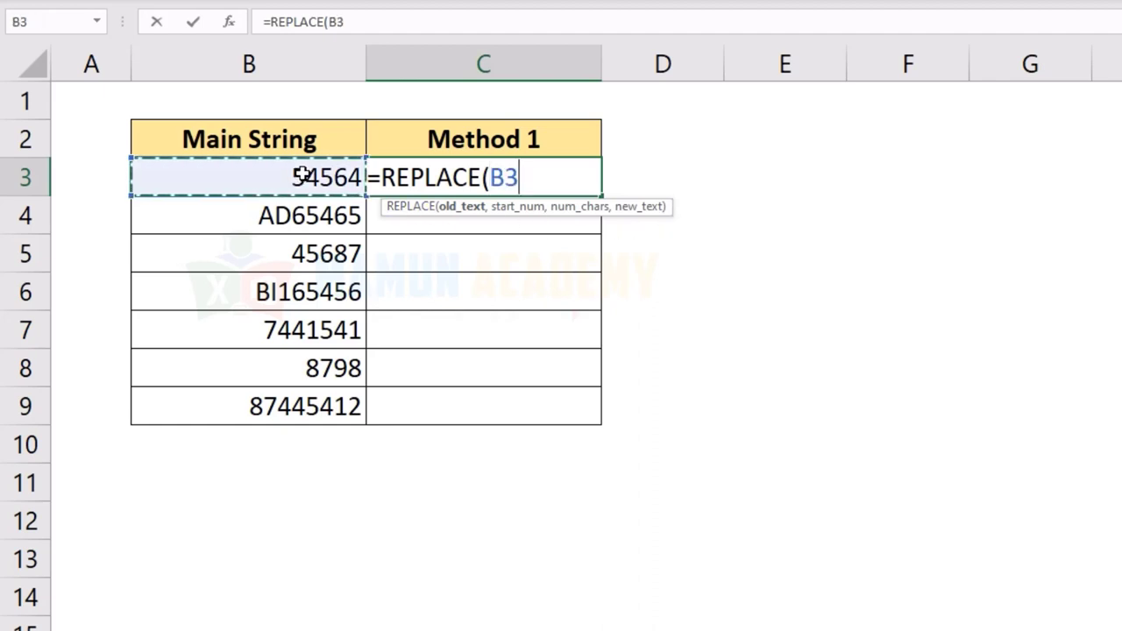
text(,)
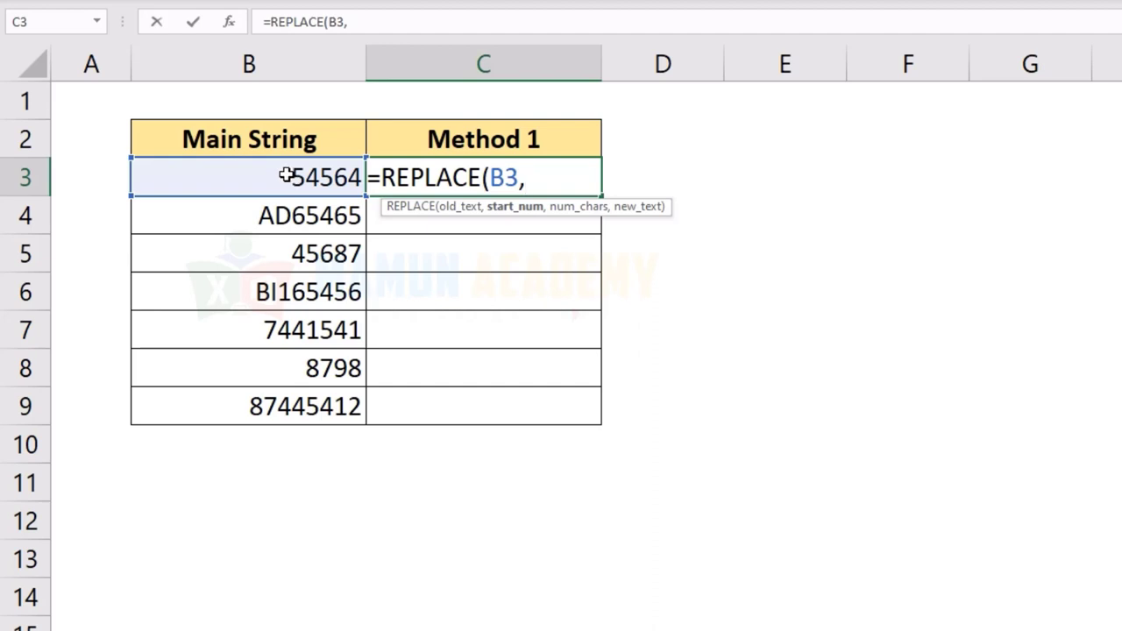
text(1,)
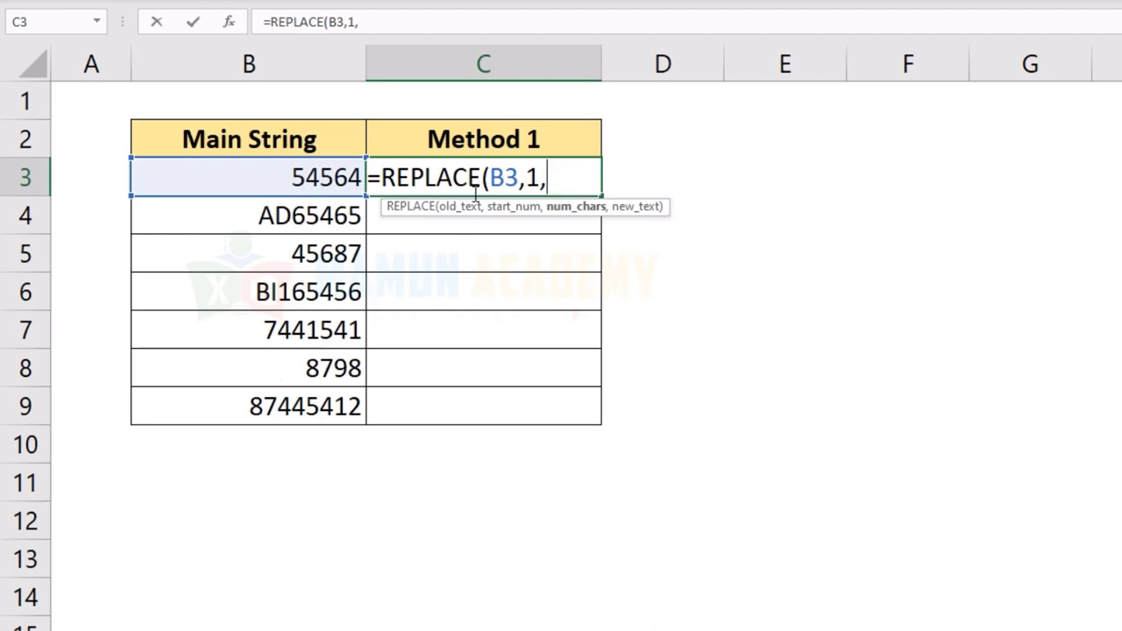
text(2,)
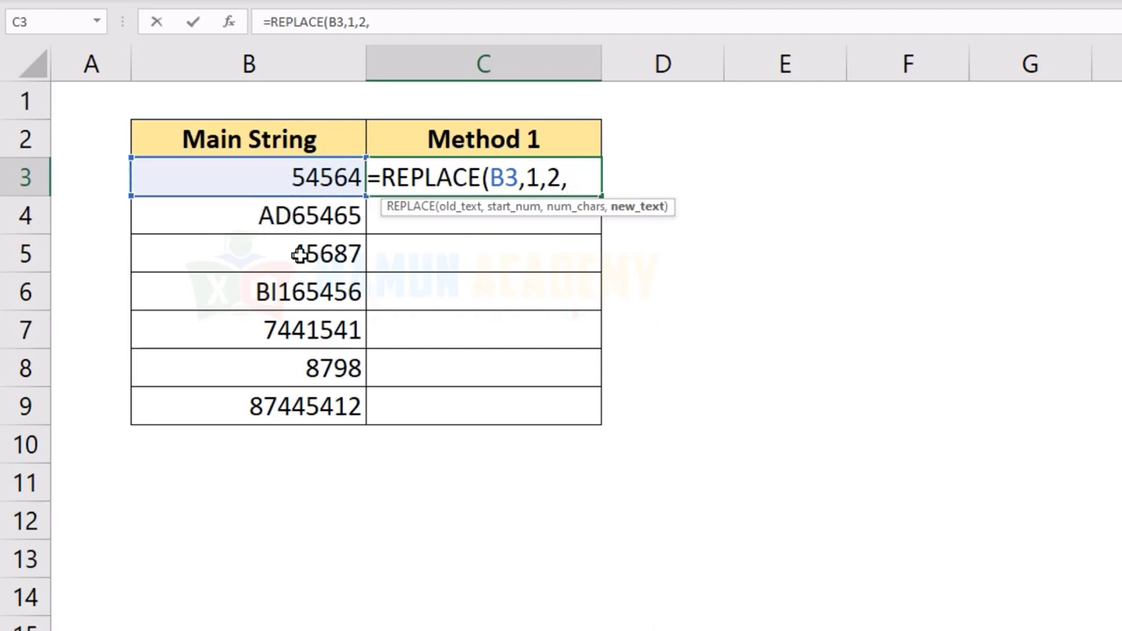
text("")
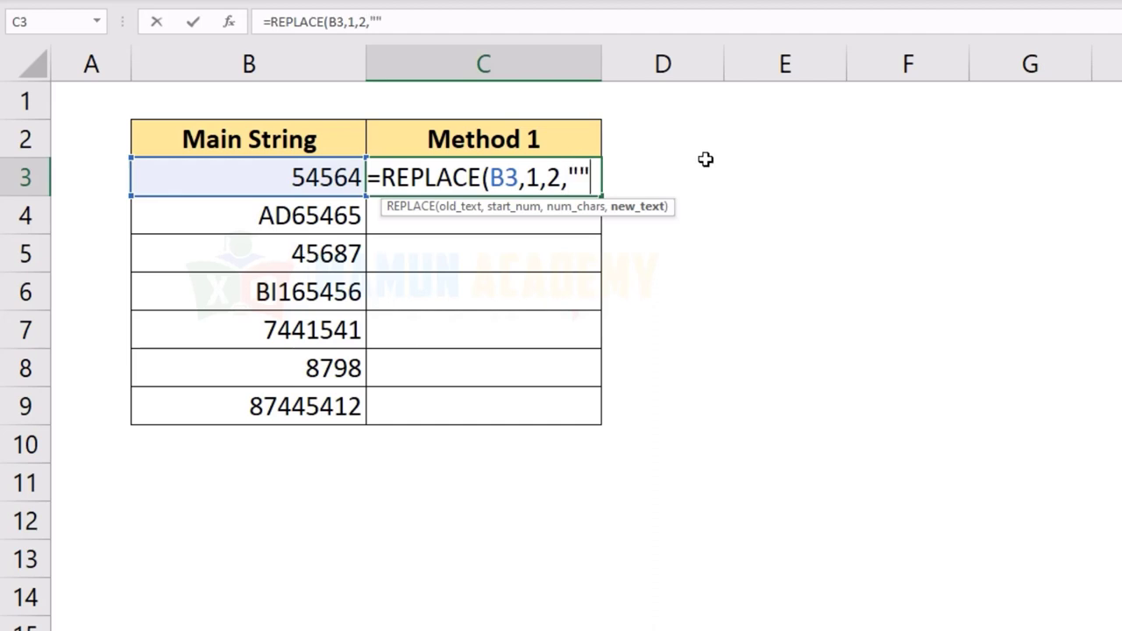
text())
key(ctrl+Return)
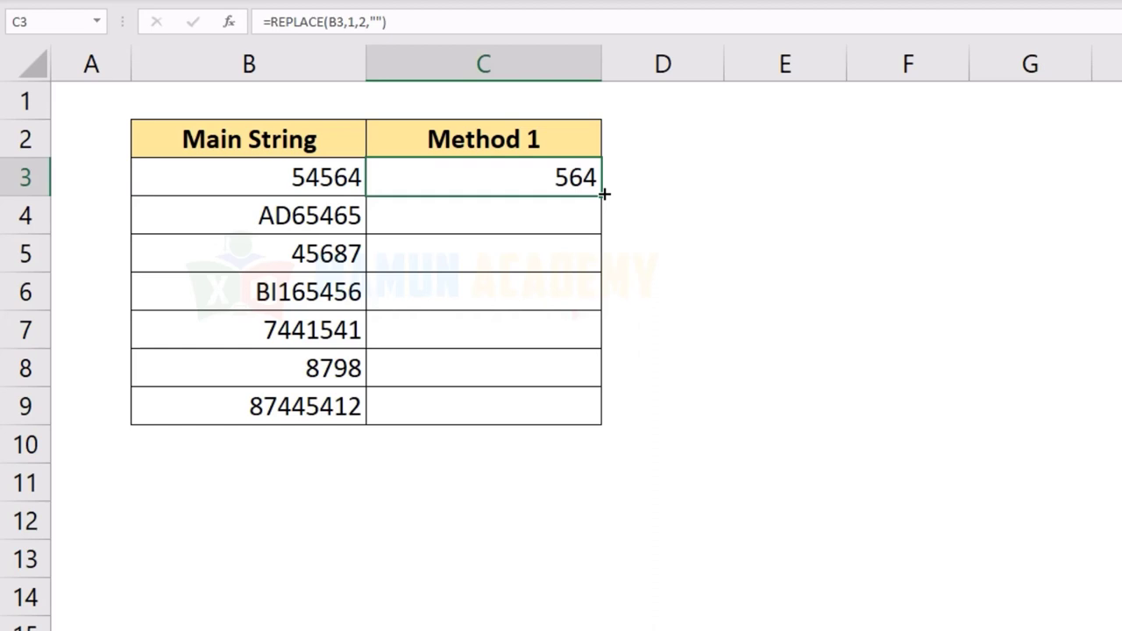
- Fill the REPLACE formula down to C9 and inspect the source strings 54564, AD65465 and 45687
drag(604, 194, 601, 219)
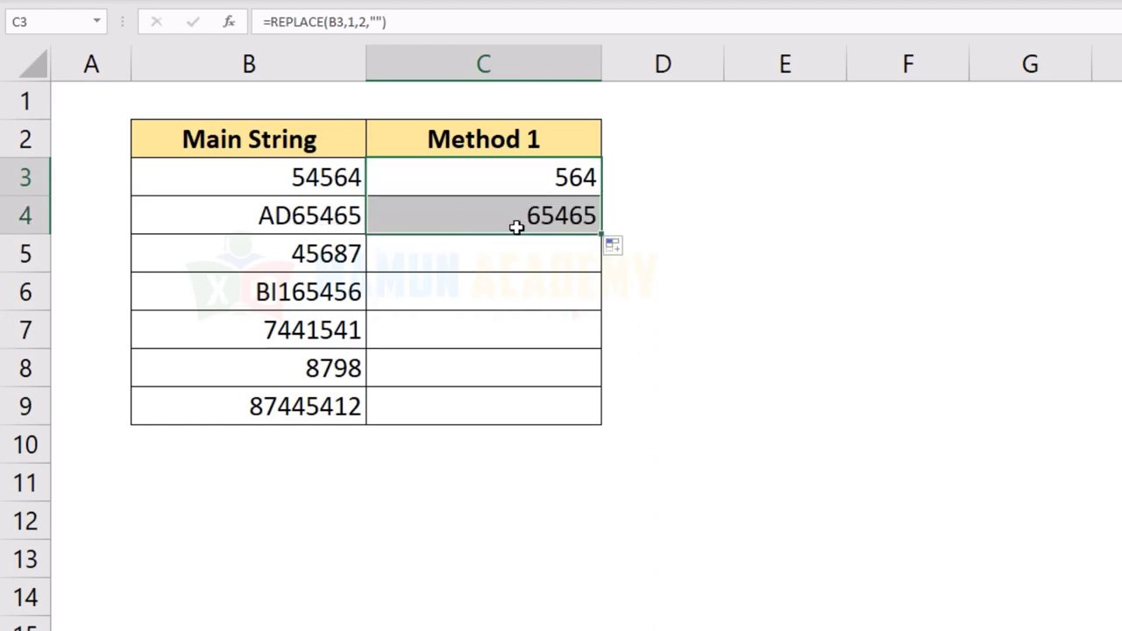
drag(596, 278, 581, 408)
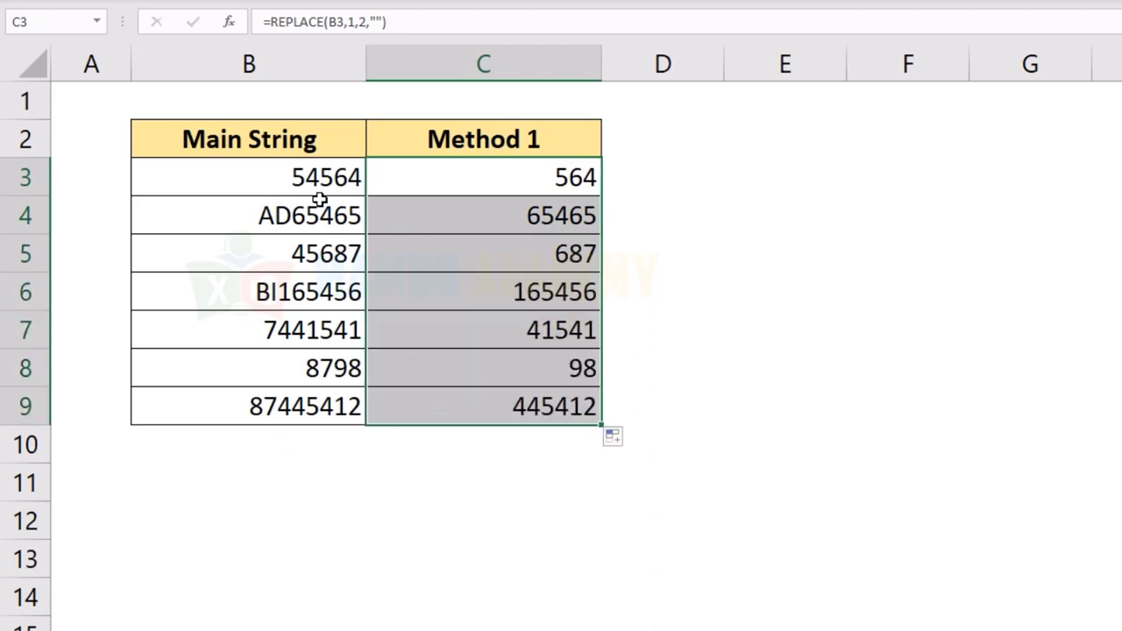
drag(308, 175, 285, 406)
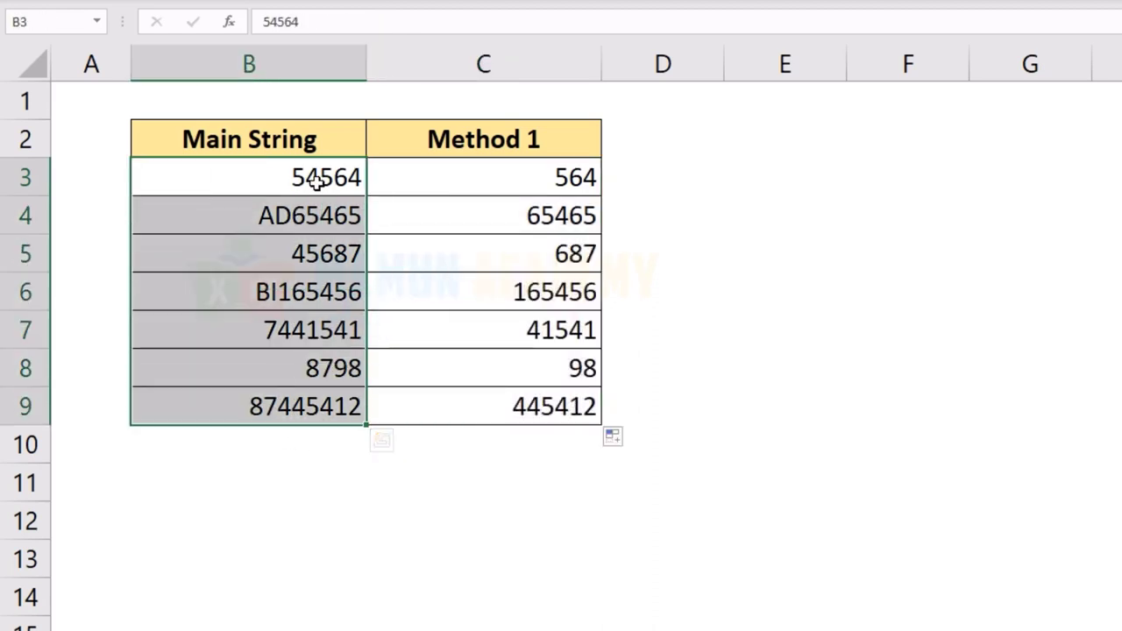
double_click(290, 177)
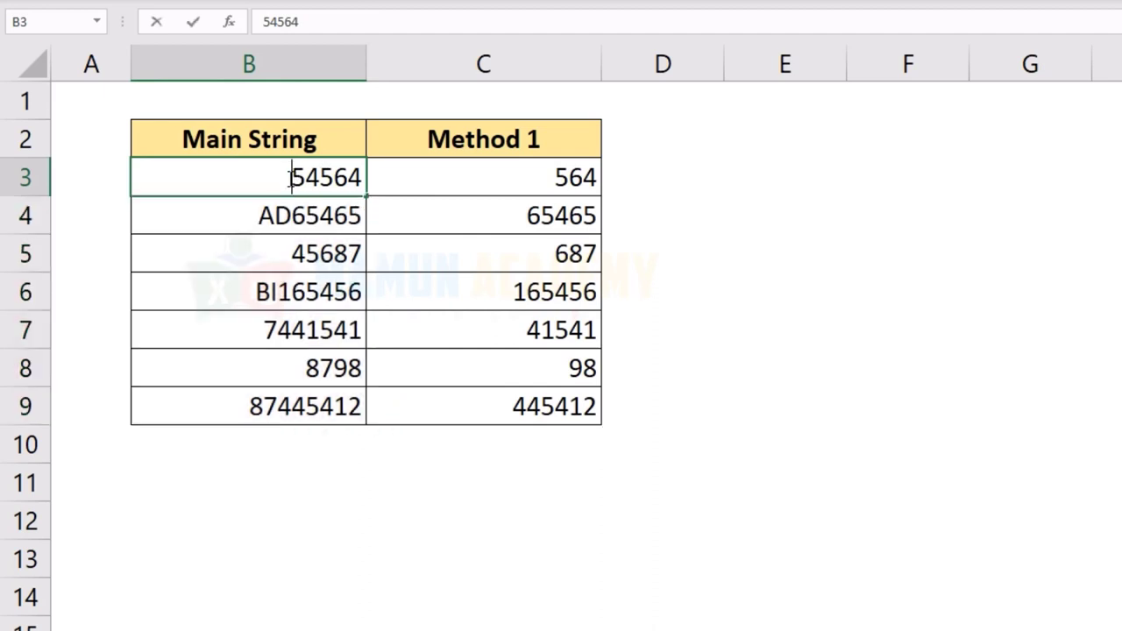
drag(291, 179, 318, 188)
double_click(263, 215)
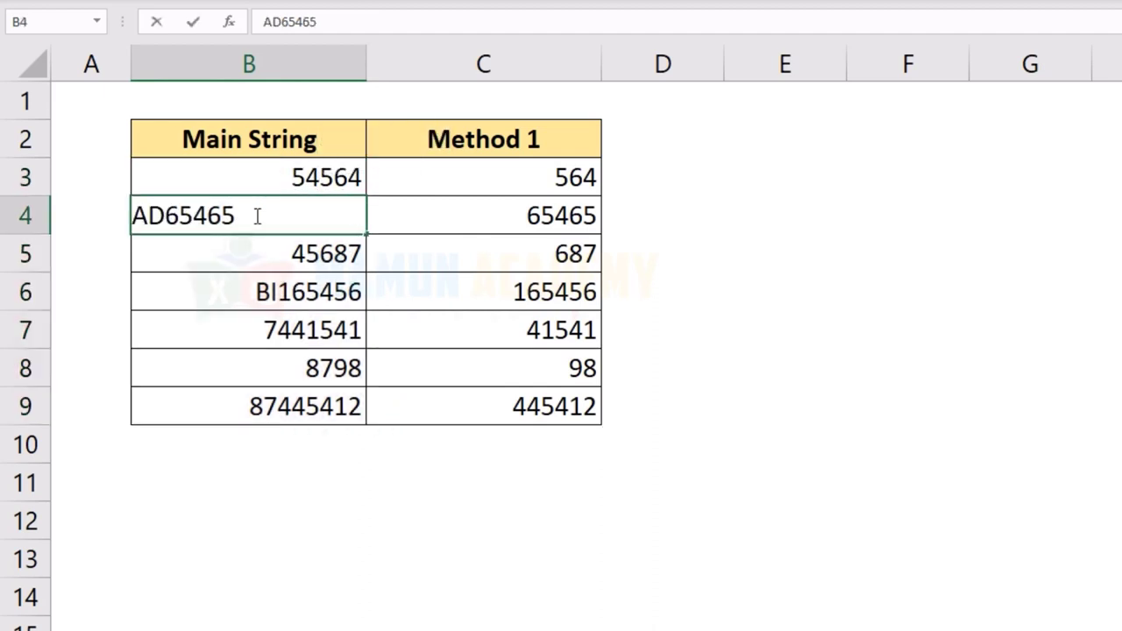
double_click(260, 253)
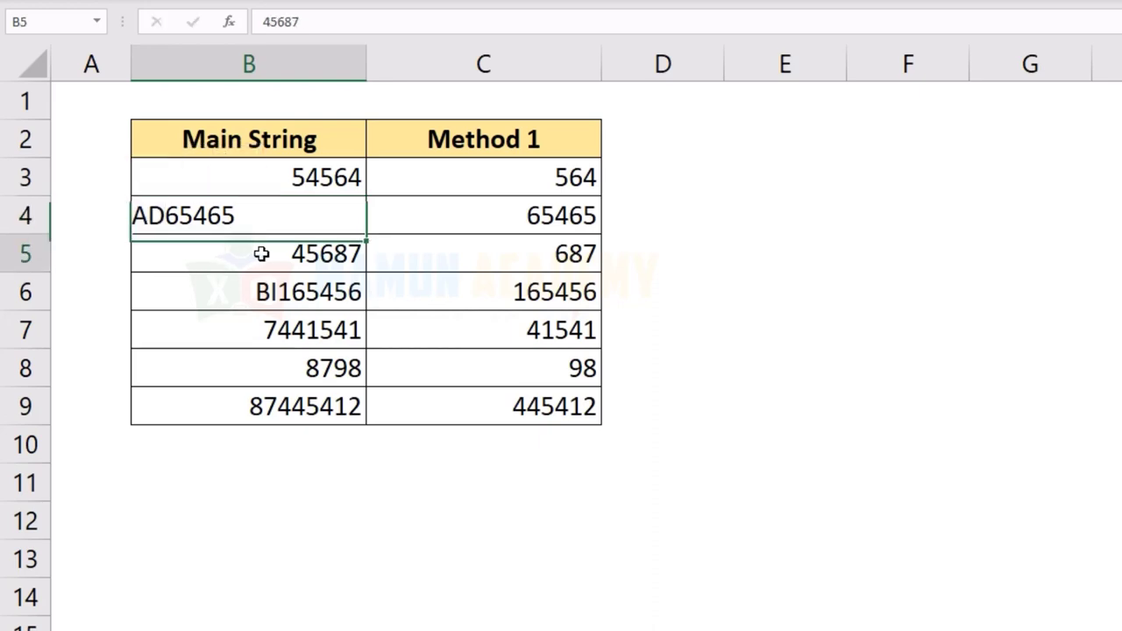
double_click(175, 254)
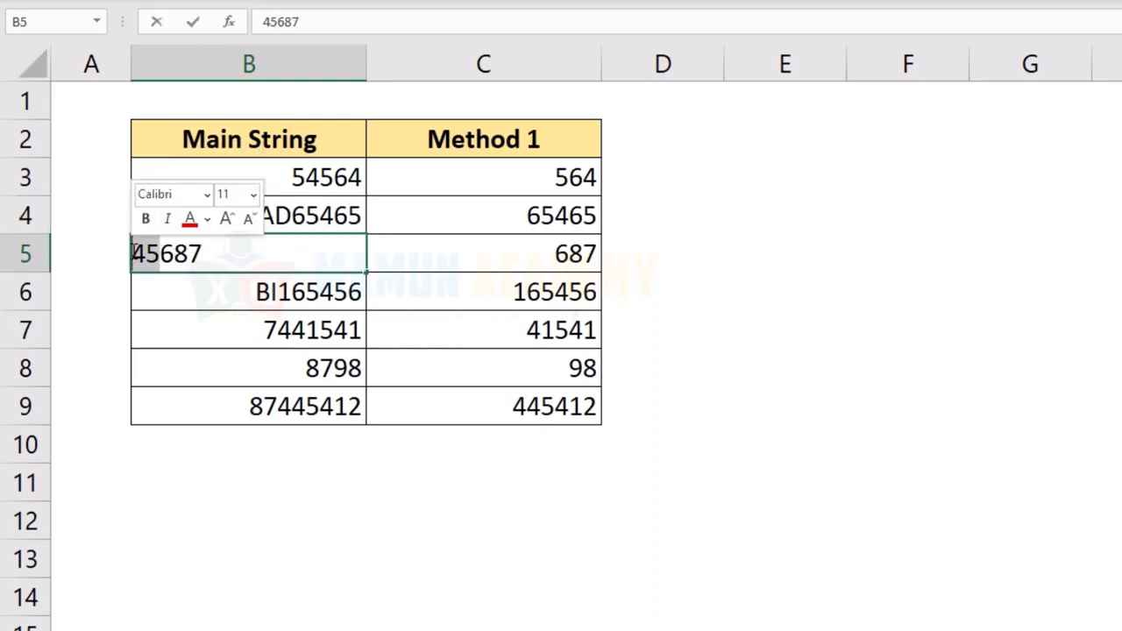
key(Return)
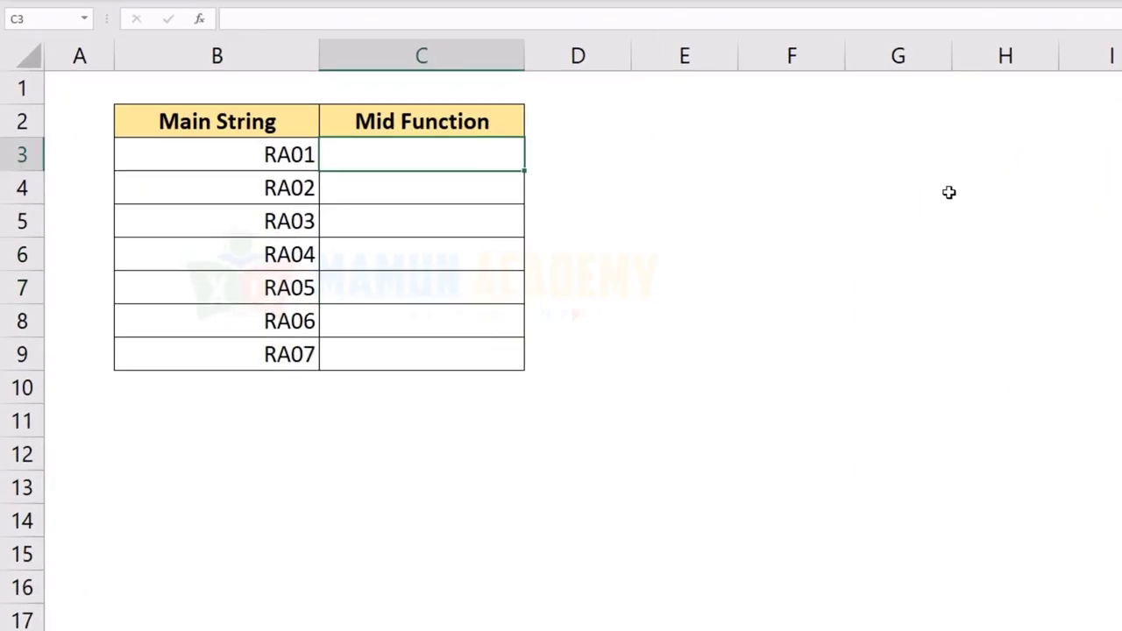
- Enter =MID(B3,3,9999) in C3 and fill it down to C9
text(=m)
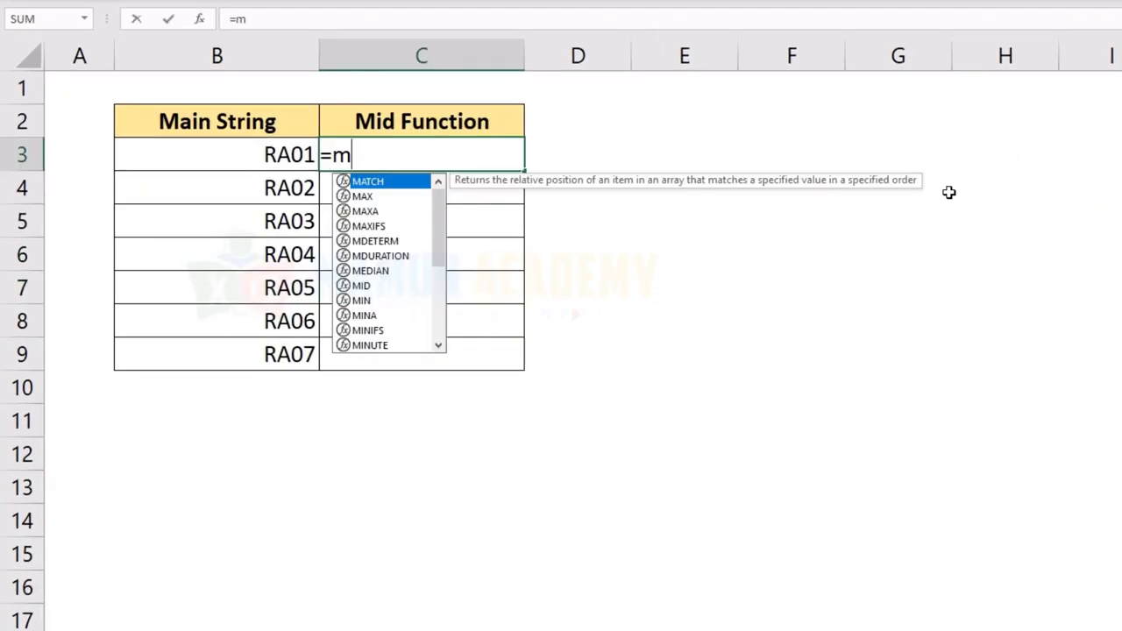
text(id)
key(Tab)
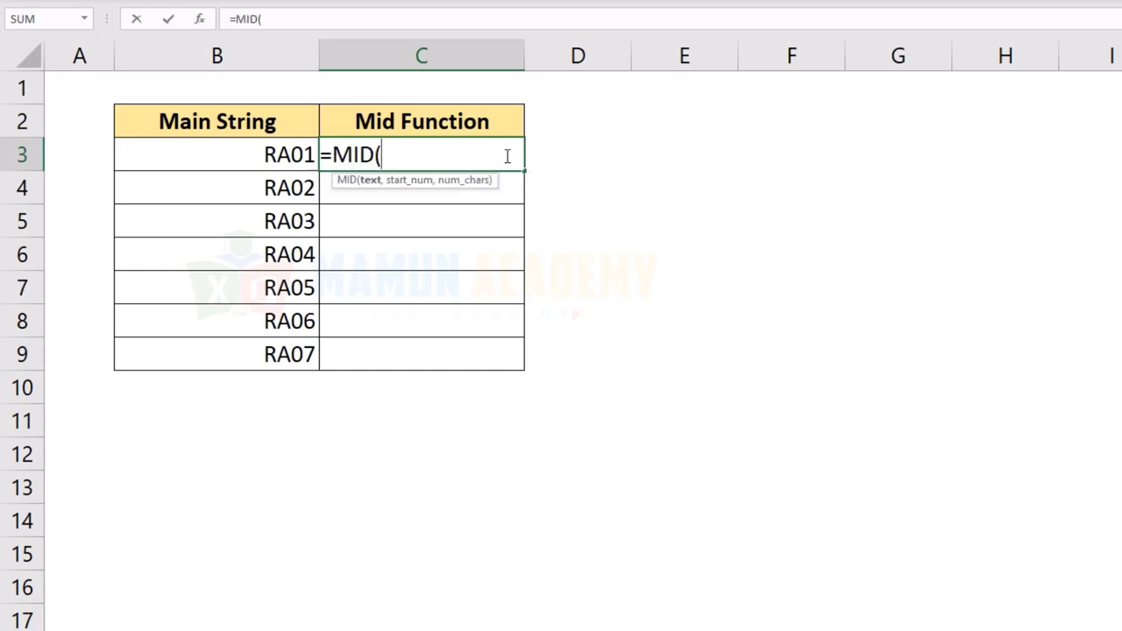
click(295, 156)
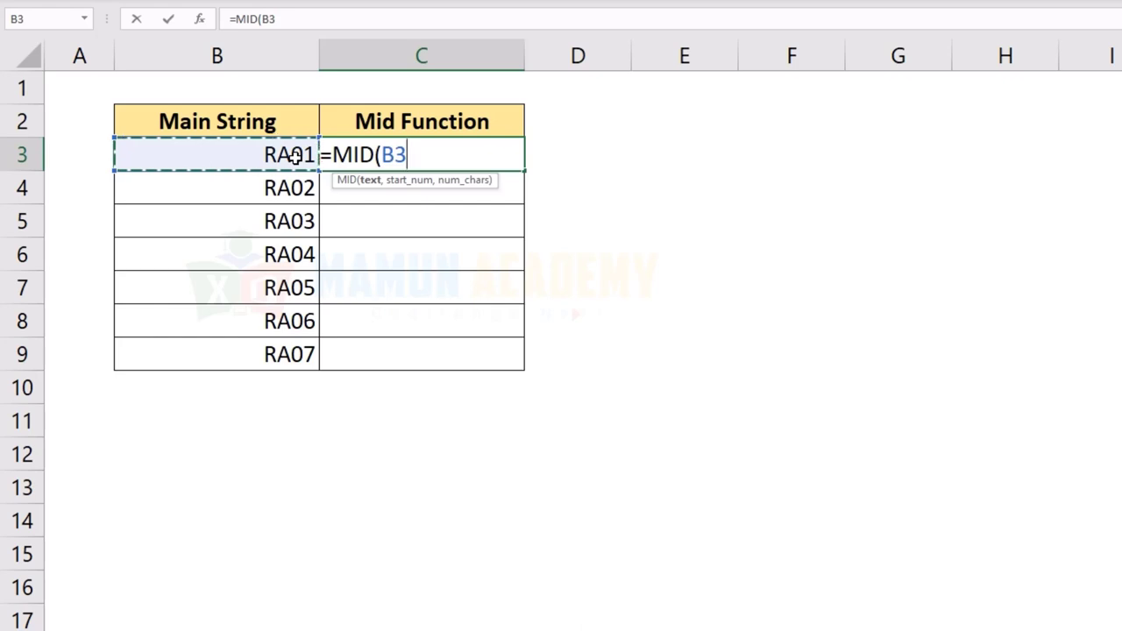
text(,)
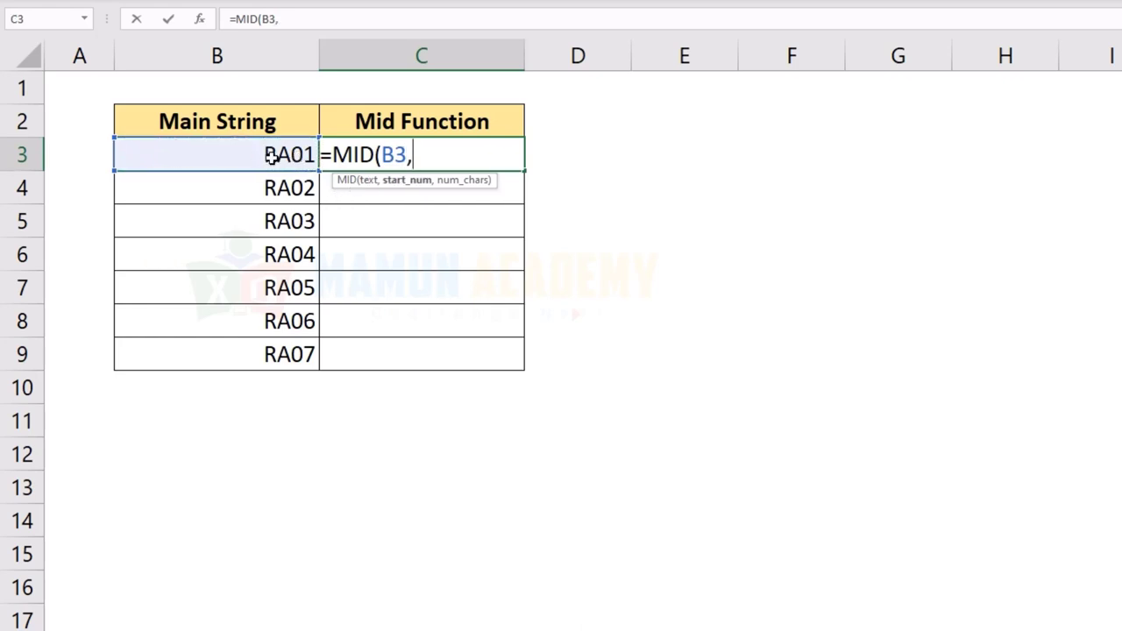
text(3)
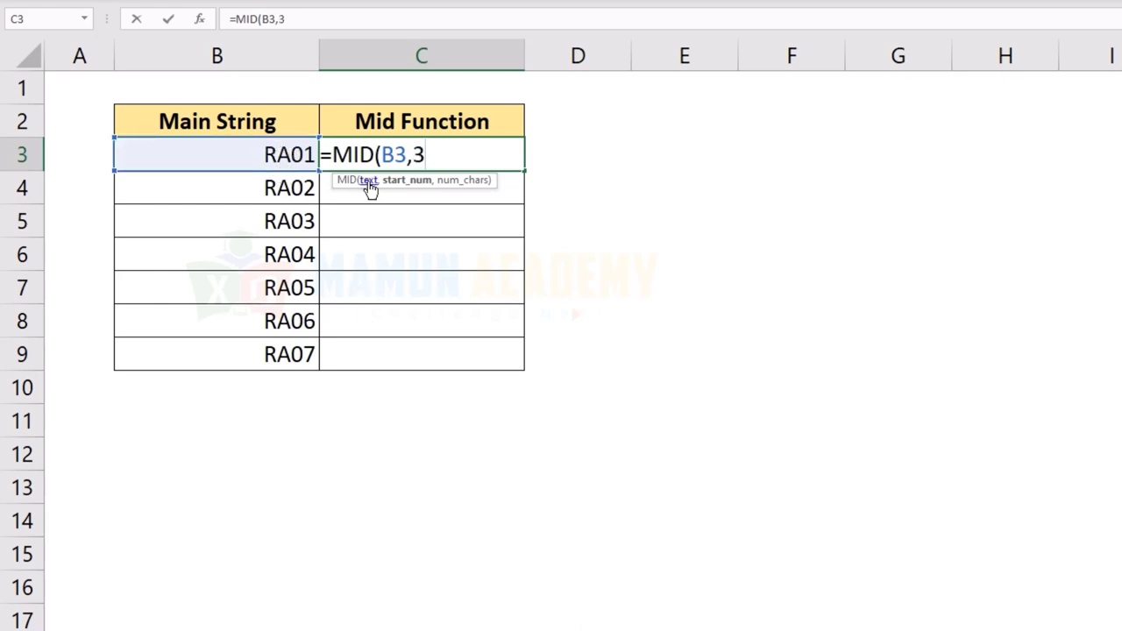
text(,)
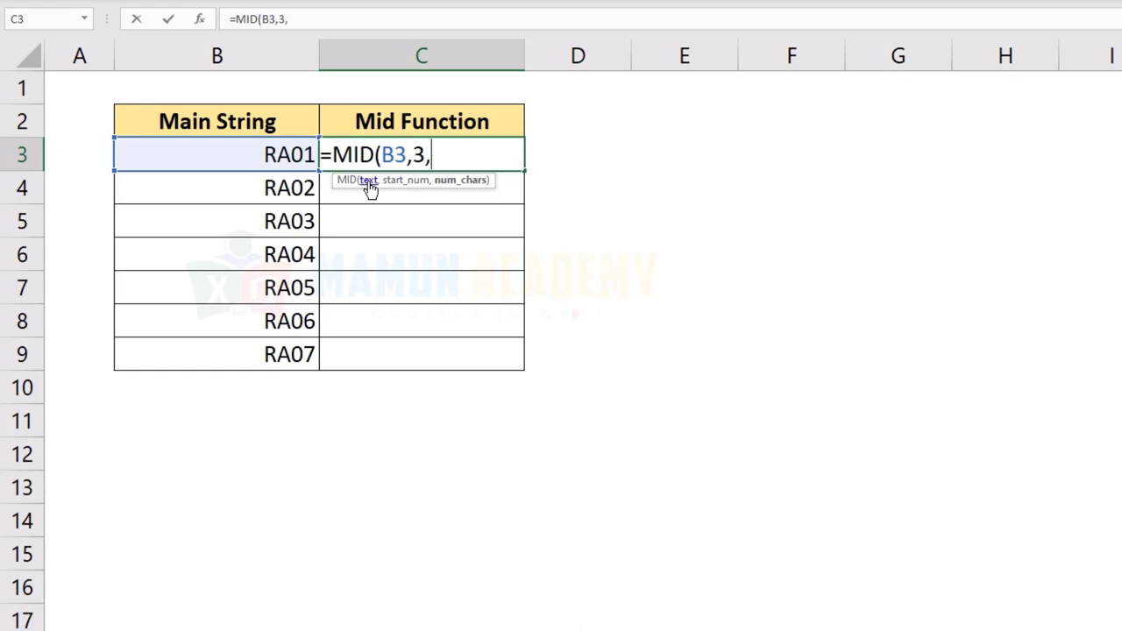
text(9999)
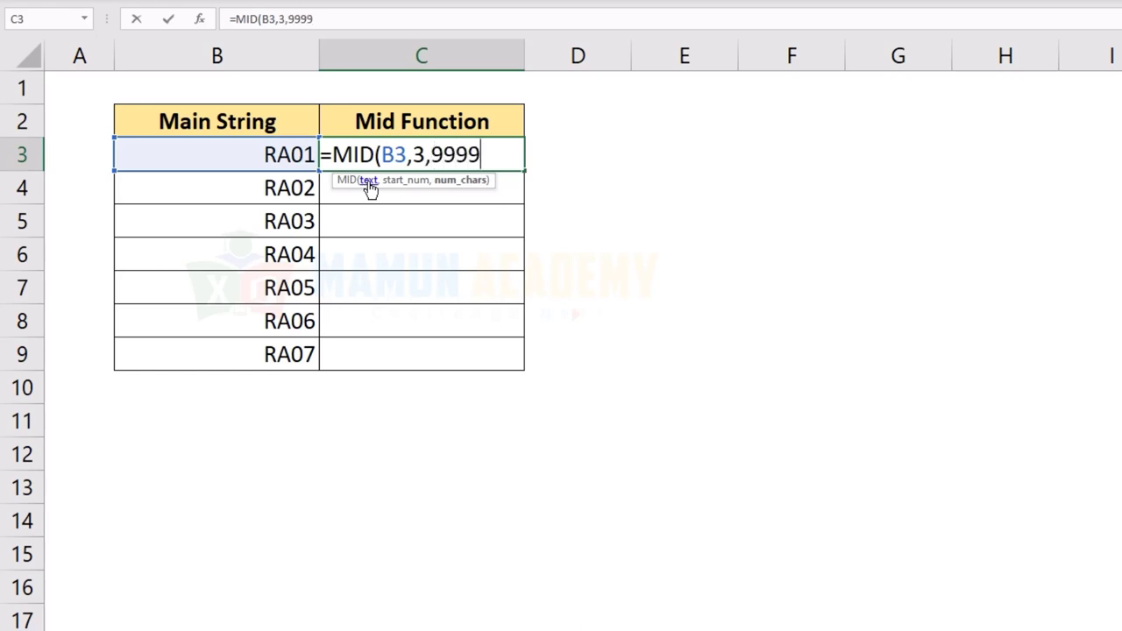
text())
key(ctrl+Return)
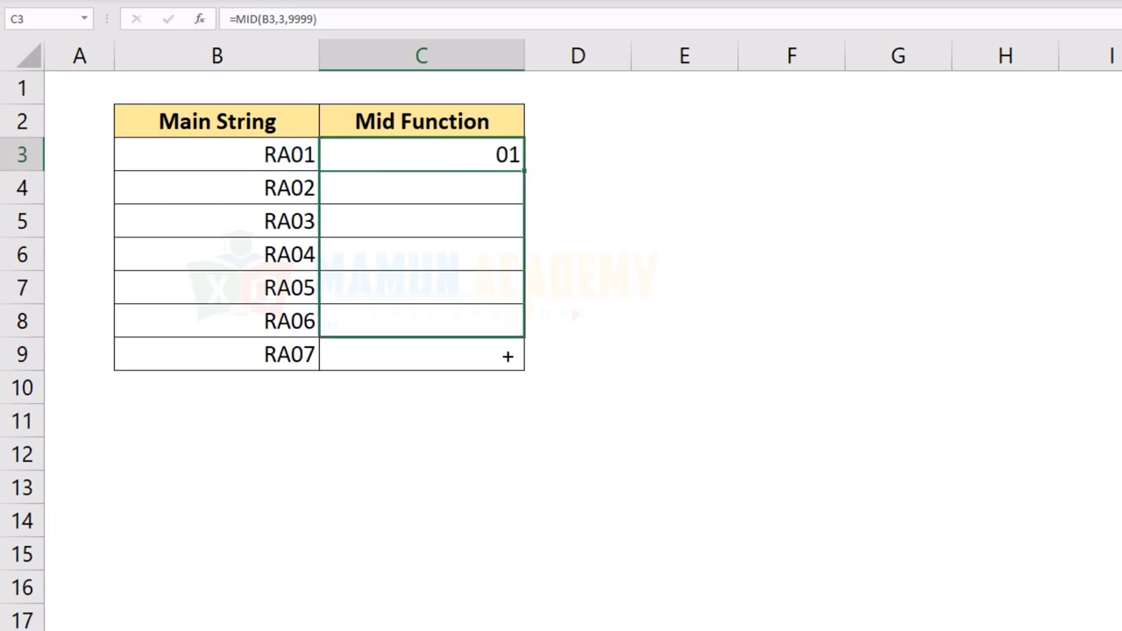
drag(525, 172, 525, 356)
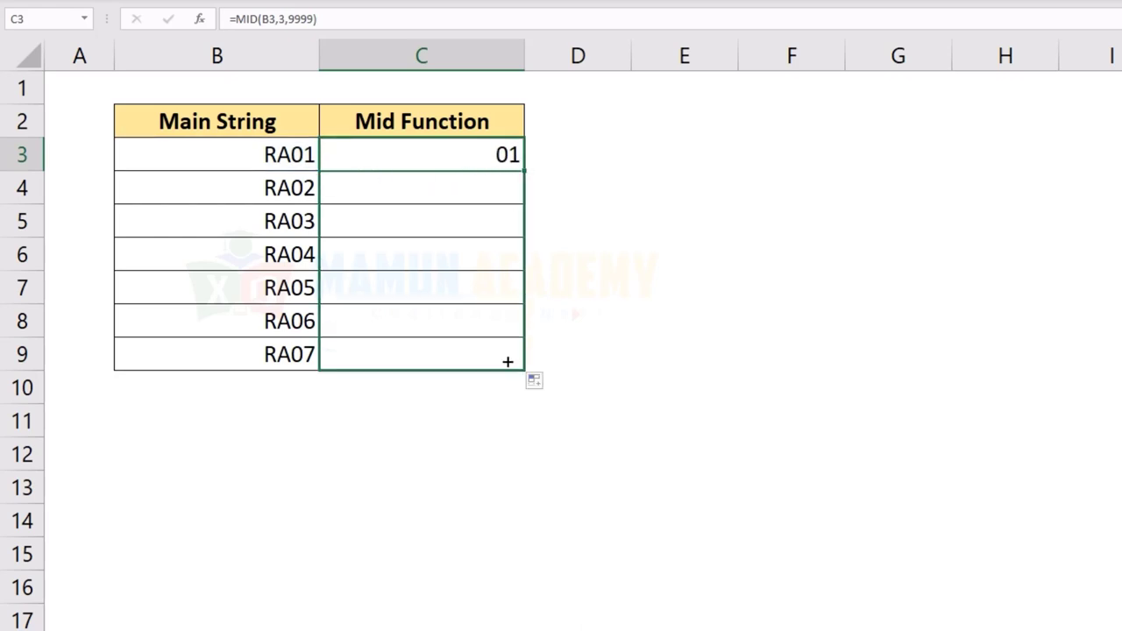
- Compare the 01–07 results with the original codes, marking the RA prefix in B3
click(564, 198)
drag(508, 158, 469, 348)
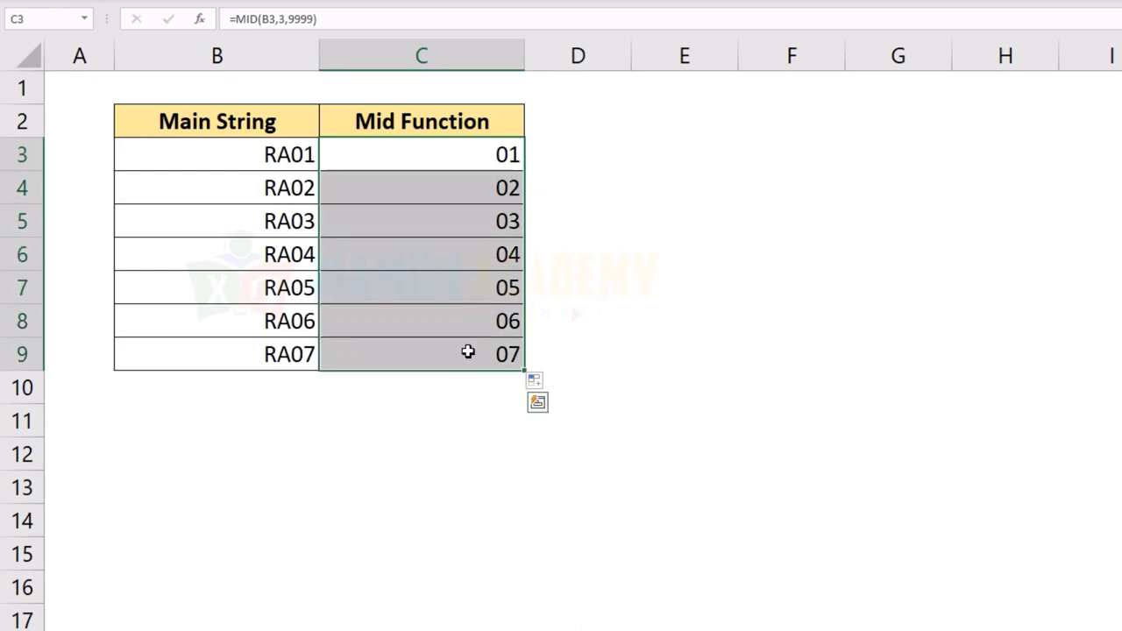
click(291, 156)
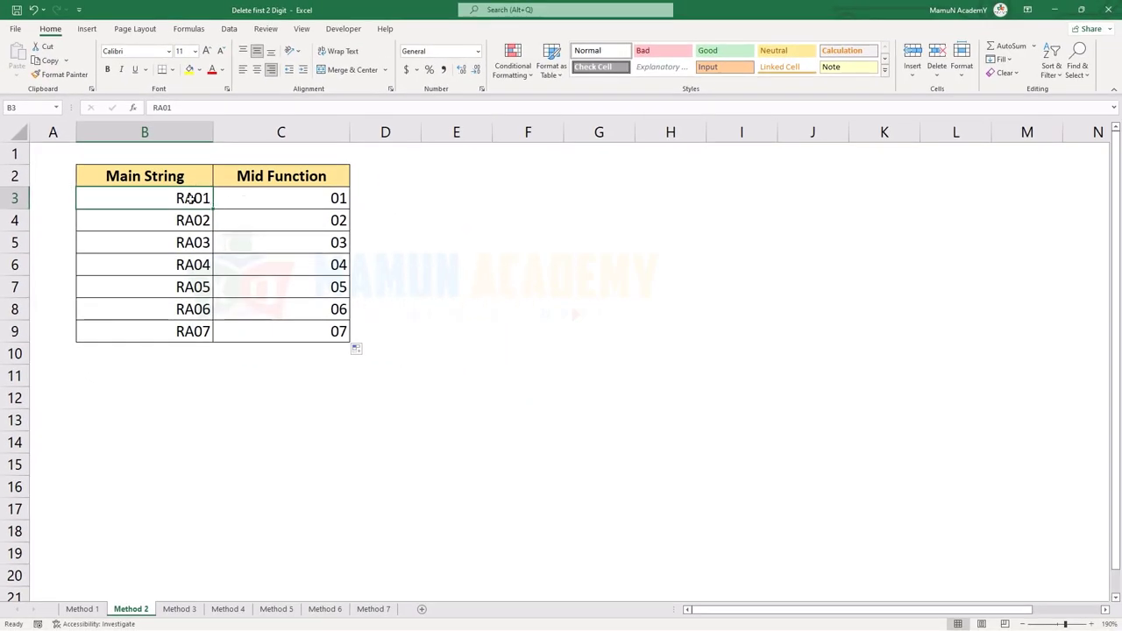
drag(191, 198, 268, 318)
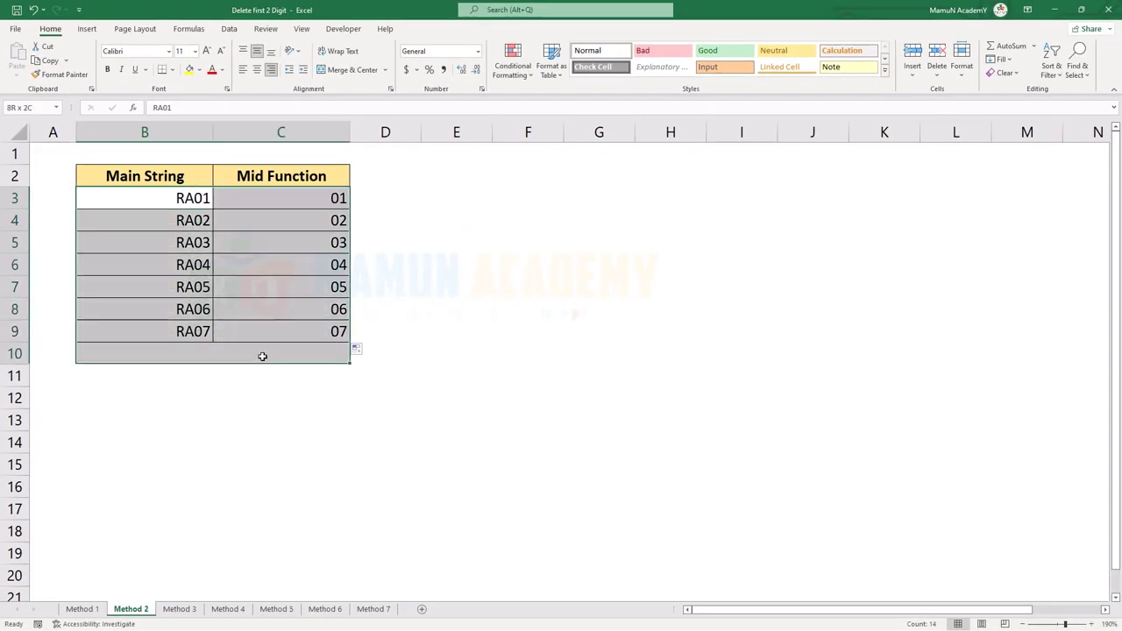
double_click(172, 200)
drag(176, 200, 195, 200)
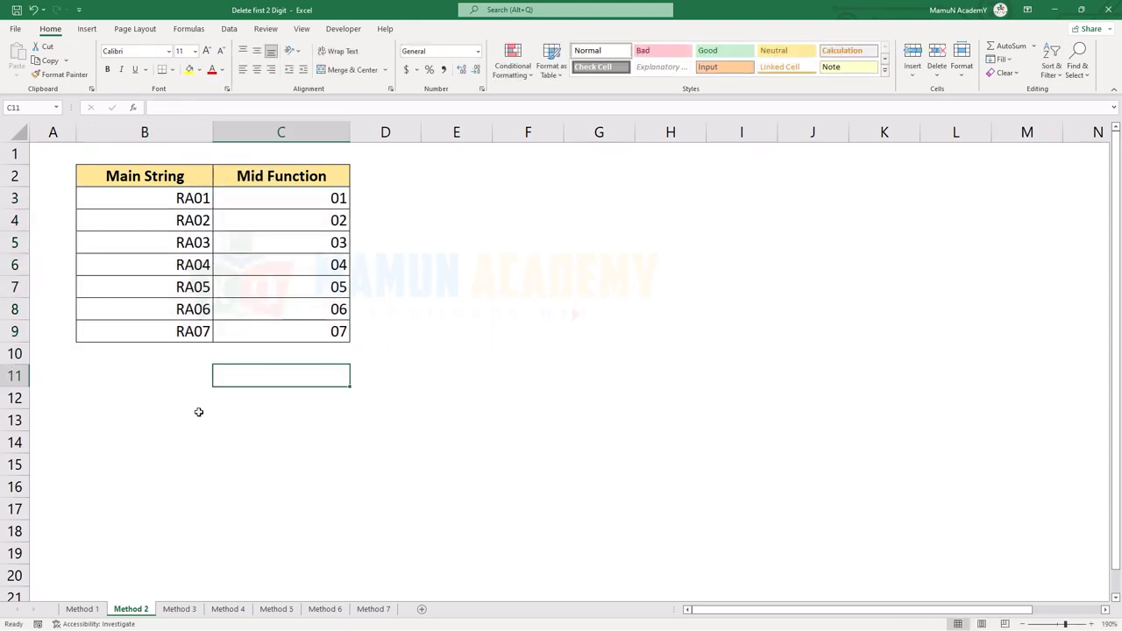
click(179, 608)
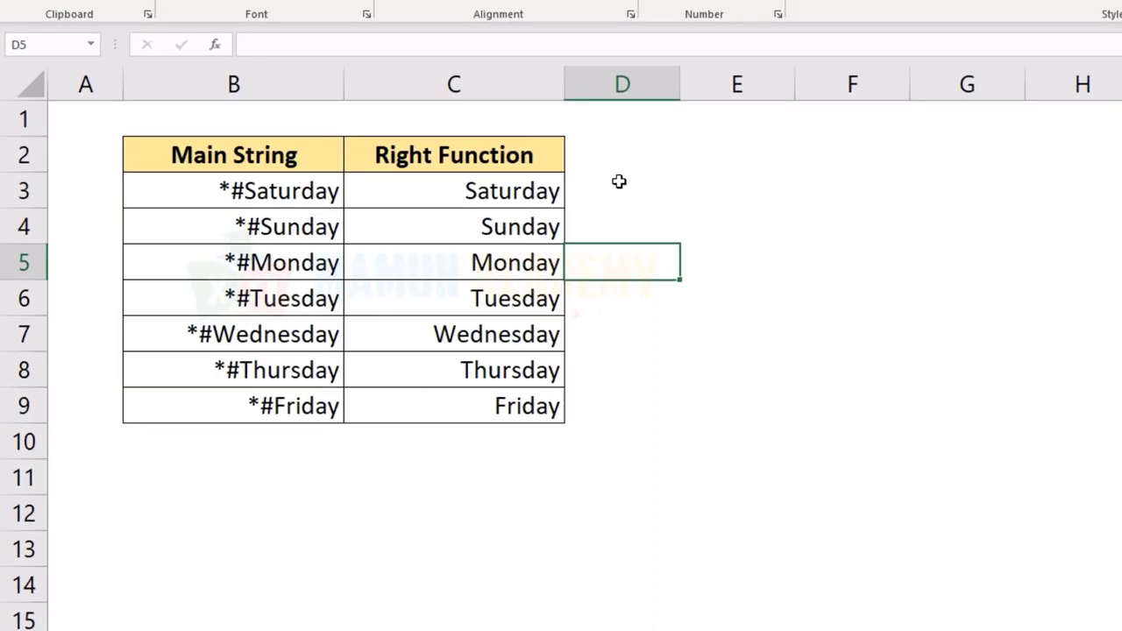
- Clear the old Right Function results and begin a RIGHT formula in C3
drag(561, 191, 532, 426)
key(Delete)
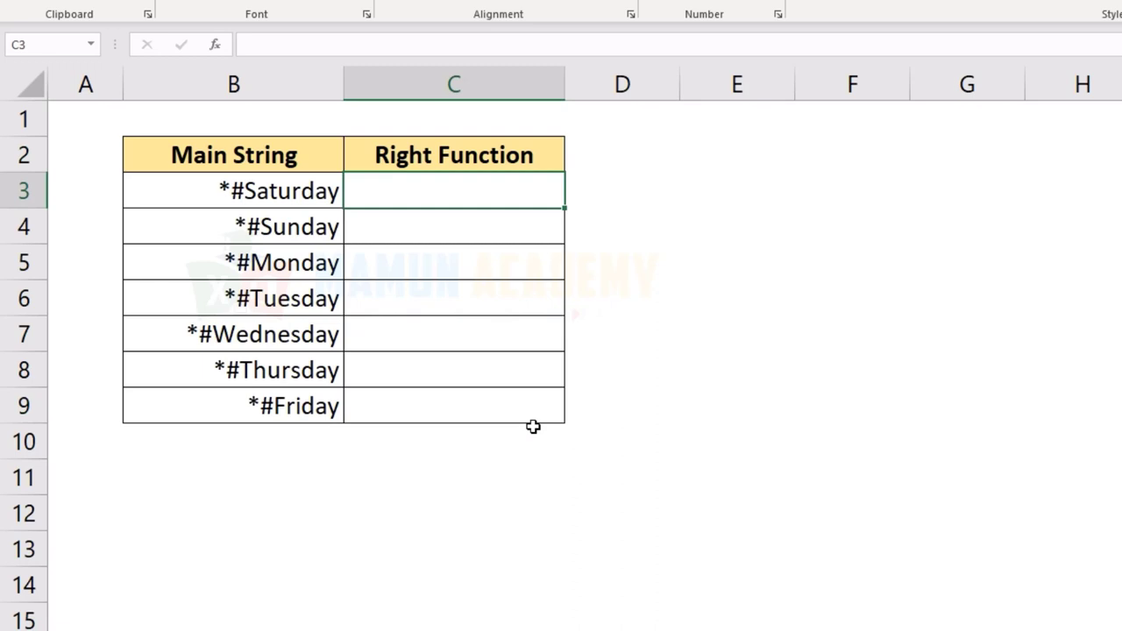
text(=)
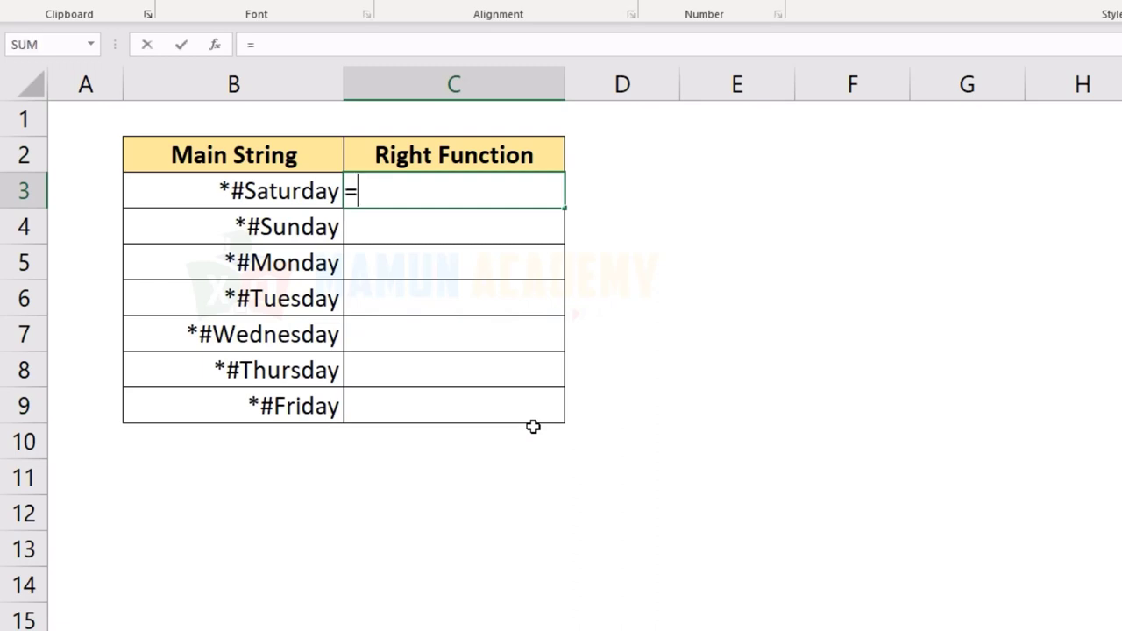
text(r)
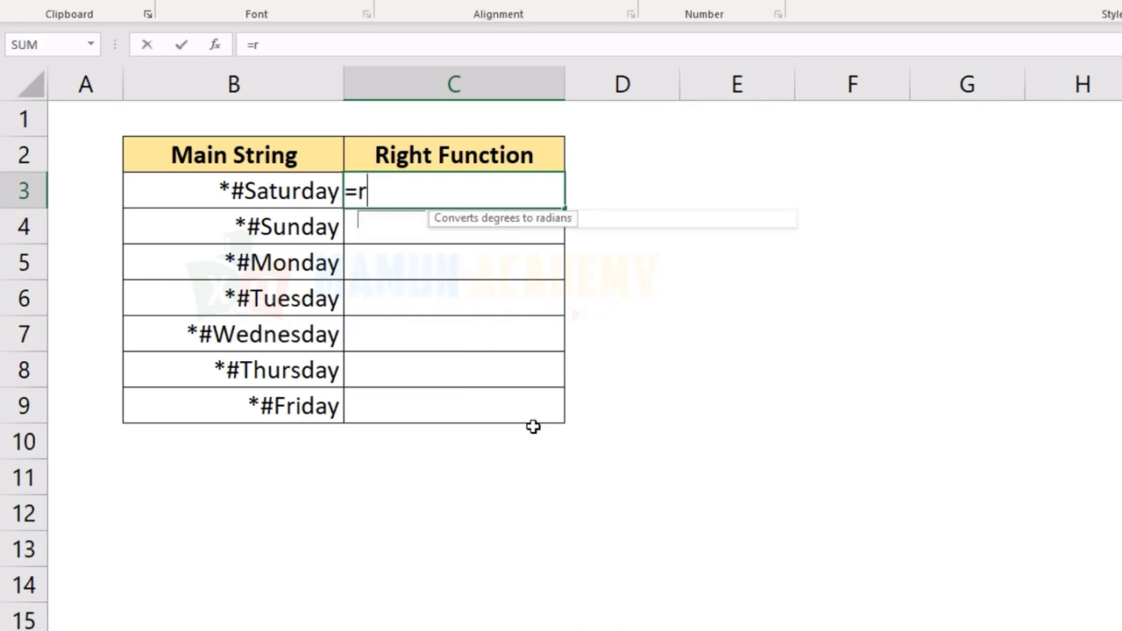
text(i)
key(BackSpace)
key(BackSpace)
text(r)
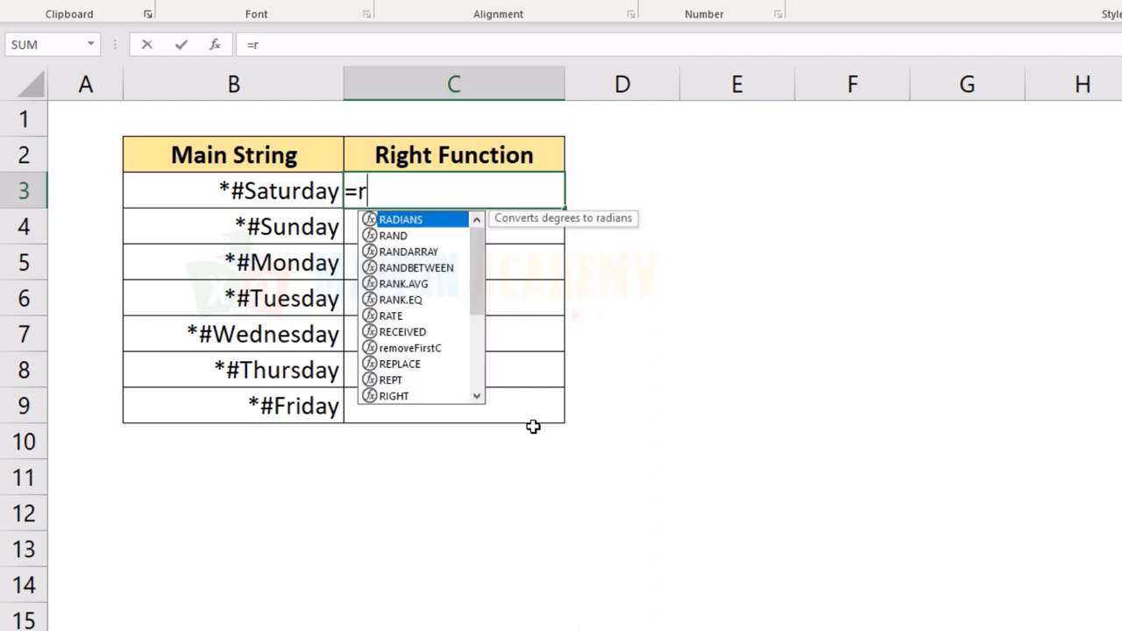
text(ig)
key(Tab)
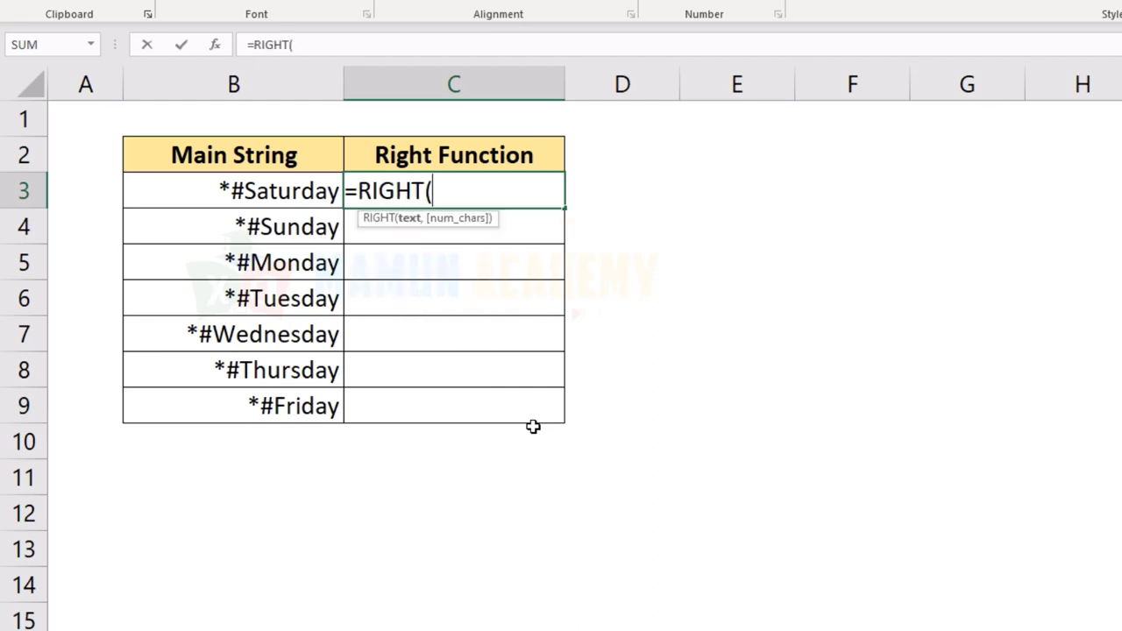
- Complete =RIGHT(B3,LEN(B3)) in C3, which returns *#Saturday unchanged
key(Left)
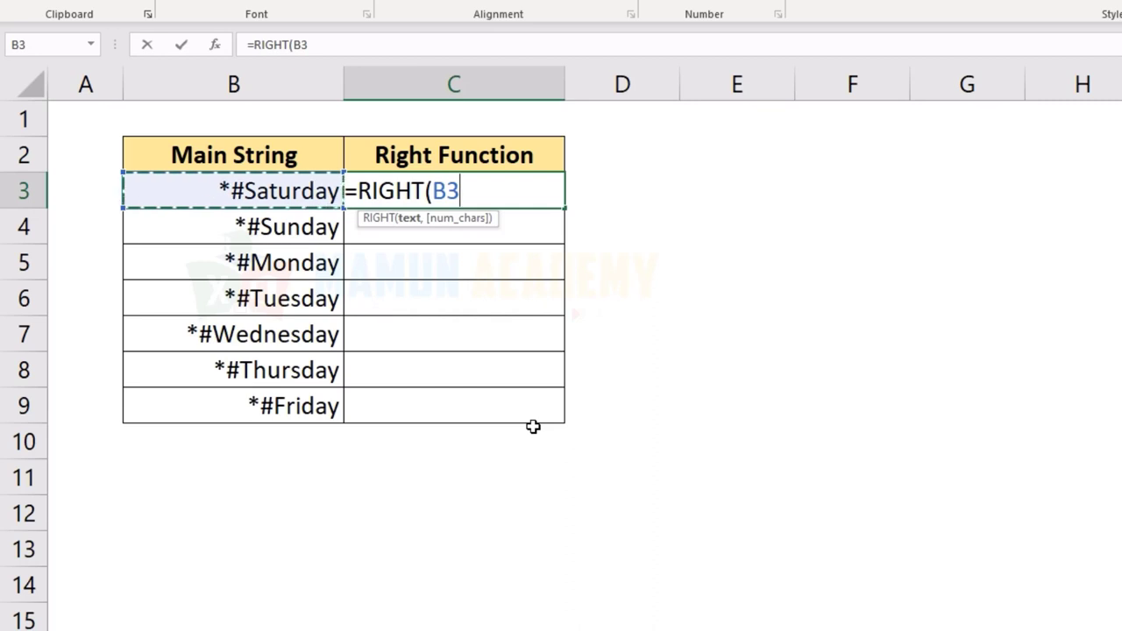
text(,)
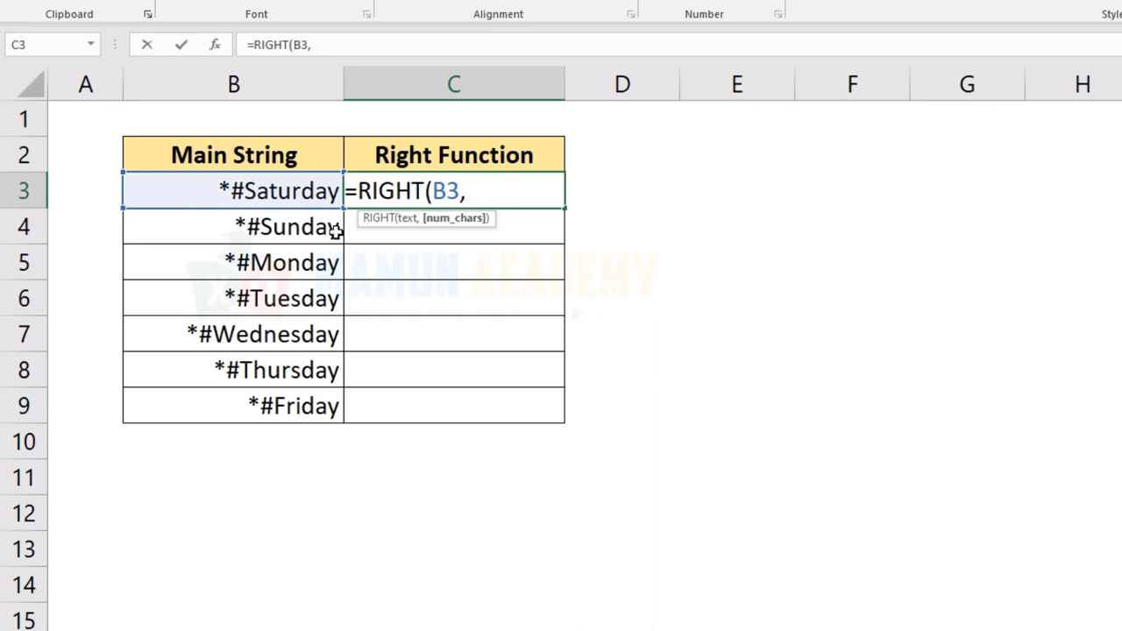
text(len)
key(Tab)
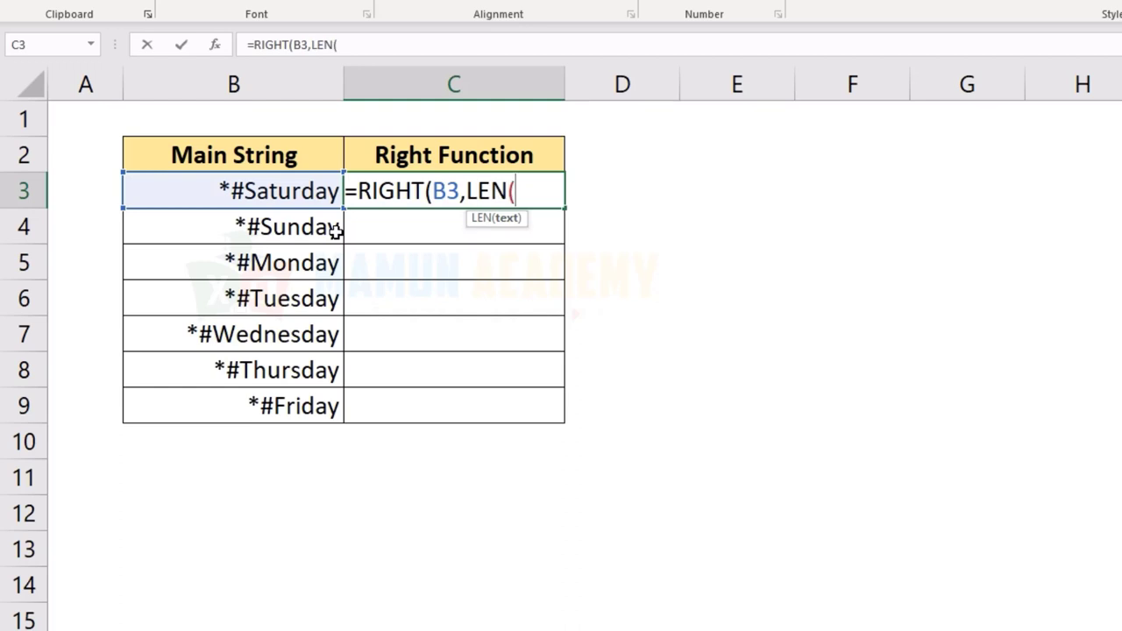
key(Left)
text())
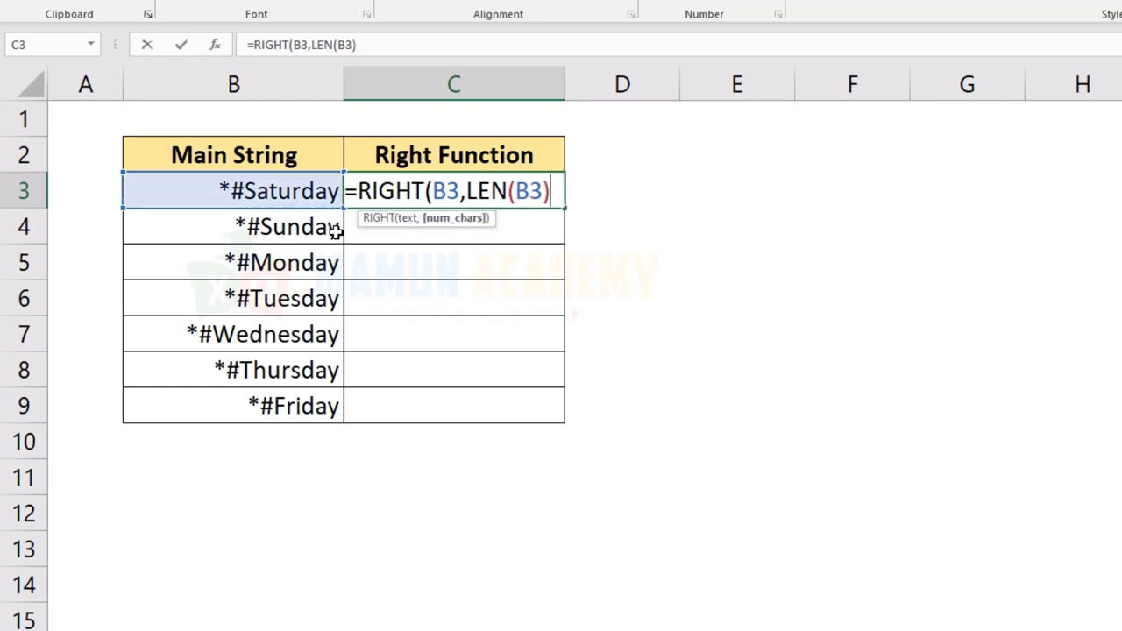
key(Return)
key(Return)
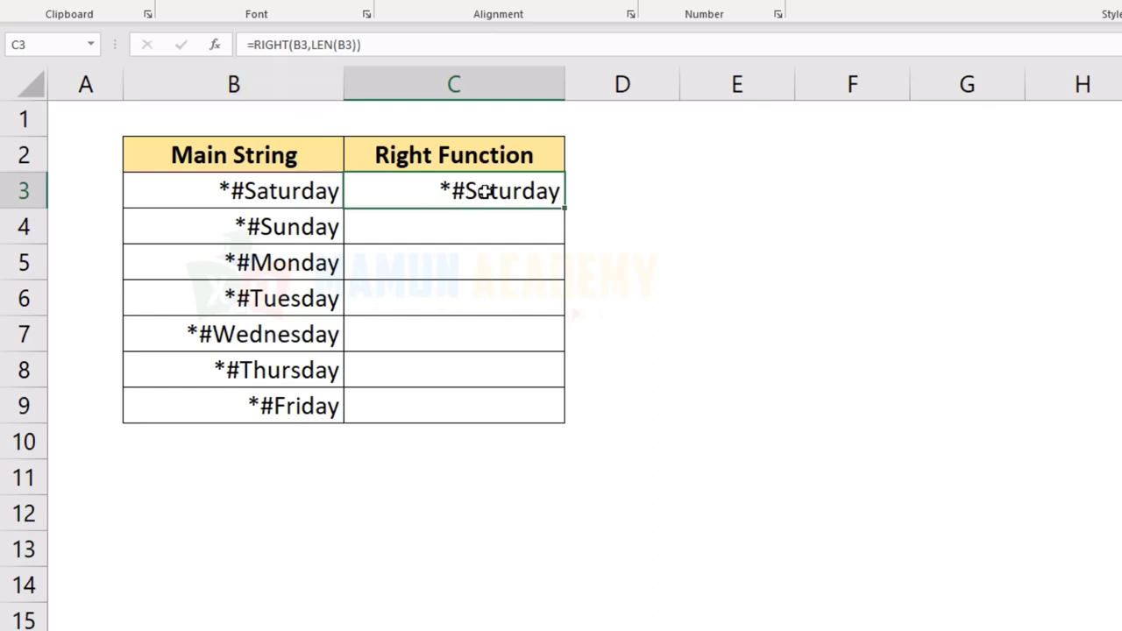
- Evaluate LEN(B3) in C3's formula to show it equals 10, then restore the formula
double_click(481, 193)
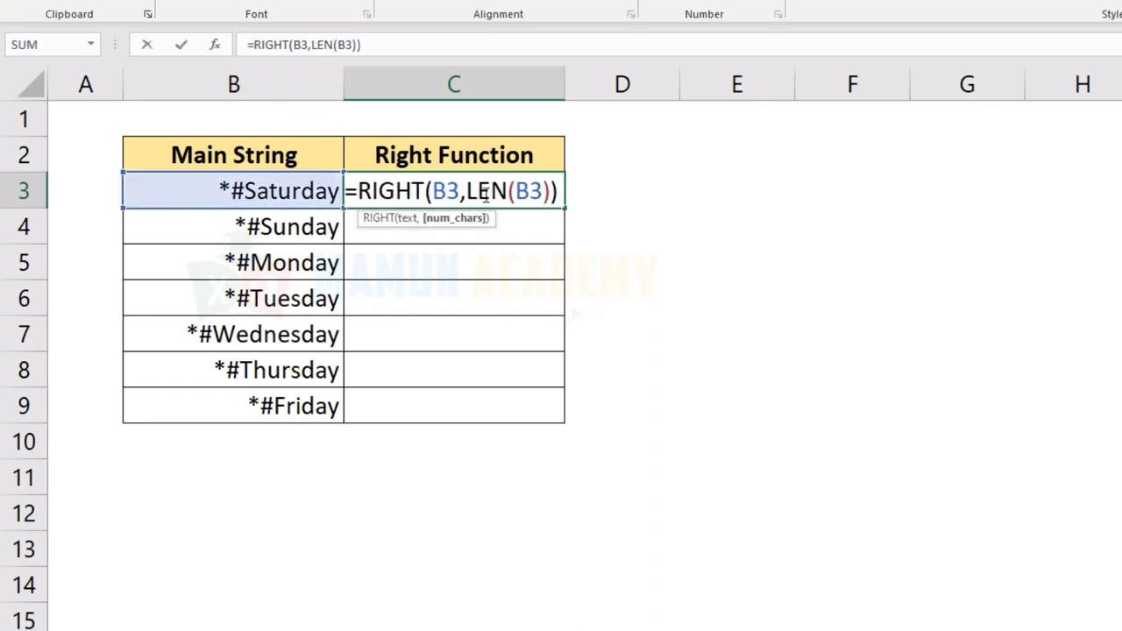
drag(485, 193, 549, 210)
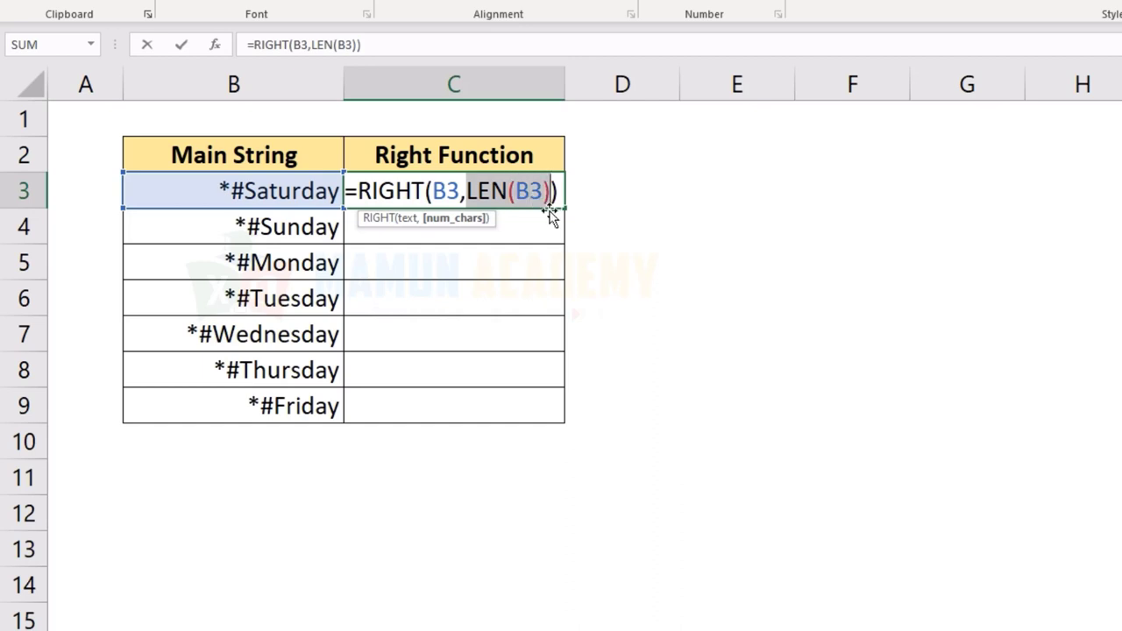
key(F5)
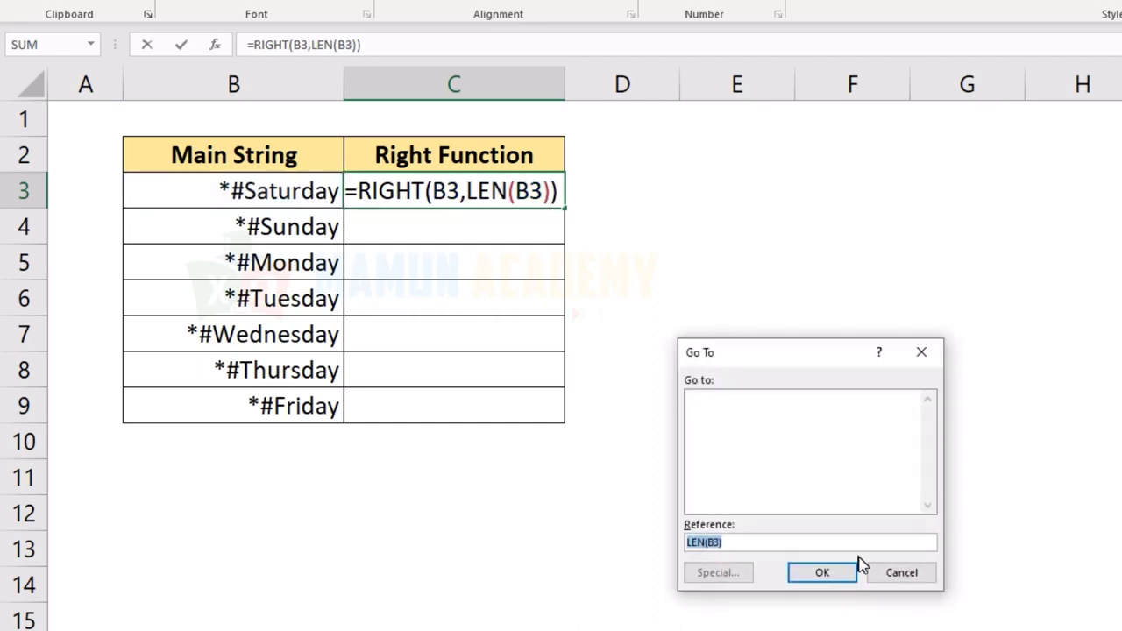
click(893, 568)
key(F9)
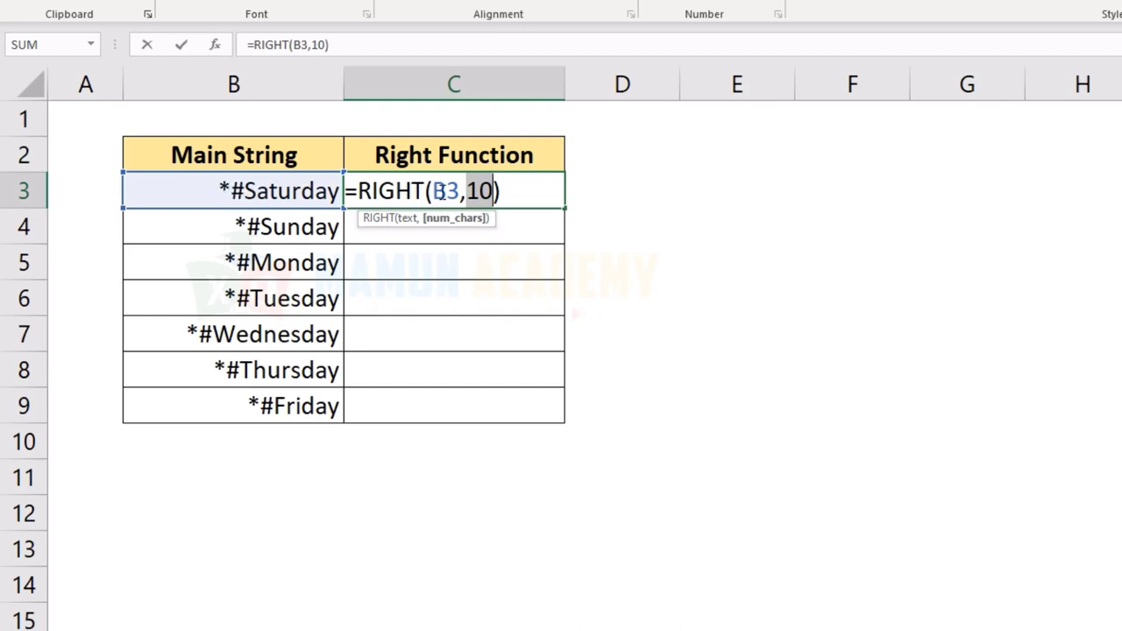
text(LEN(B3))
key(Return)
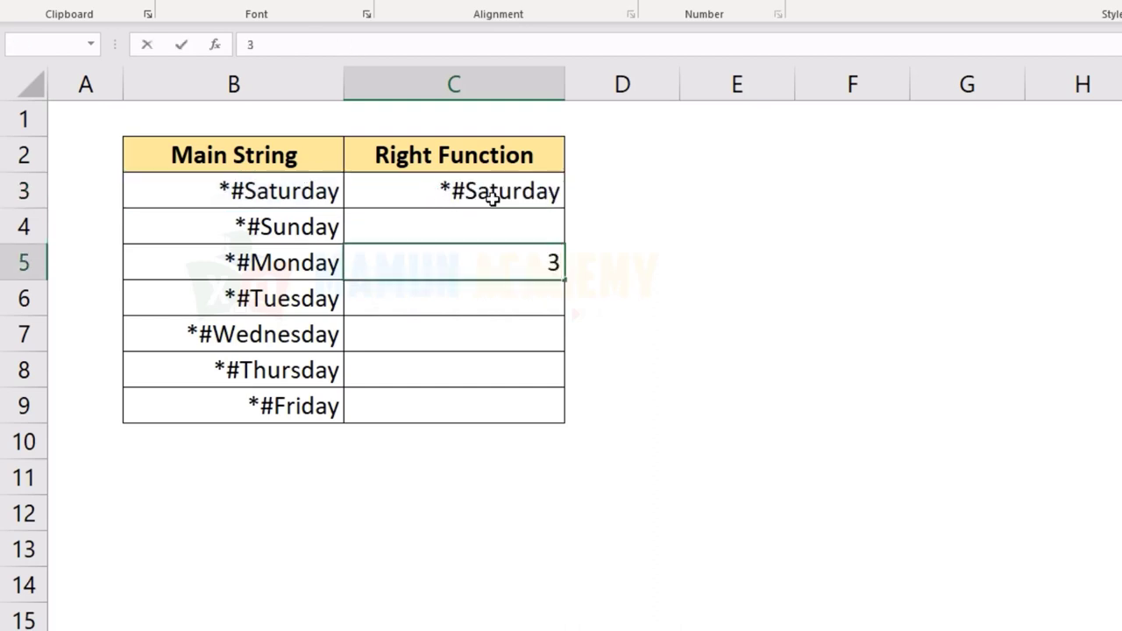
- Copy the C3 RIGHT formula down into the cells below
click(493, 193)
click(554, 216)
click(559, 205)
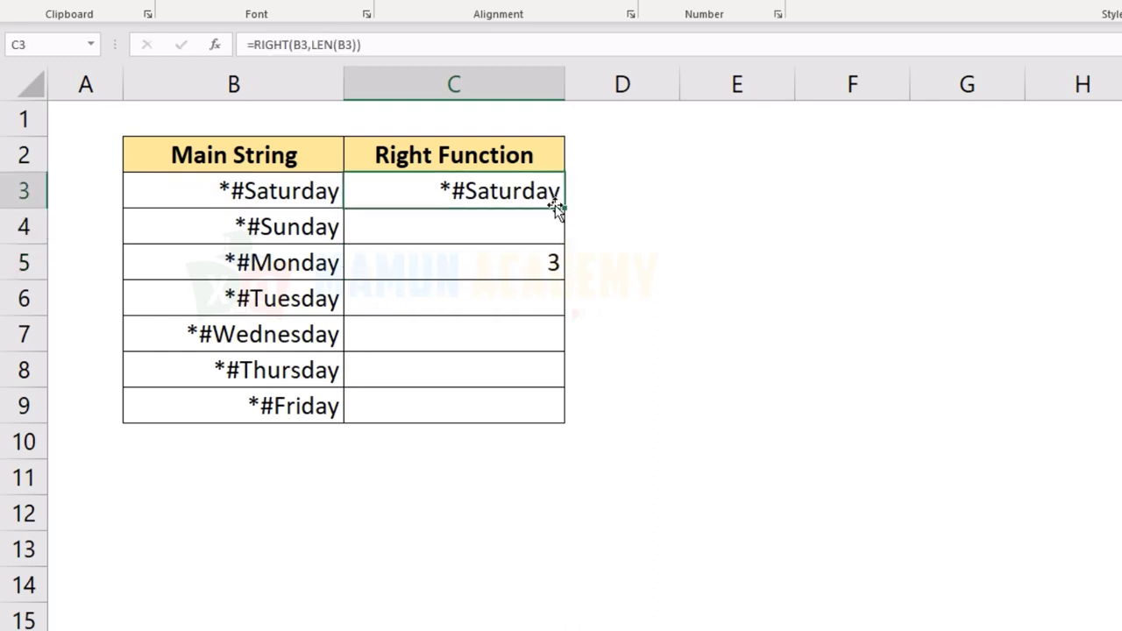
drag(564, 209, 552, 268)
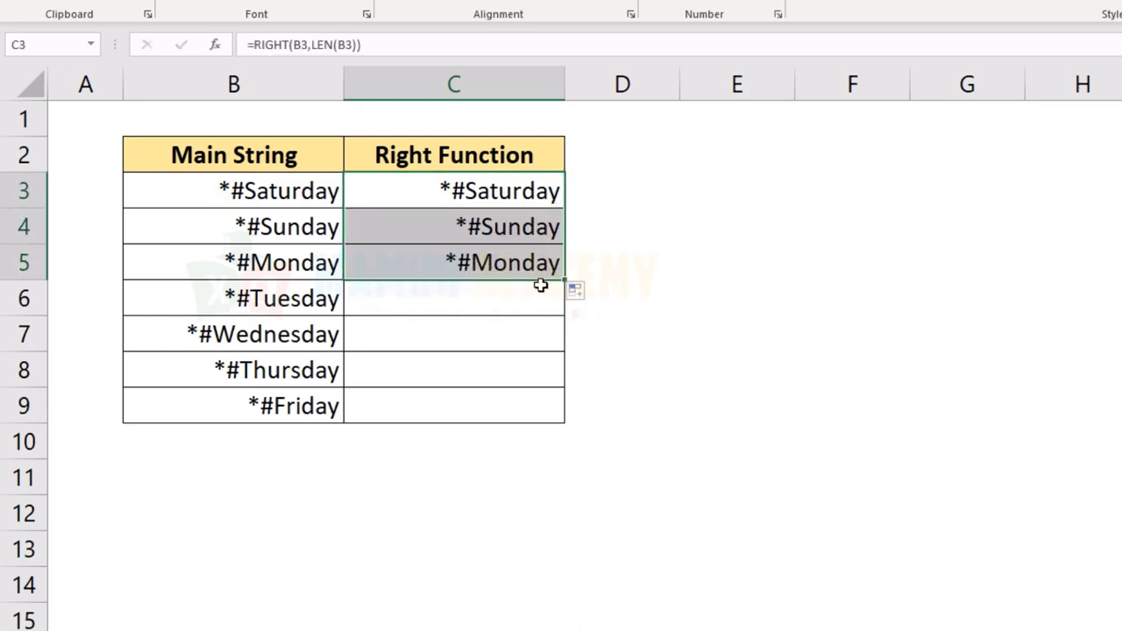
click(523, 248)
- Check LEN(B4) in C4's formula evaluates to 8, then revert and keep the formula
double_click(478, 226)
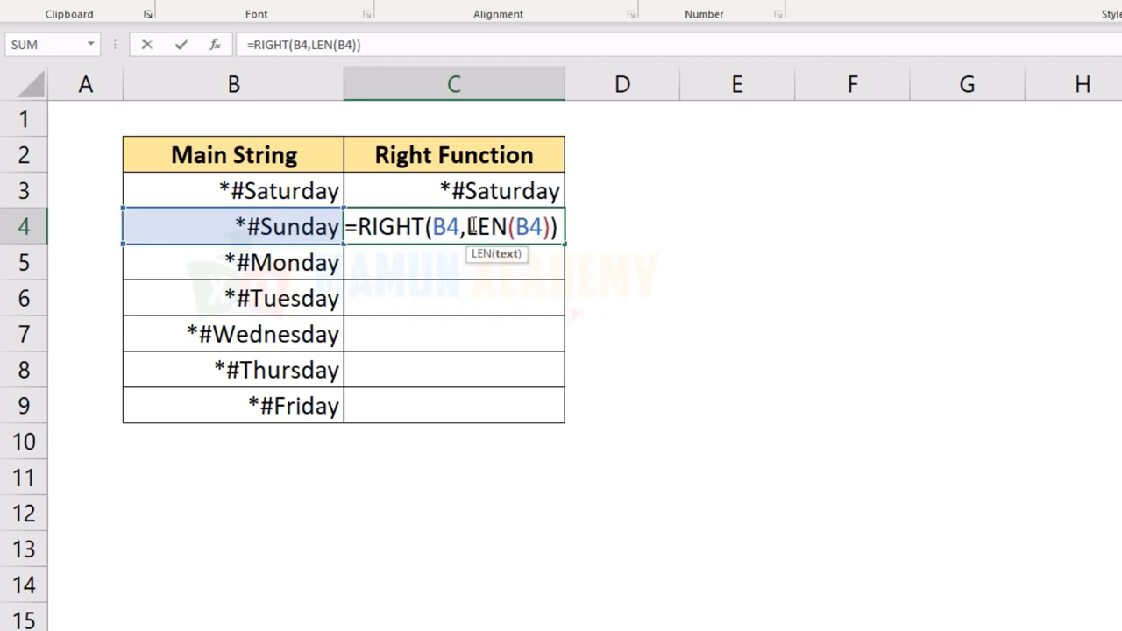
drag(489, 228, 548, 250)
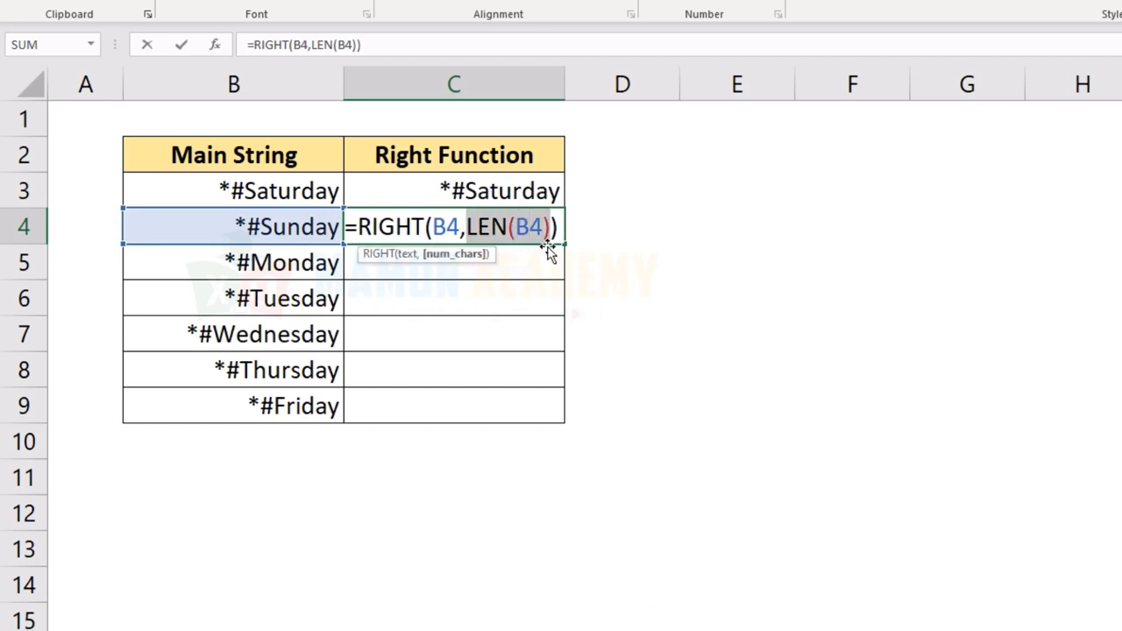
text(8)
key(ctrl+z)
key(ctrl+Return)
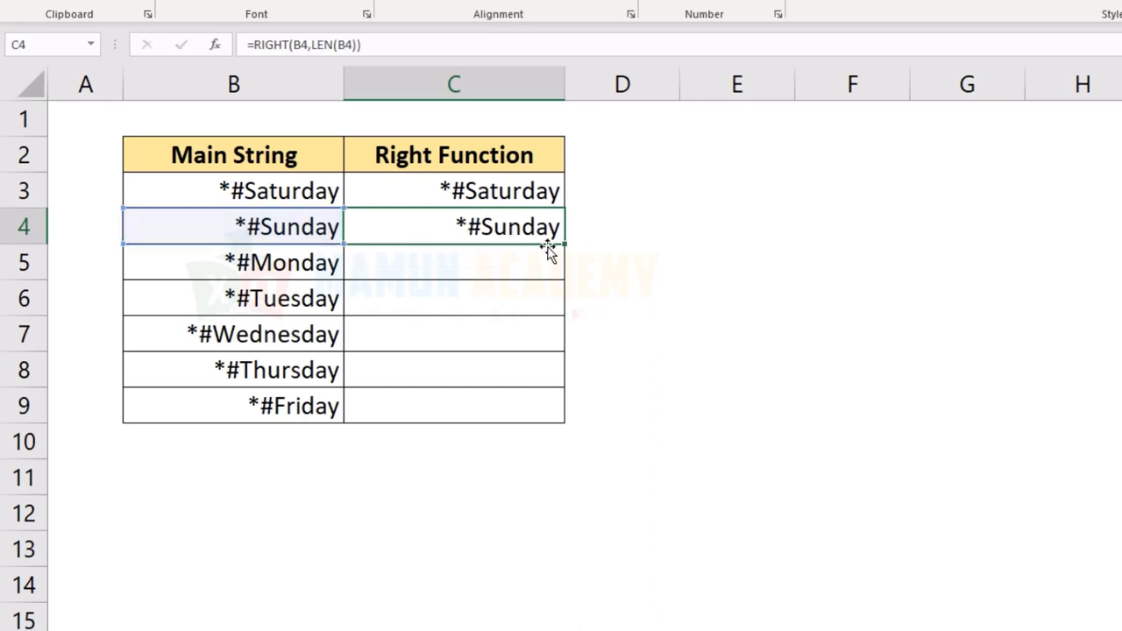
click(496, 191)
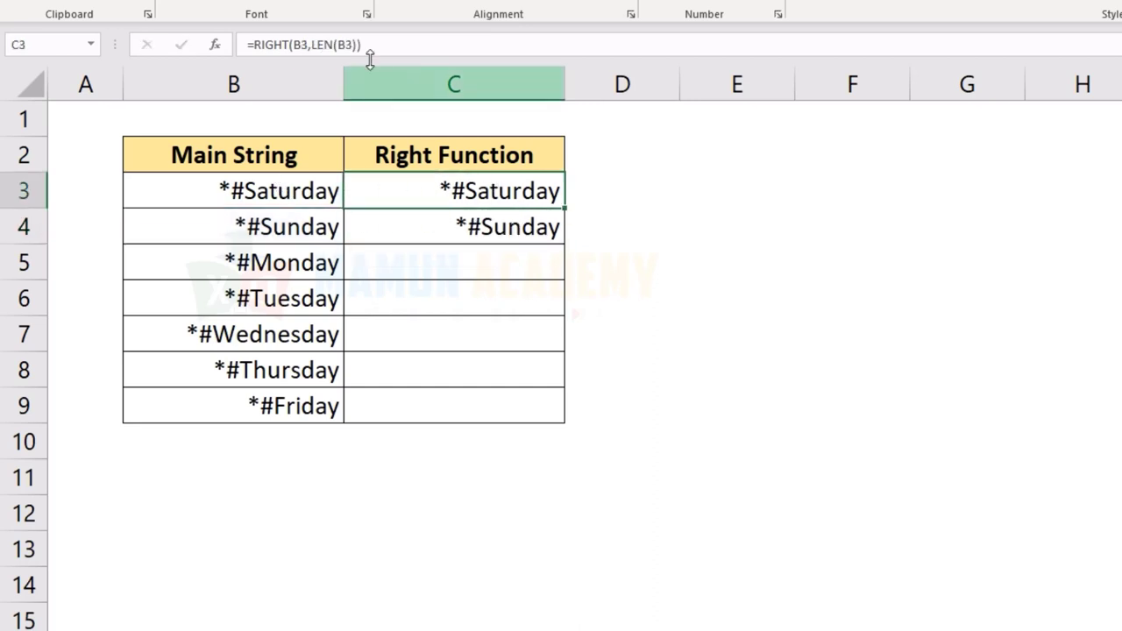
click(353, 44)
key(Right)
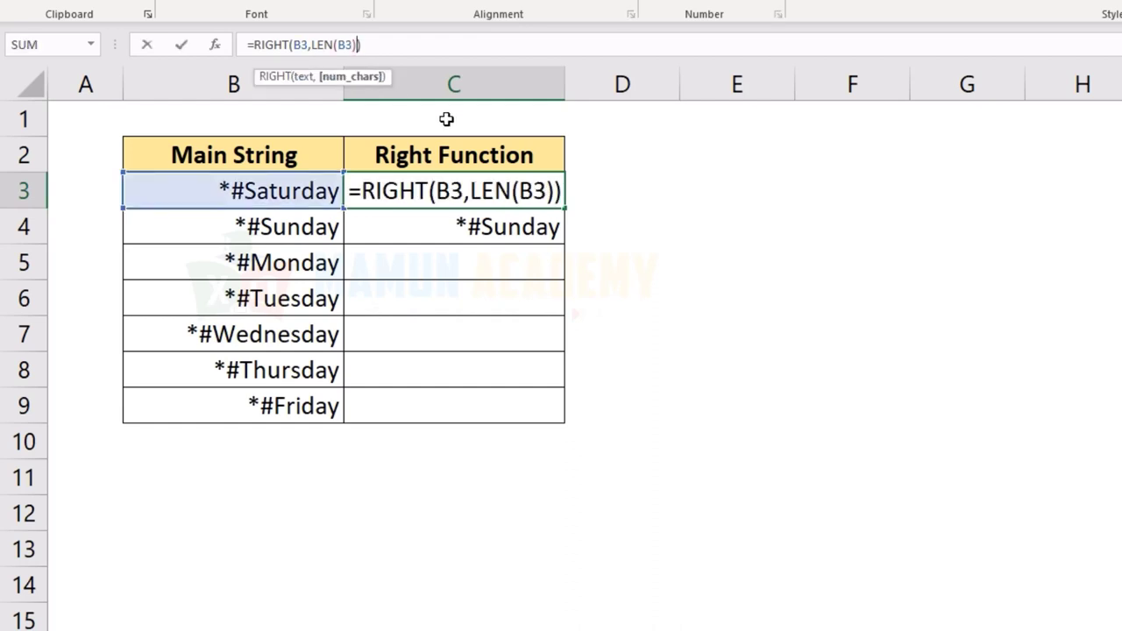
text(-2)
key(Return)
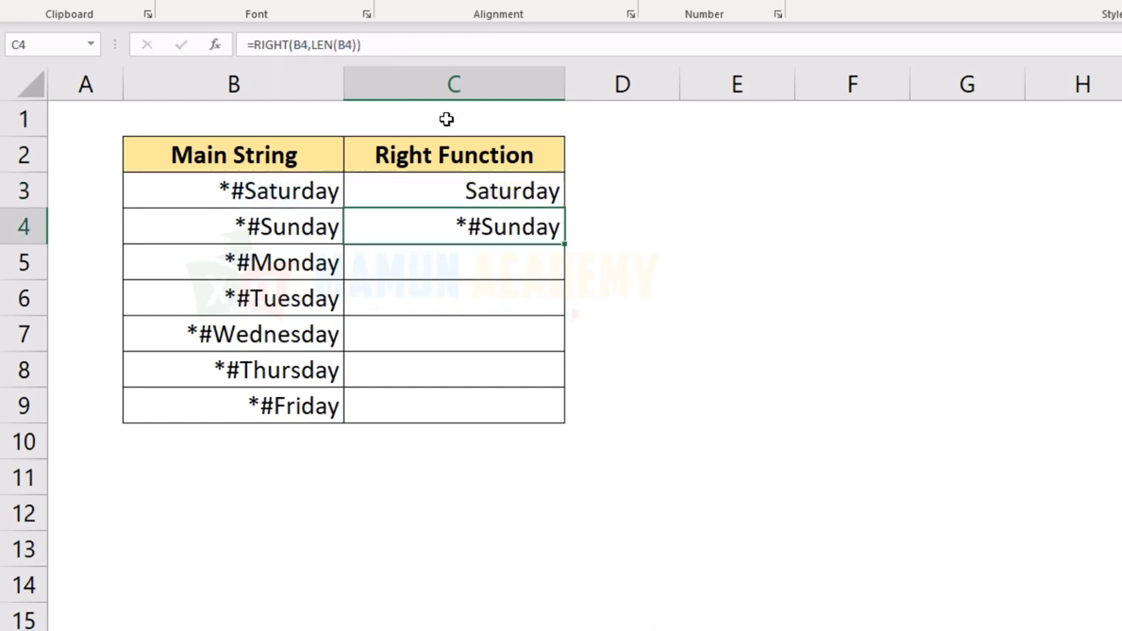
click(511, 191)
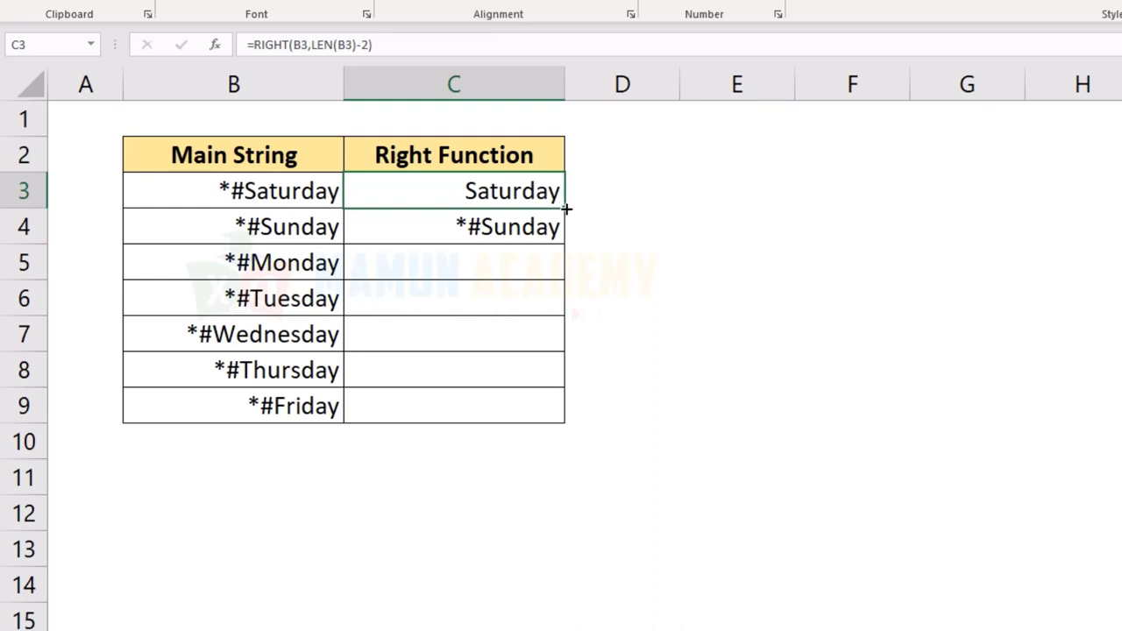
mouse_move(565, 208)
mouse_down()
mouse_move(556, 233)
mouse_move(546, 227)
mouse_up()
double_click(514, 189)
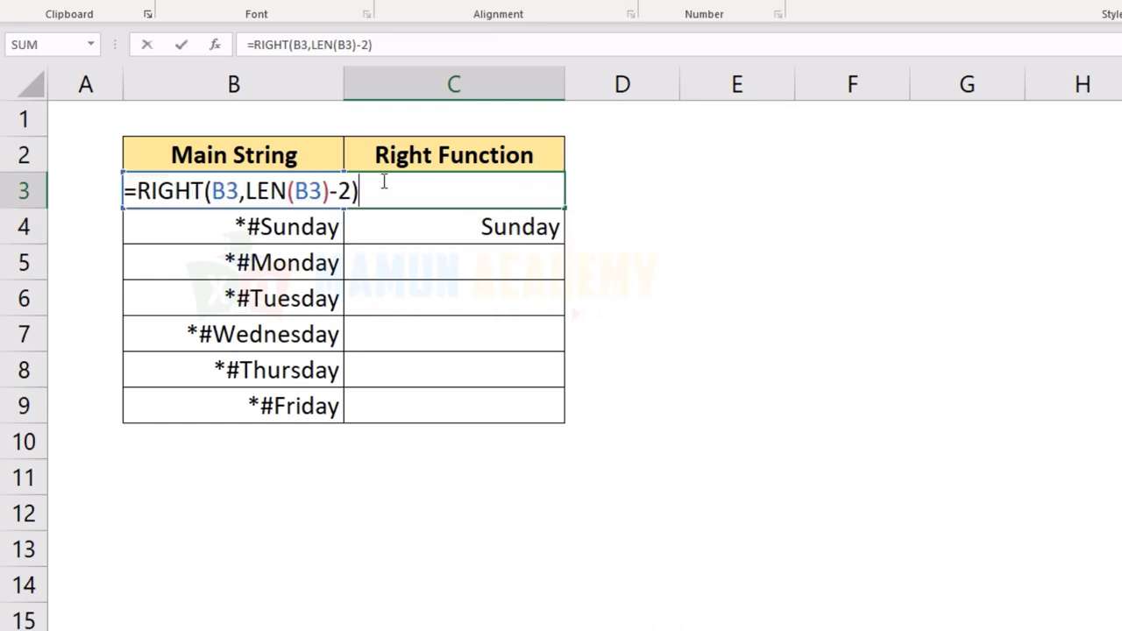
drag(245, 191, 352, 195)
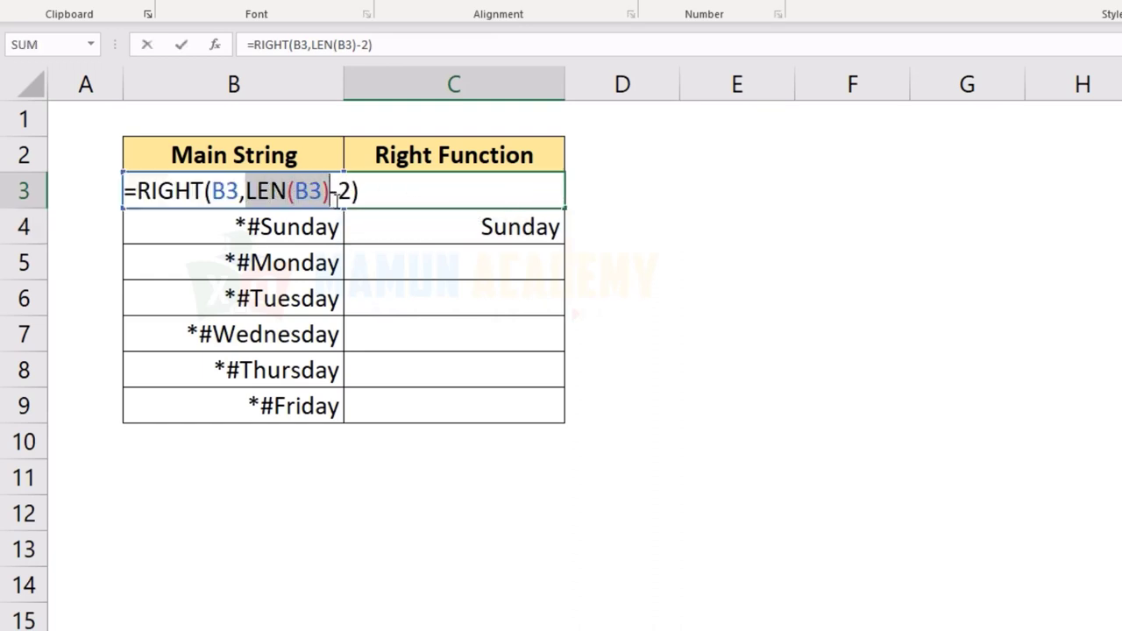
text(8)
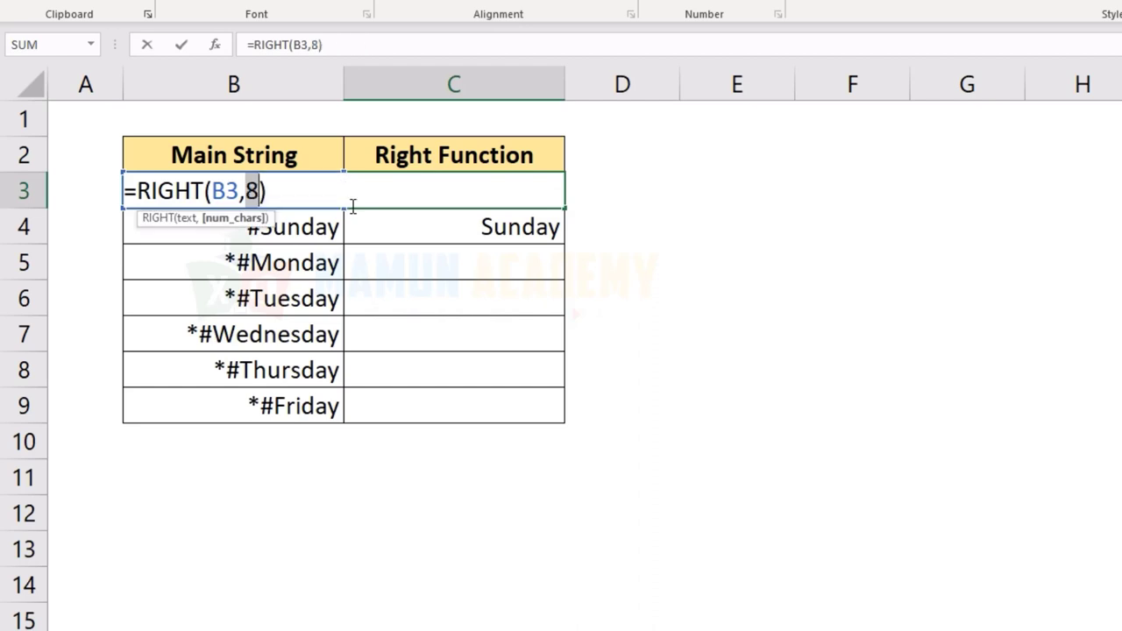
key(Escape)
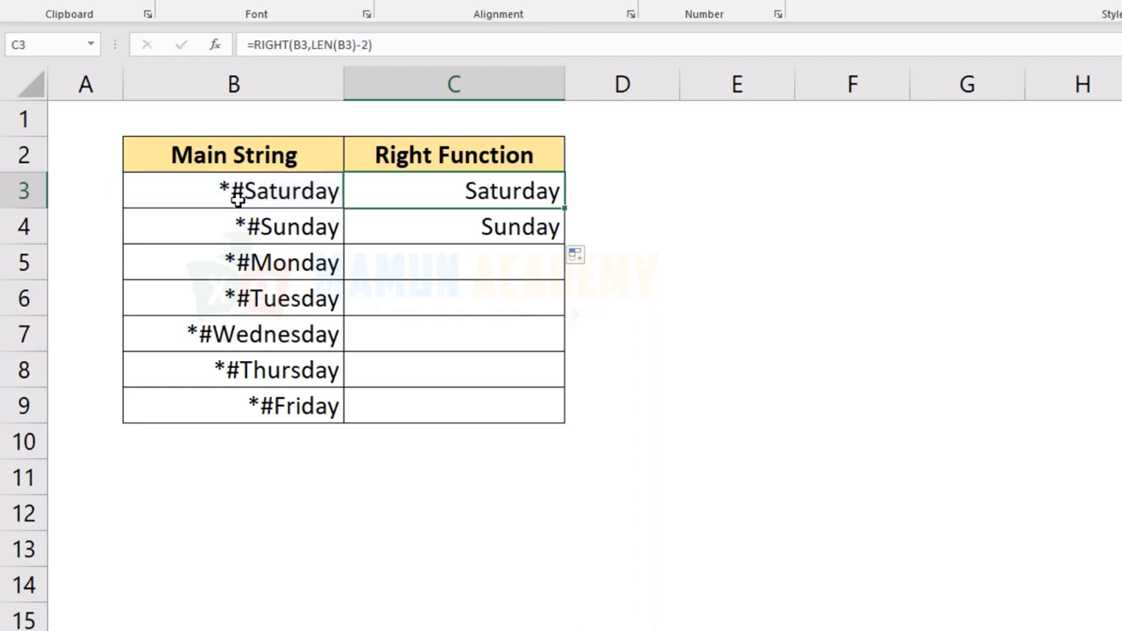
click(494, 228)
double_click(493, 228)
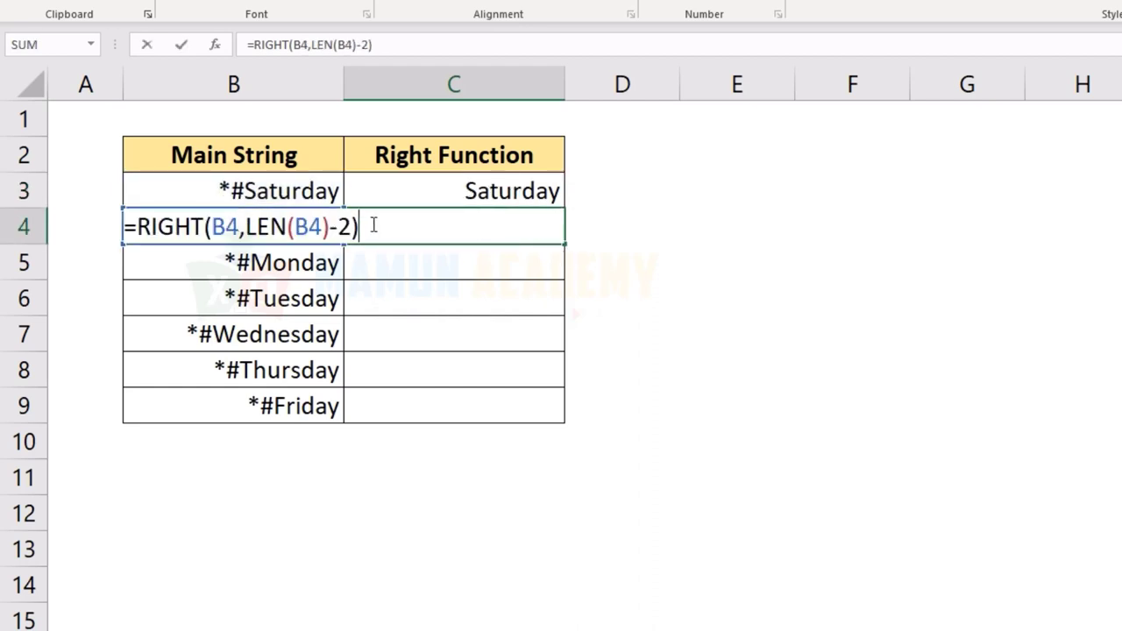
drag(245, 228, 350, 230)
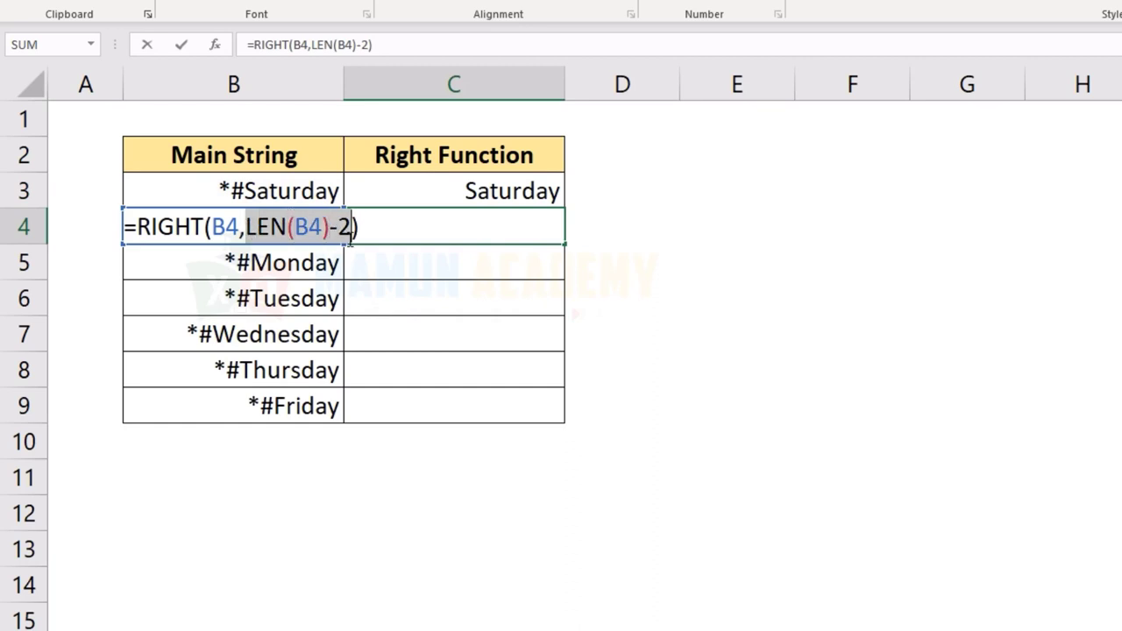
text(6)
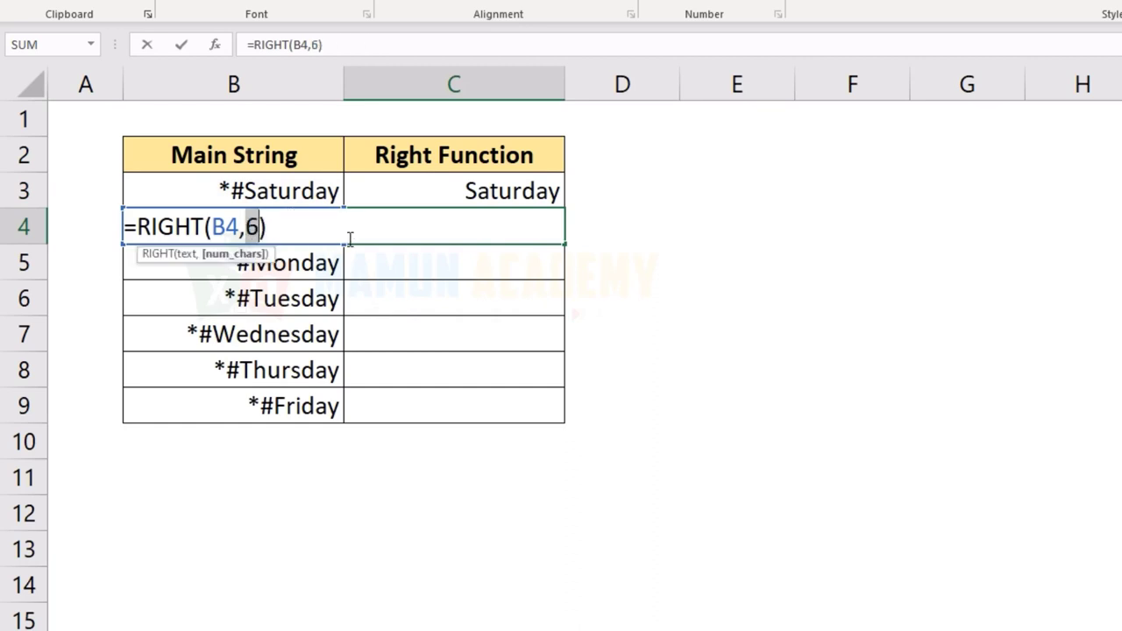
key(Escape)
- Fill the RIGHT formula down to C9, then test by appending 'asdfasdfasdf' to B3 and undoing it
mouse_move(504, 196)
mouse_down()
mouse_move(540, 240)
mouse_move(546, 438)
mouse_up()
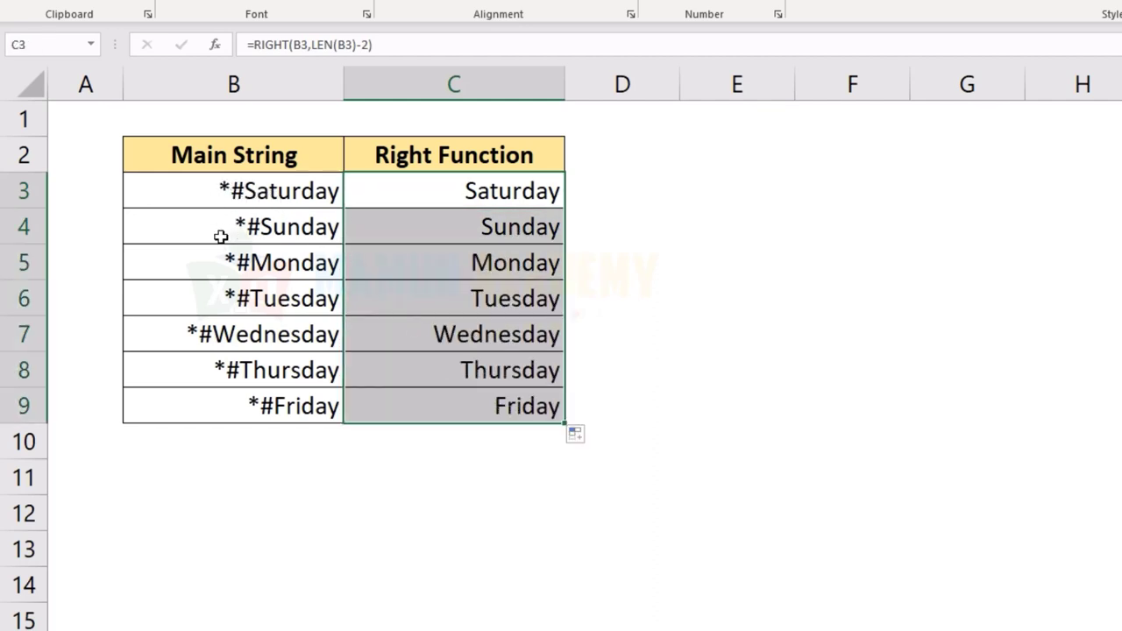
drag(543, 195, 526, 403)
double_click(334, 195)
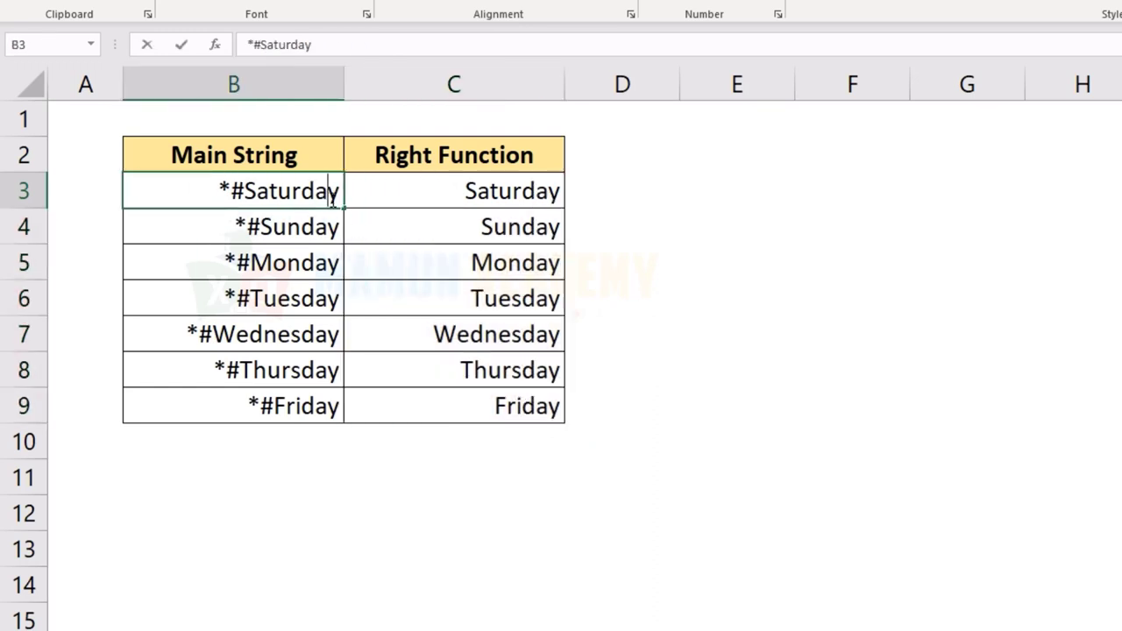
text(asdfasdfasdf)
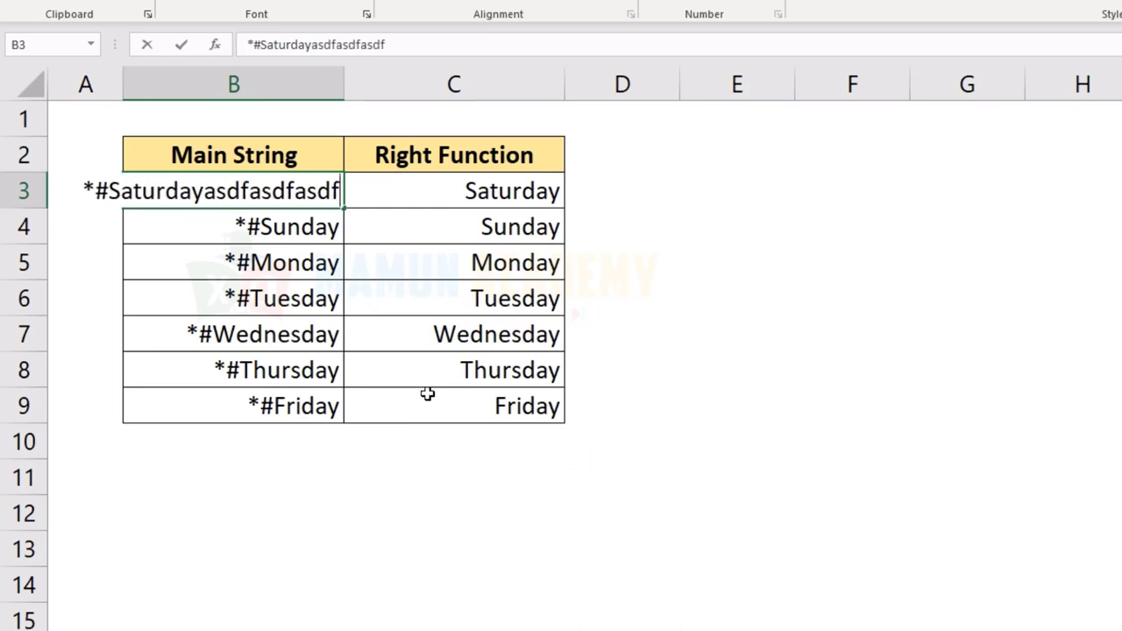
click(428, 395)
click(500, 194)
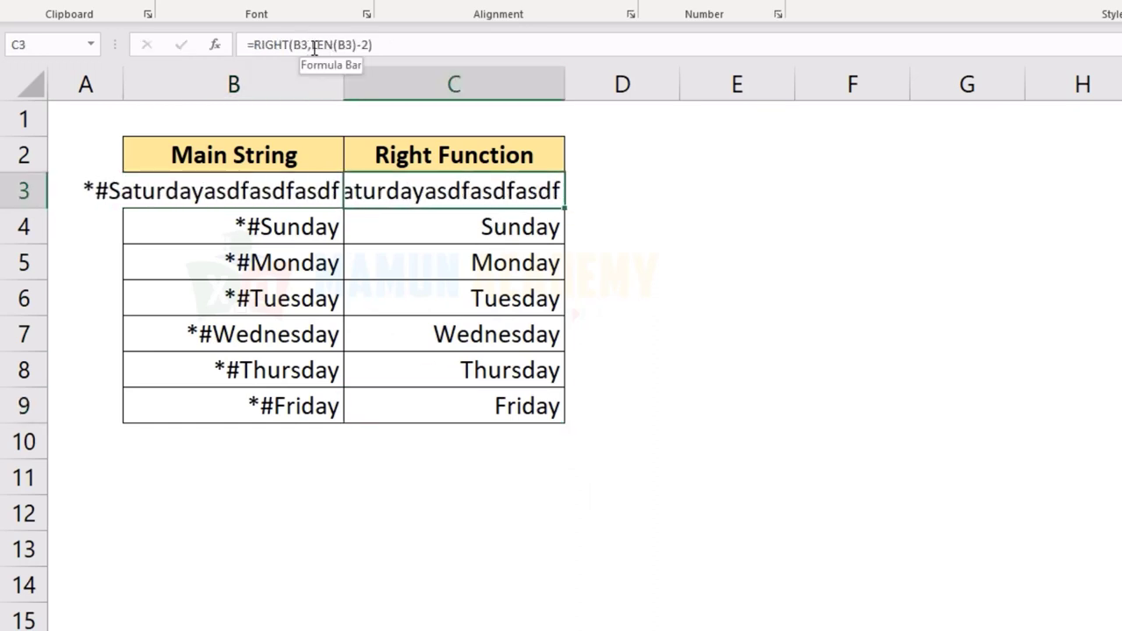
drag(311, 45, 353, 45)
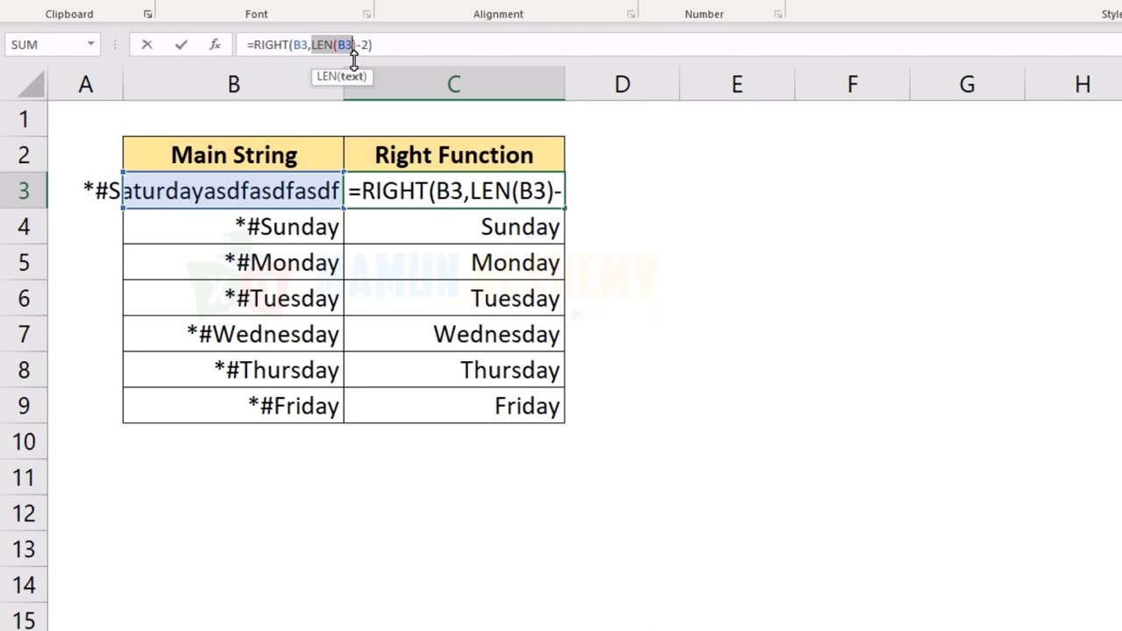
key(Escape)
key(ctrl+z)
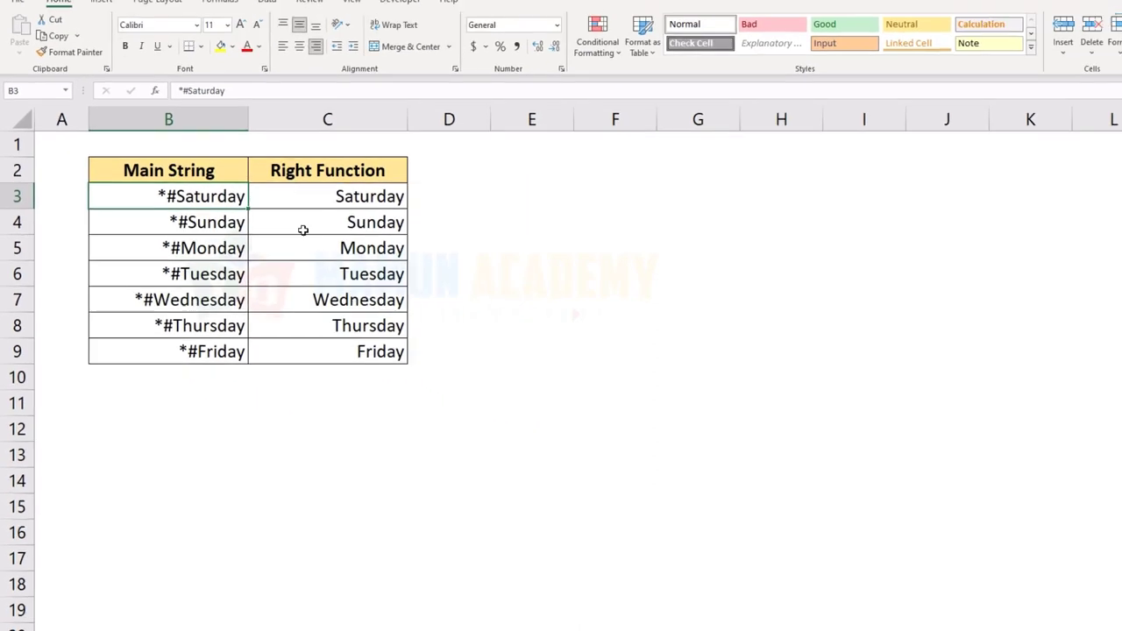
click(254, 376)
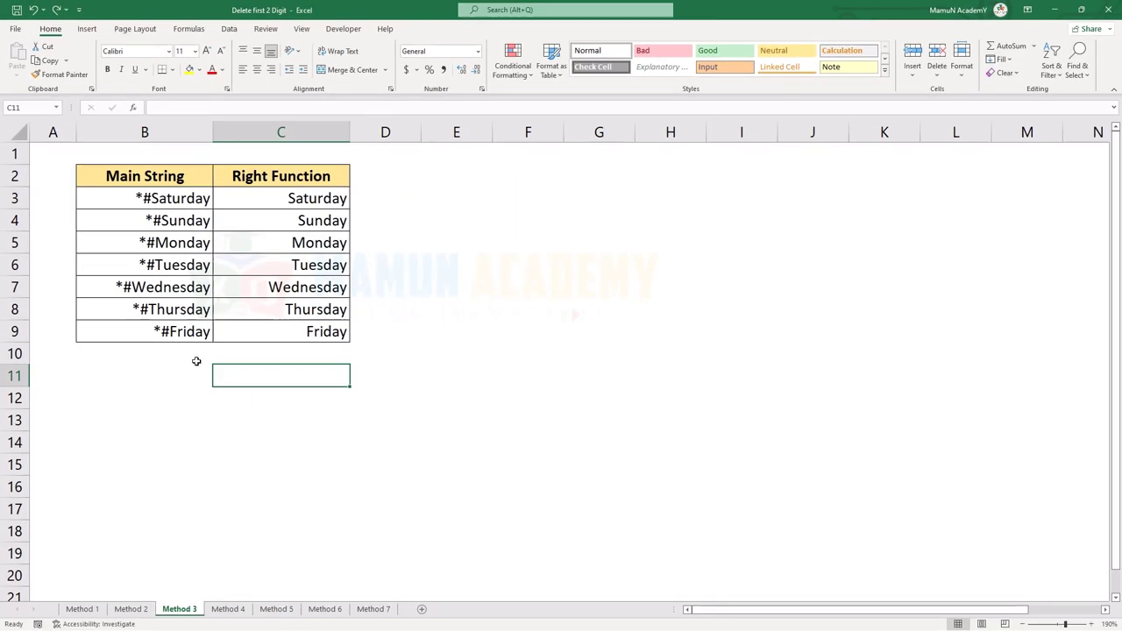
- On Method 4, enter the example 6423 in C3 and Flash Fill the column
click(228, 608)
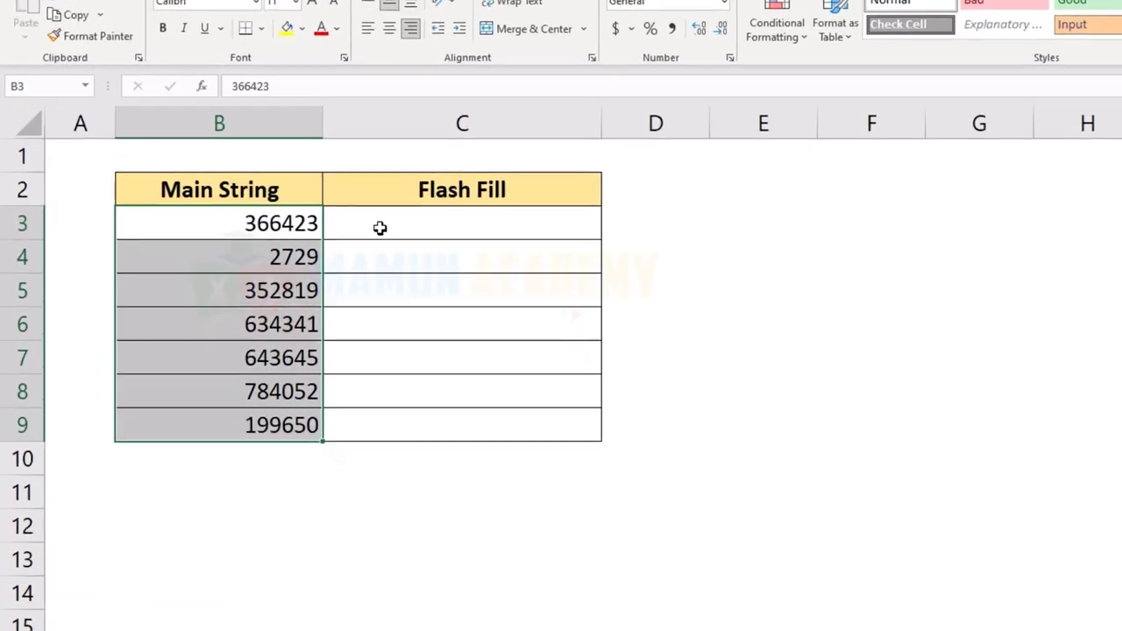
click(253, 201)
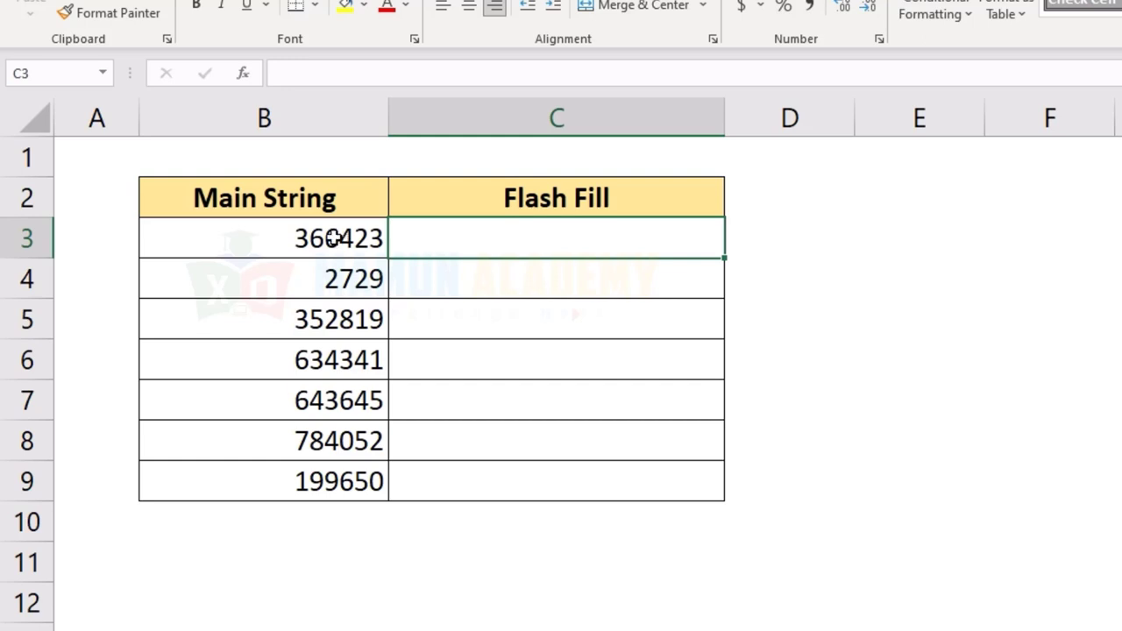
click(332, 242)
drag(332, 242, 387, 254)
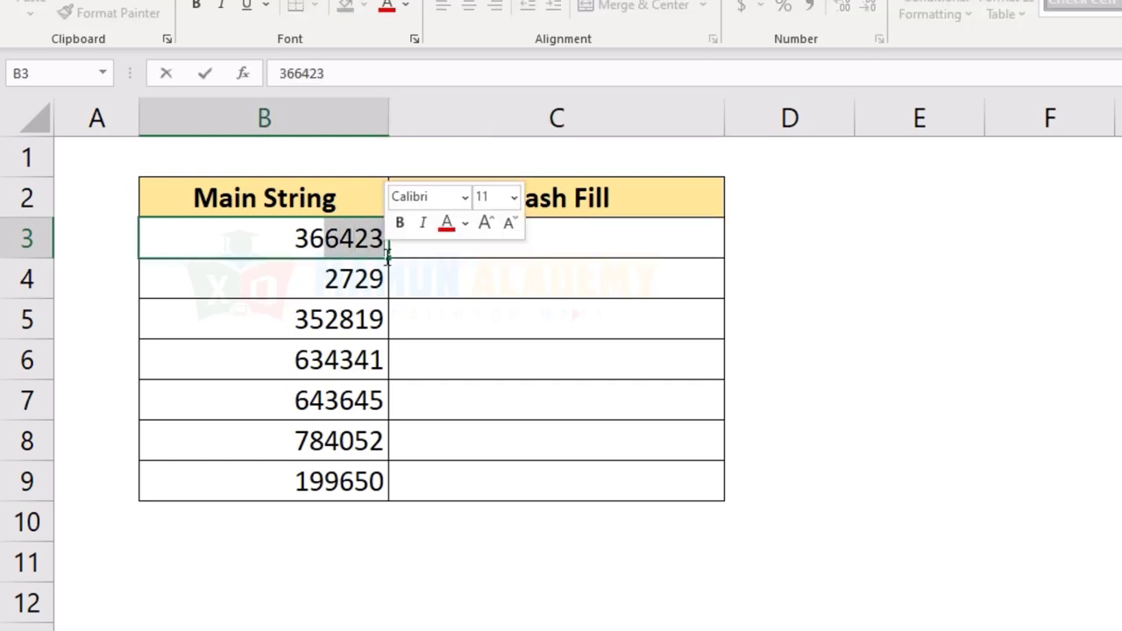
click(478, 242)
text(6423)
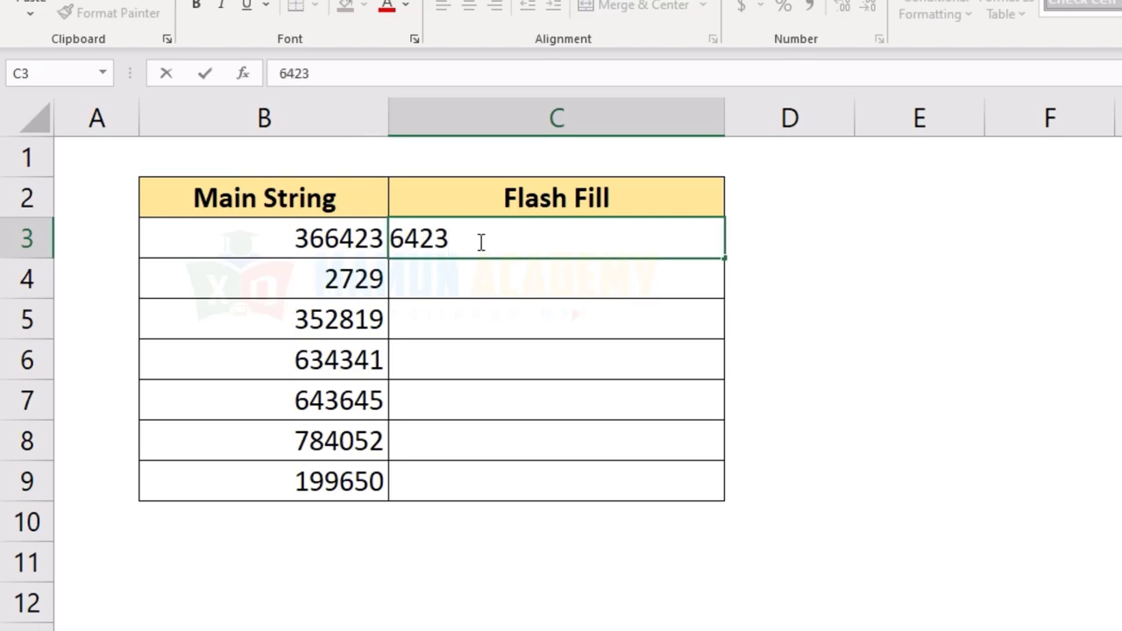
key(Return)
key(ctrl+e)
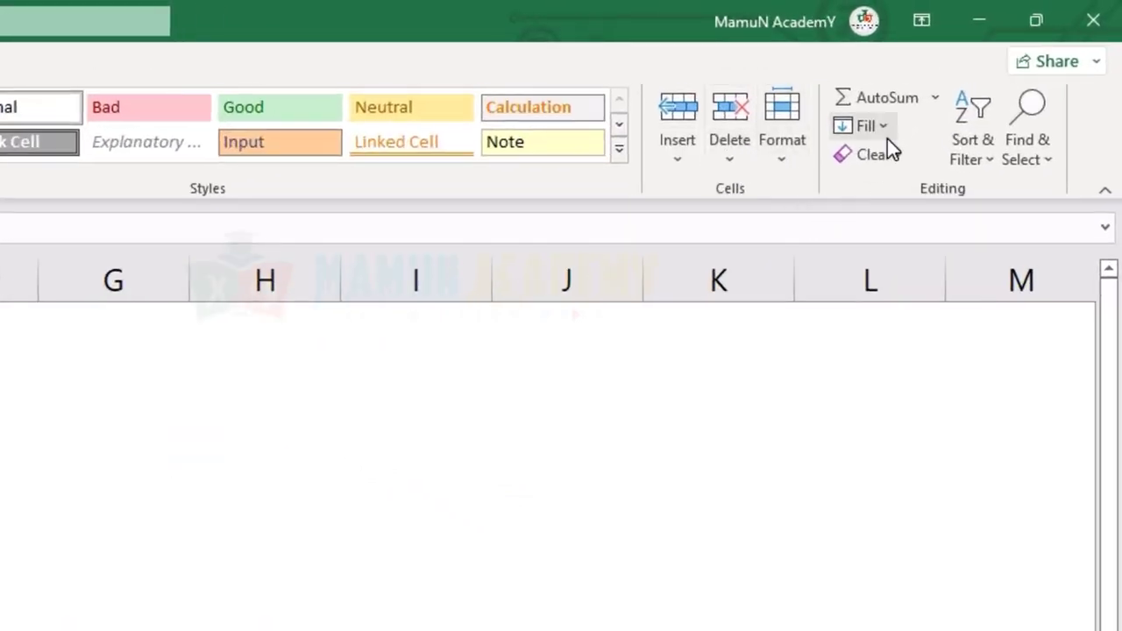
- Show the Fill options list and review the Flash Fill results down to 9650
click(884, 127)
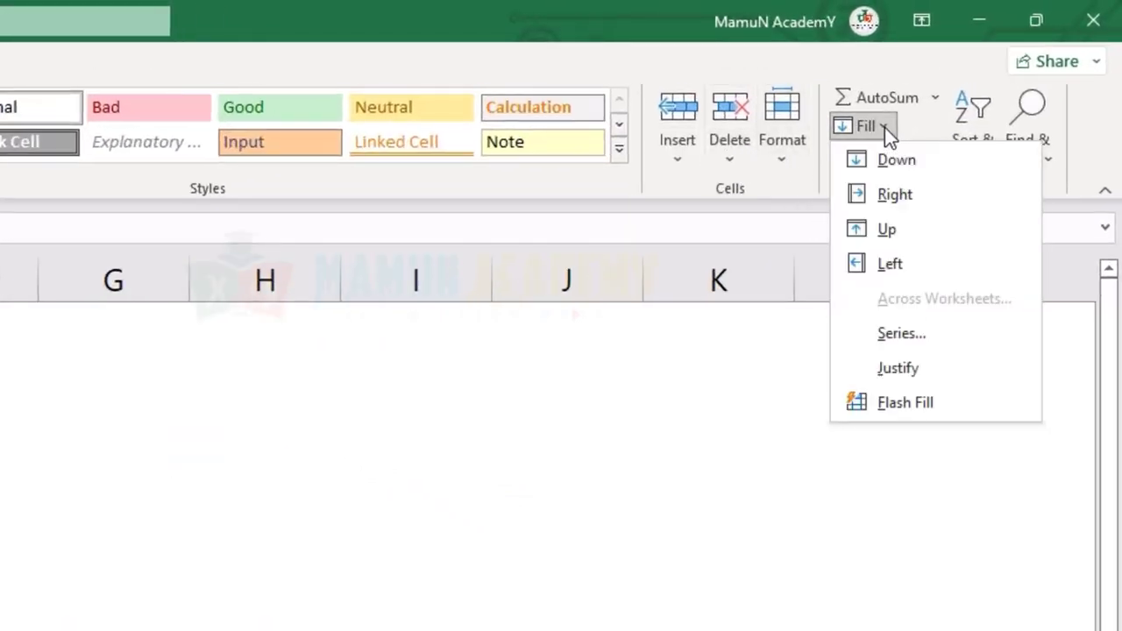
click(903, 399)
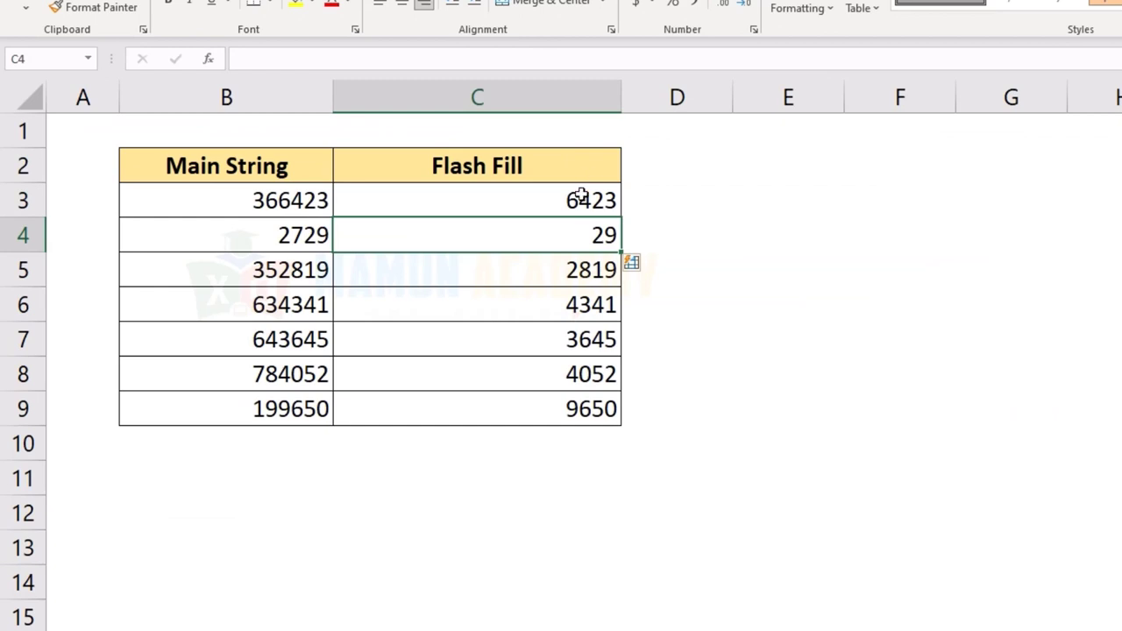
drag(579, 198, 577, 408)
drag(250, 414, 526, 438)
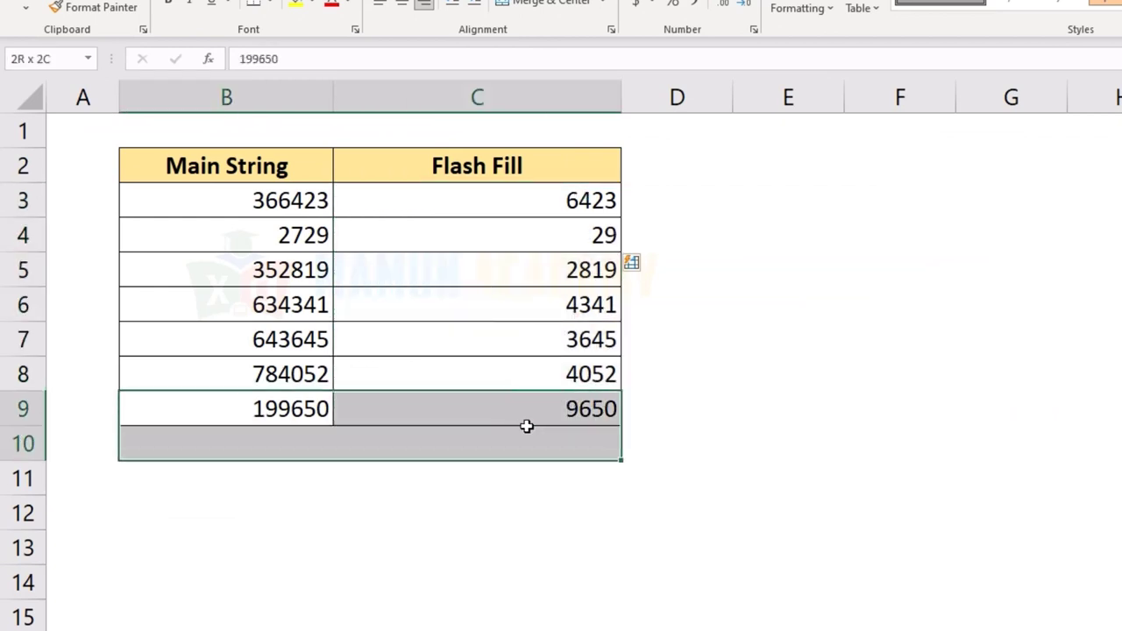
drag(297, 211, 295, 413)
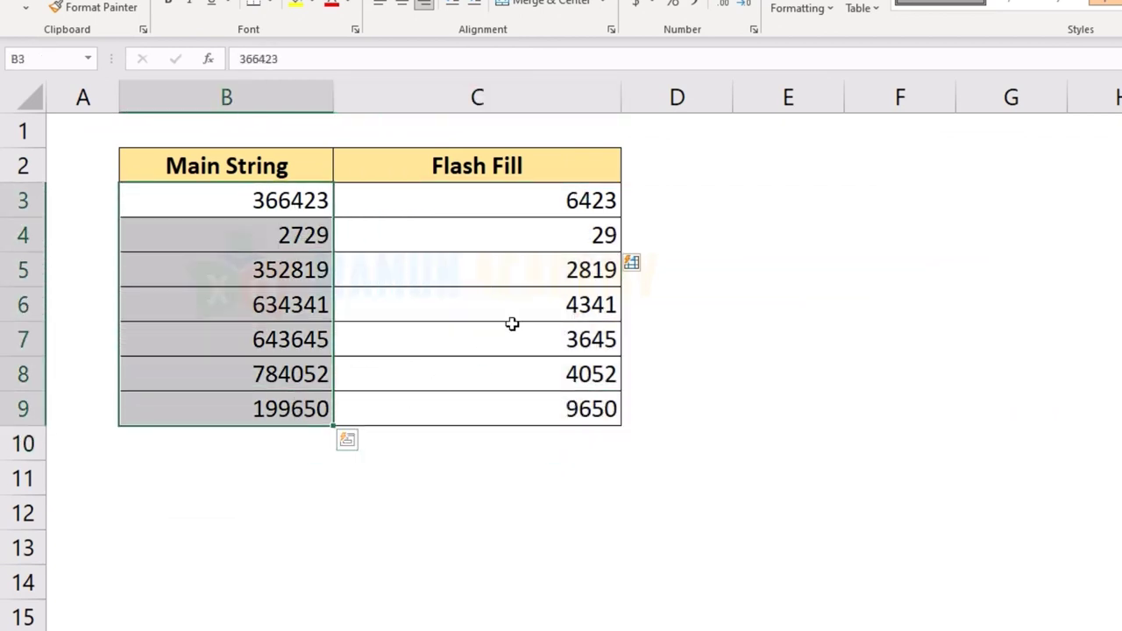
click(579, 412)
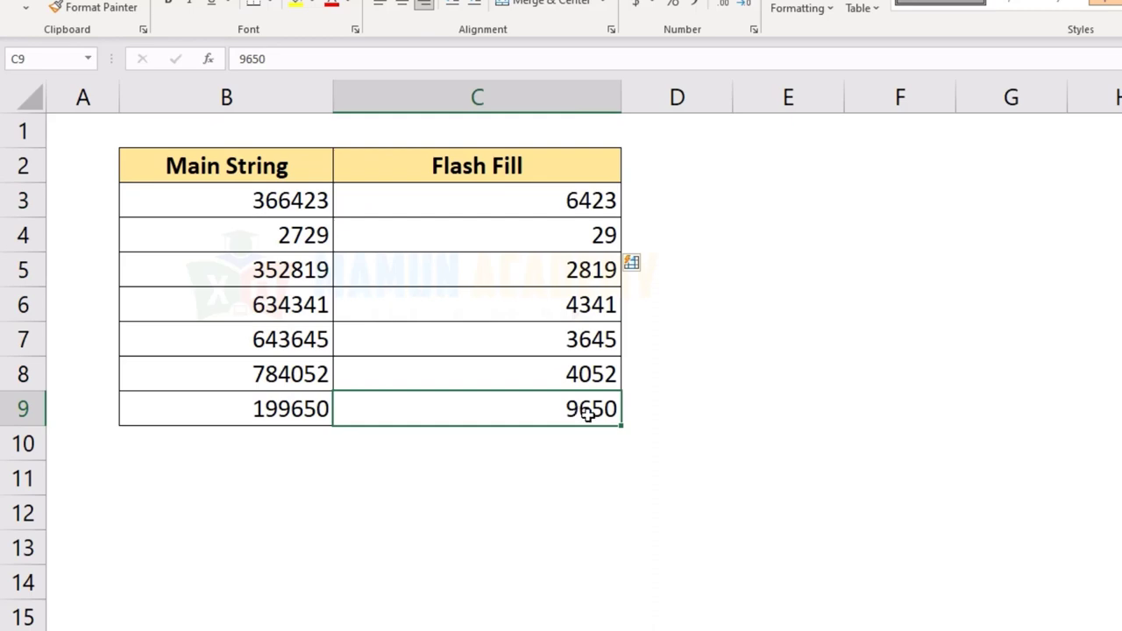
- Cycle through the Method 3, 2 and 1 sheets and return to Method 4
click(151, 610)
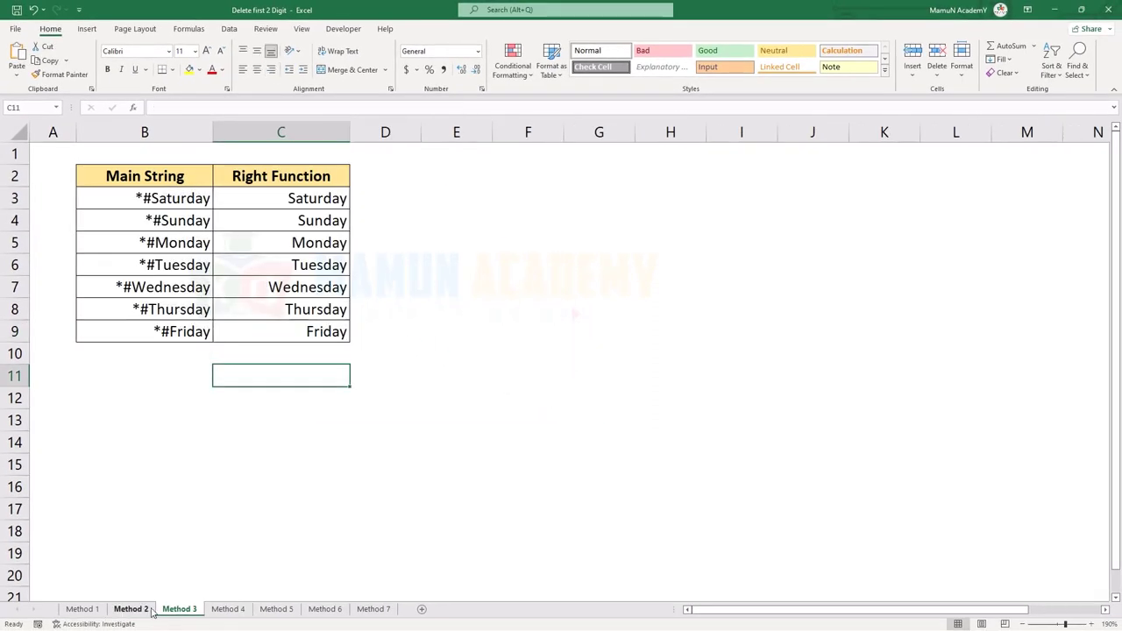
click(131, 609)
click(81, 609)
click(175, 609)
click(131, 609)
click(81, 609)
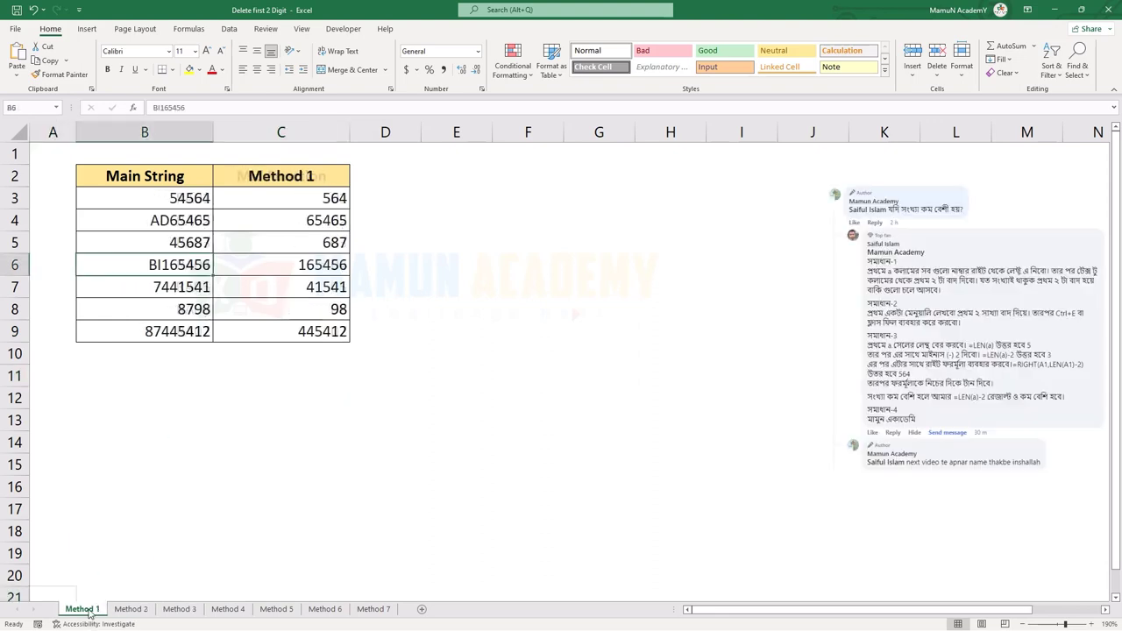
click(228, 609)
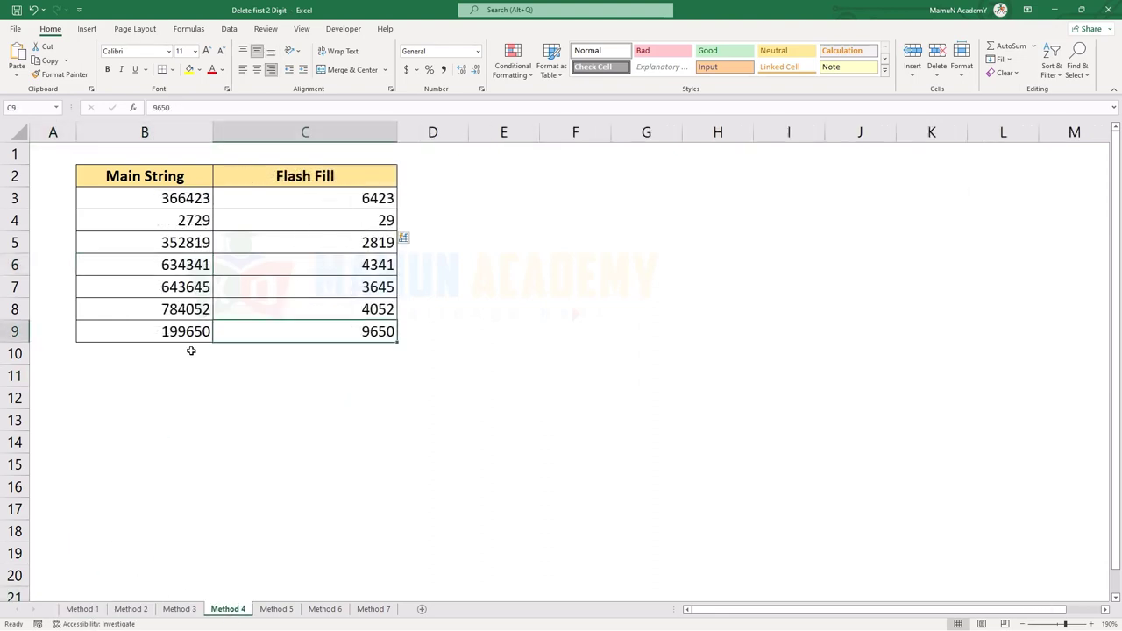
- Add 6545 in B10 and confirm Flash Fill leaves C10 empty
click(191, 351)
text(6545)
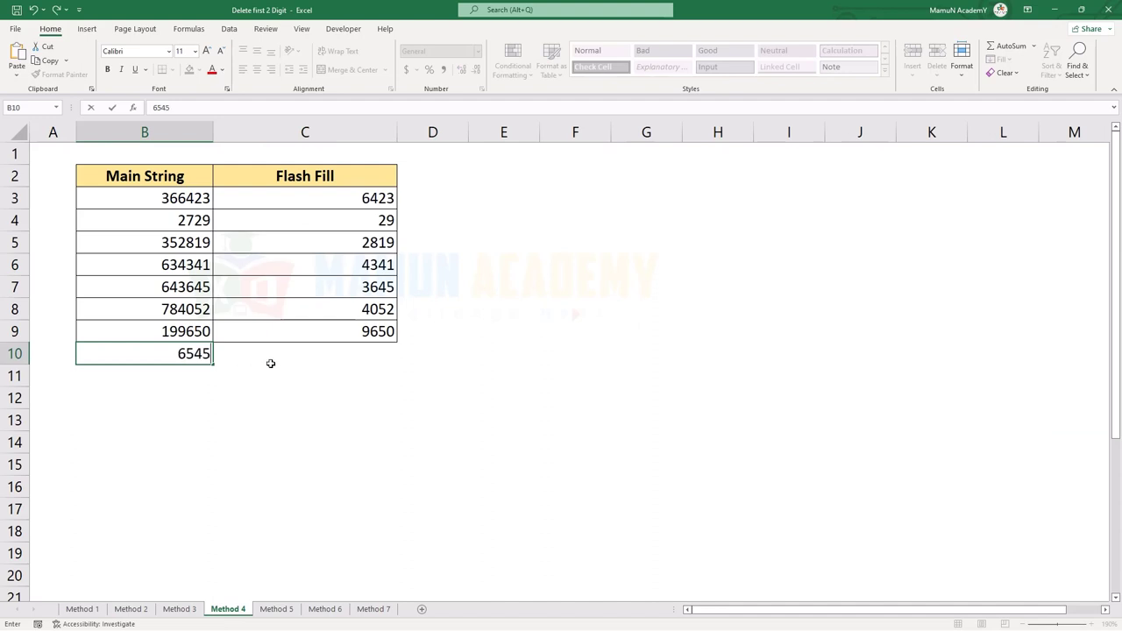
click(271, 363)
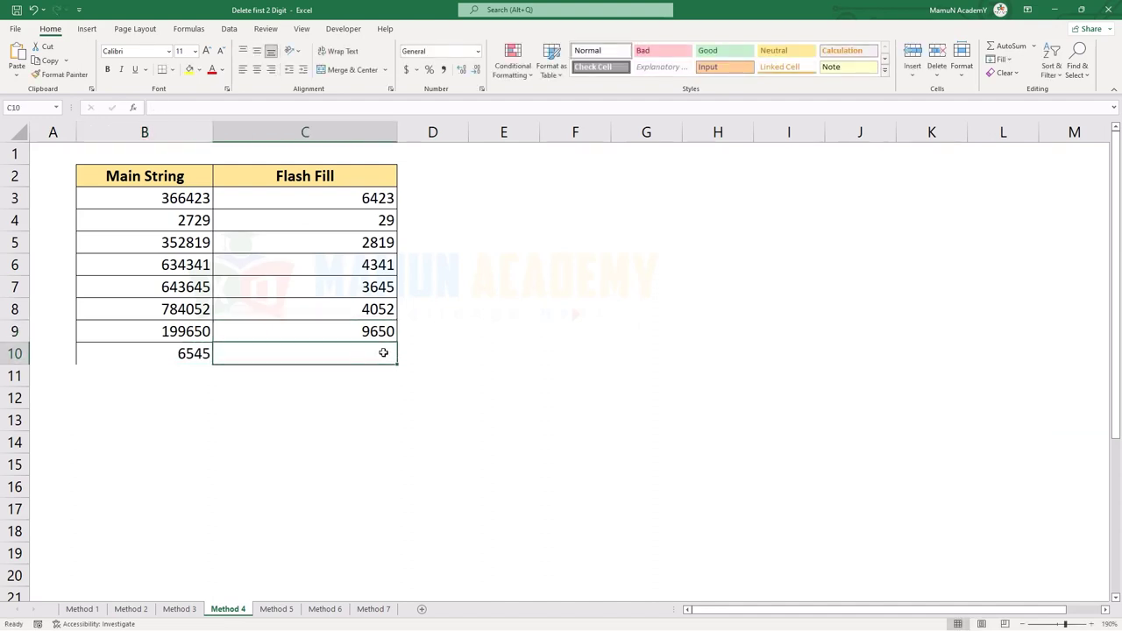
drag(241, 199, 259, 349)
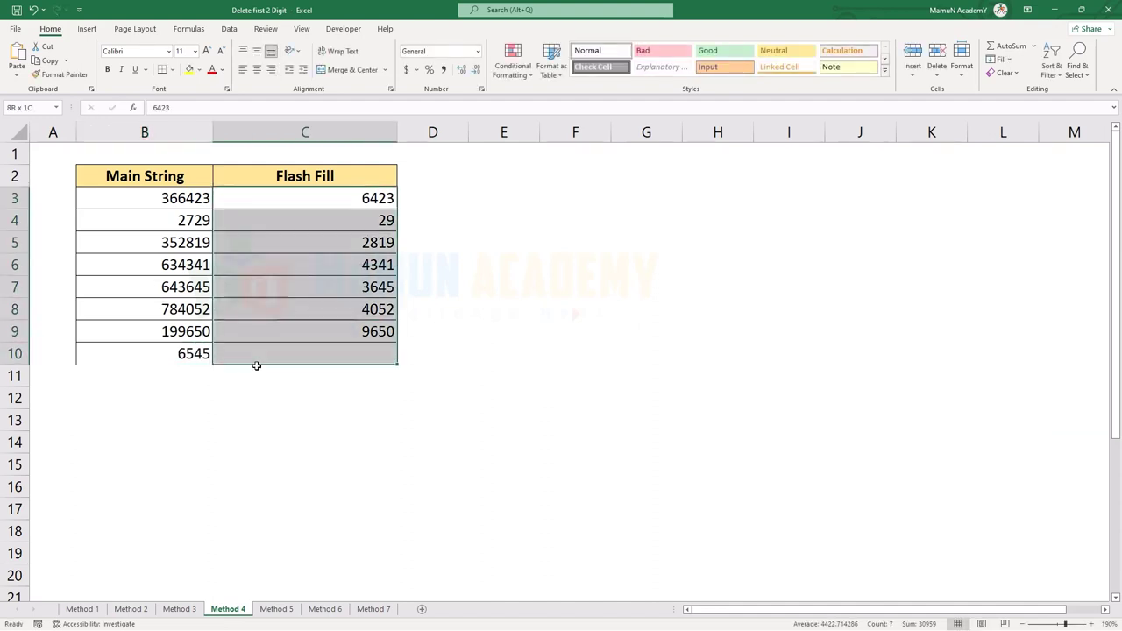
click(283, 264)
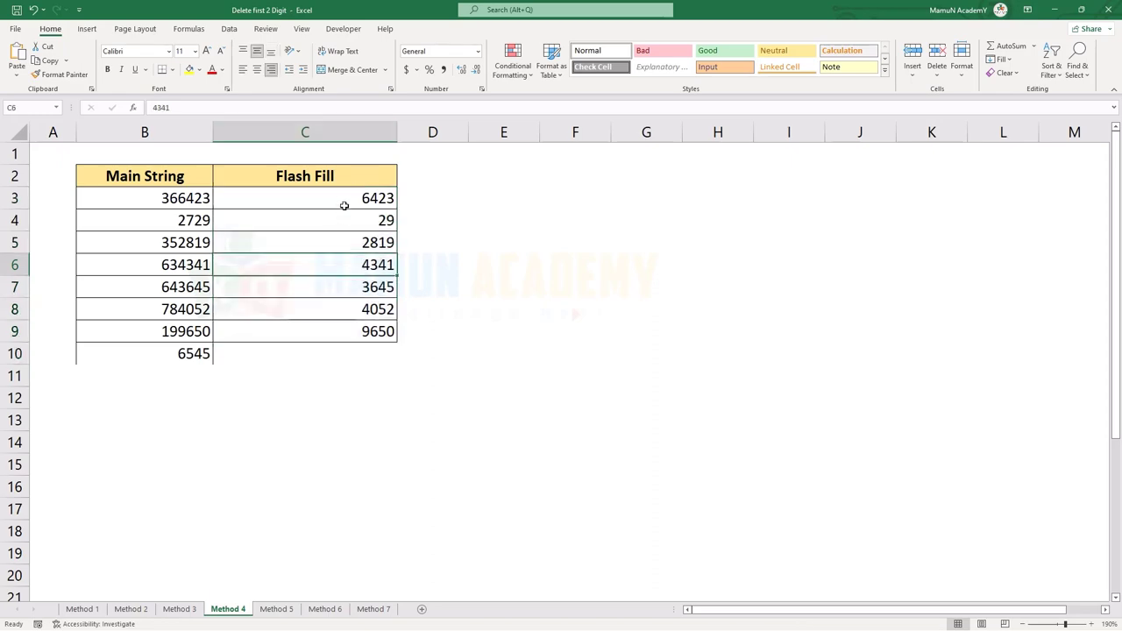
click(276, 609)
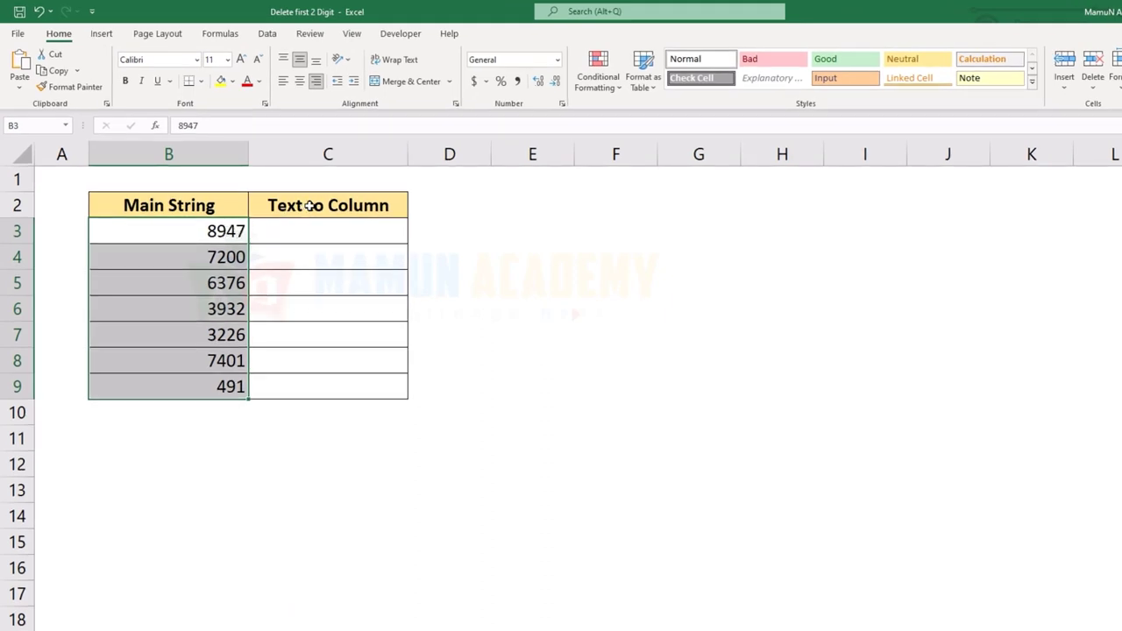
- Start Text to Columns on column B with Fixed width and advance to Step 2
click(227, 152)
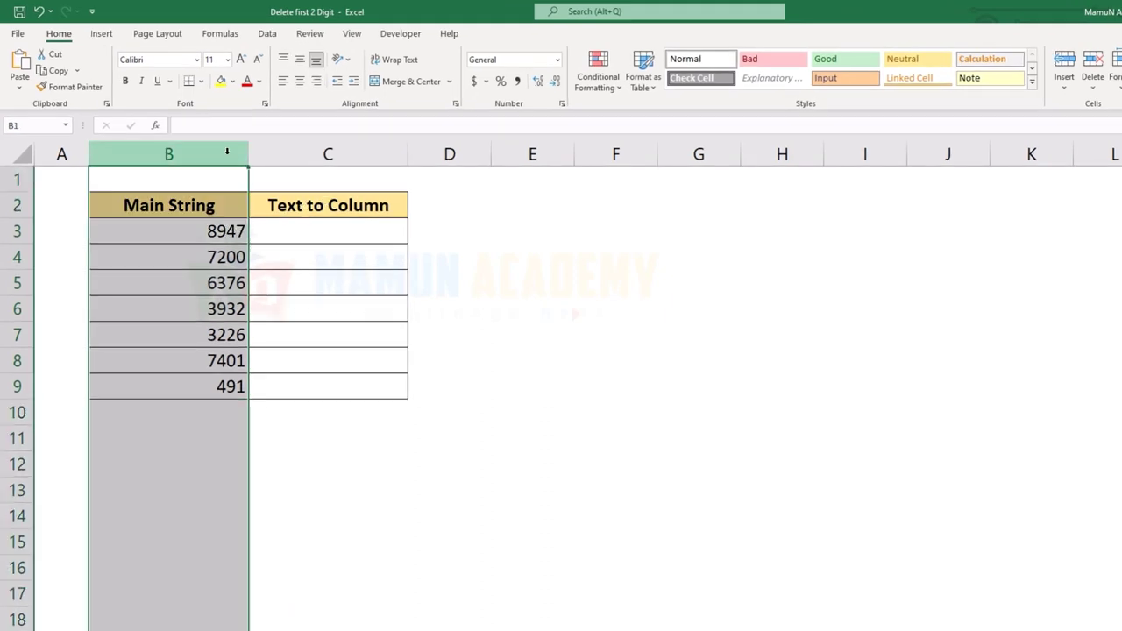
click(268, 33)
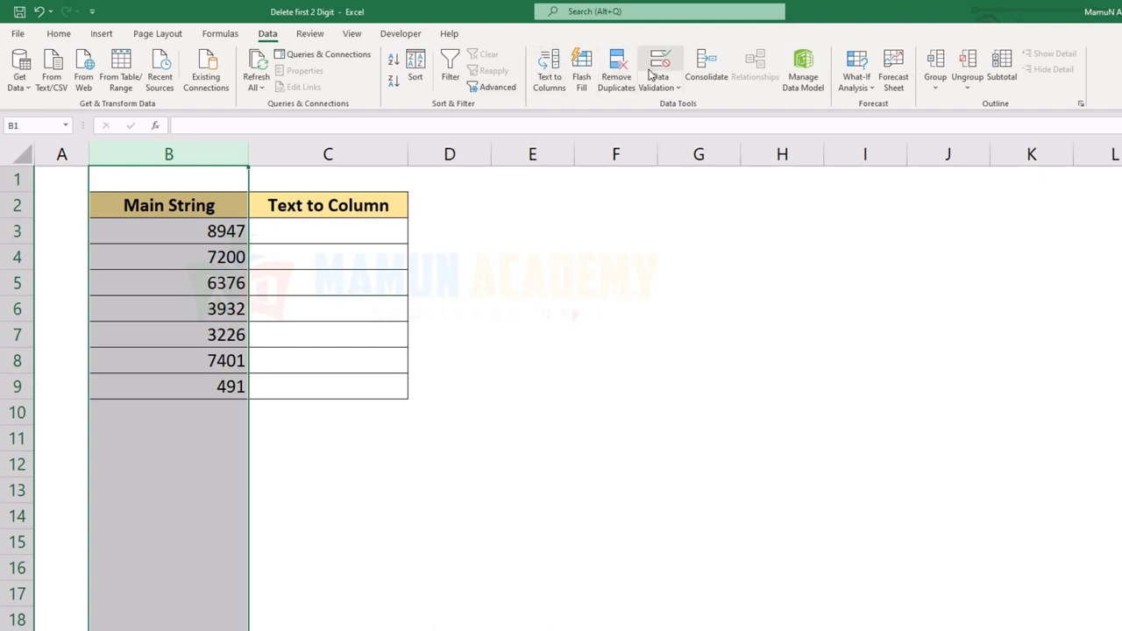
click(544, 64)
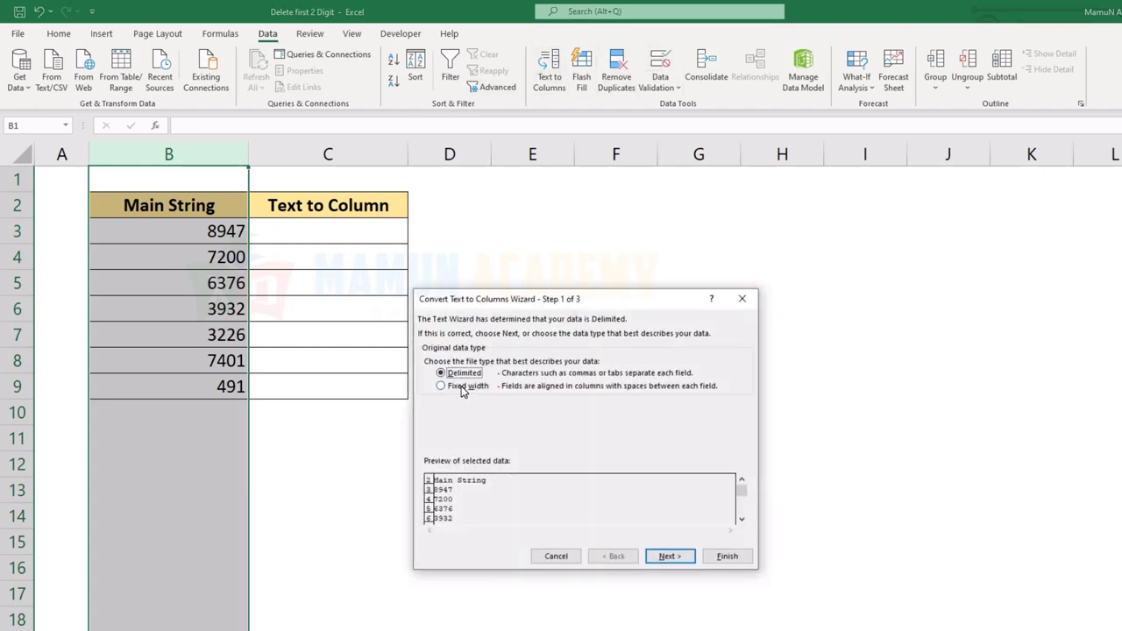
click(456, 388)
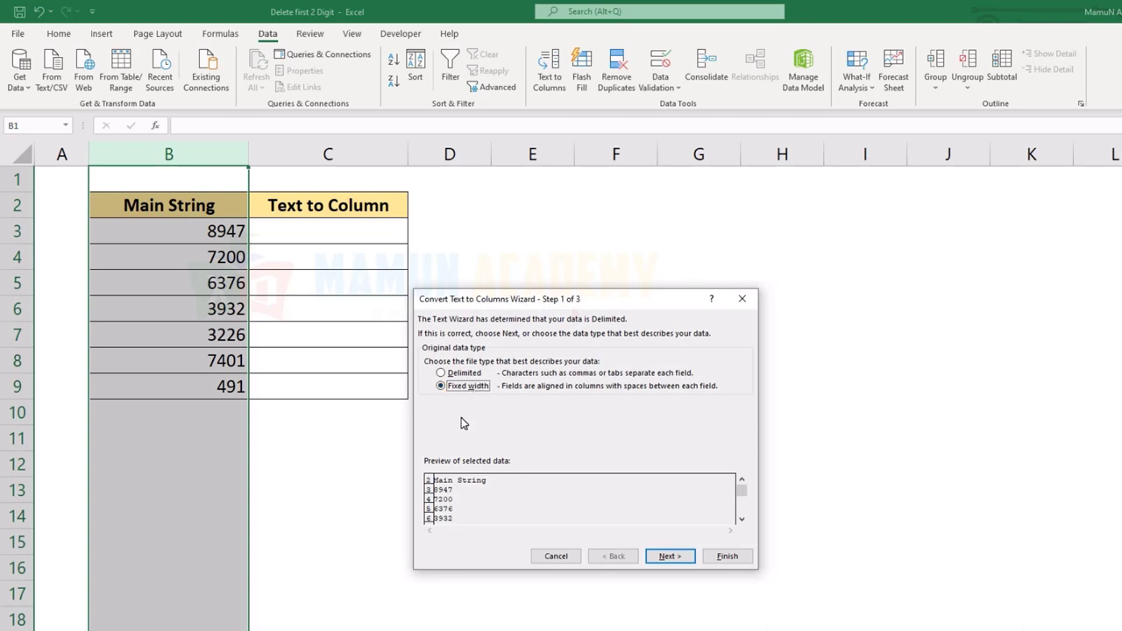
click(683, 561)
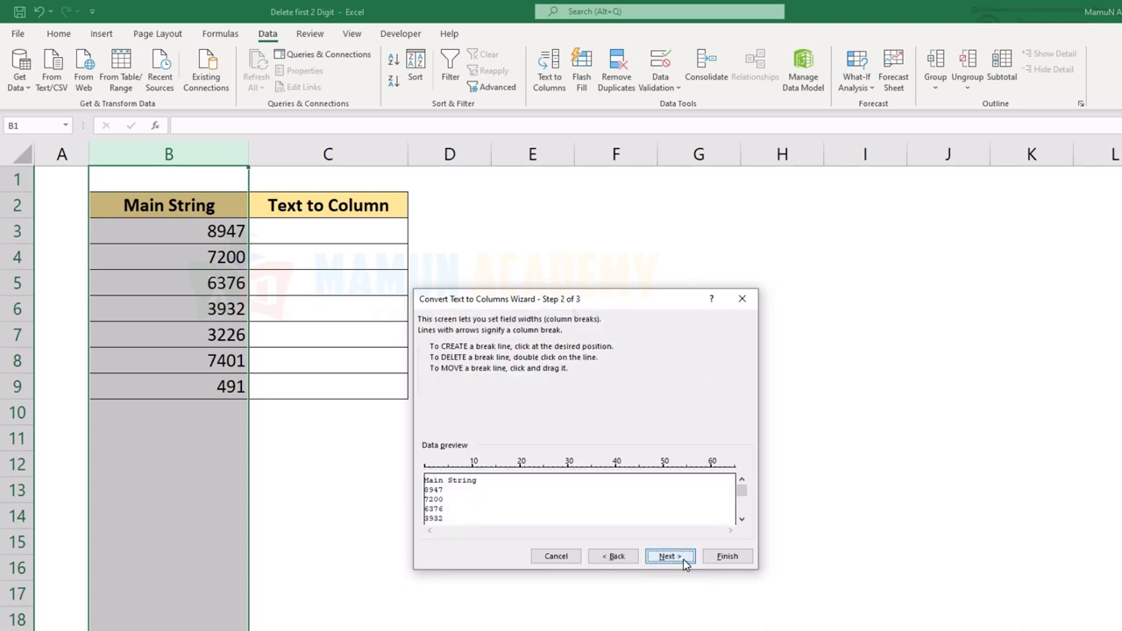
- Split each Main String after its first two digits into C3:D9, replacing existing cells
click(434, 472)
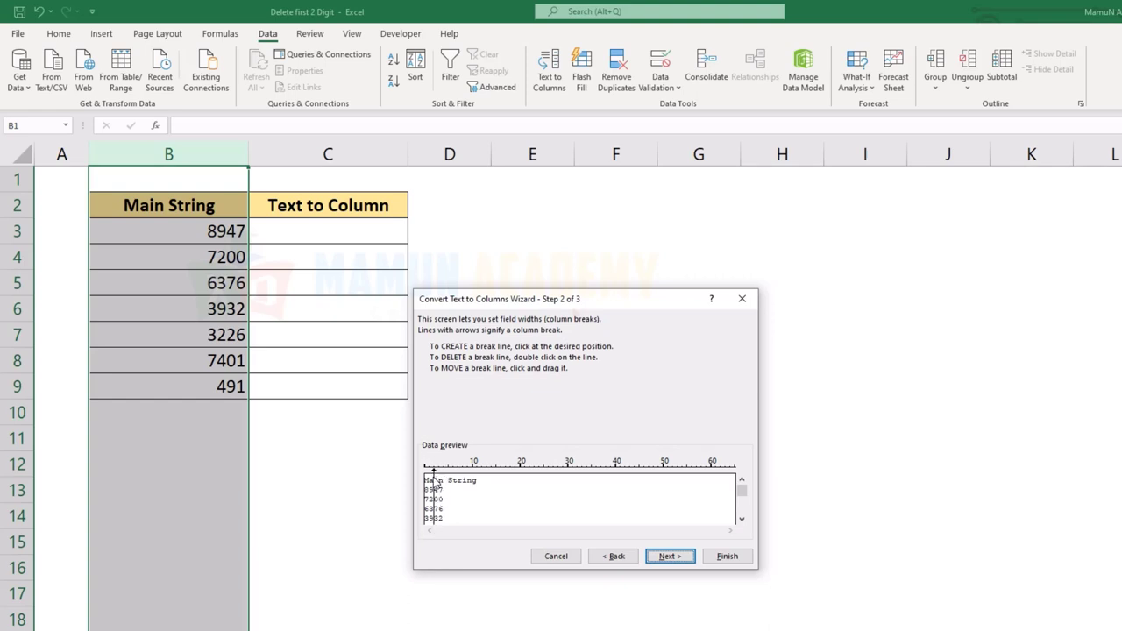
drag(434, 471, 434, 474)
click(670, 555)
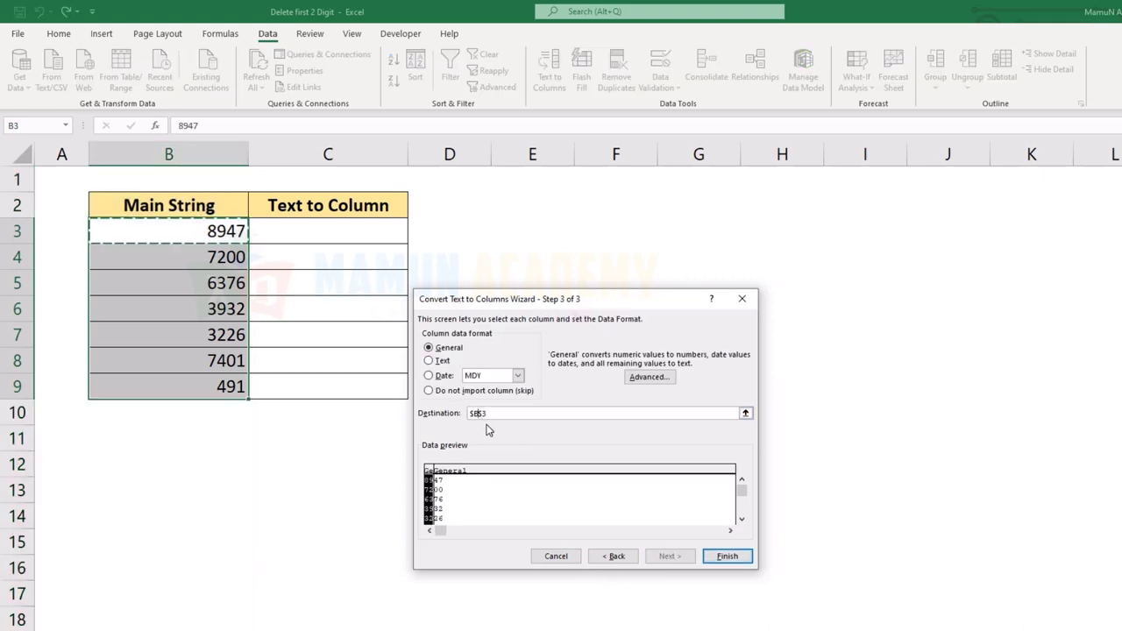
key(BackSpace)
key(BackSpace)
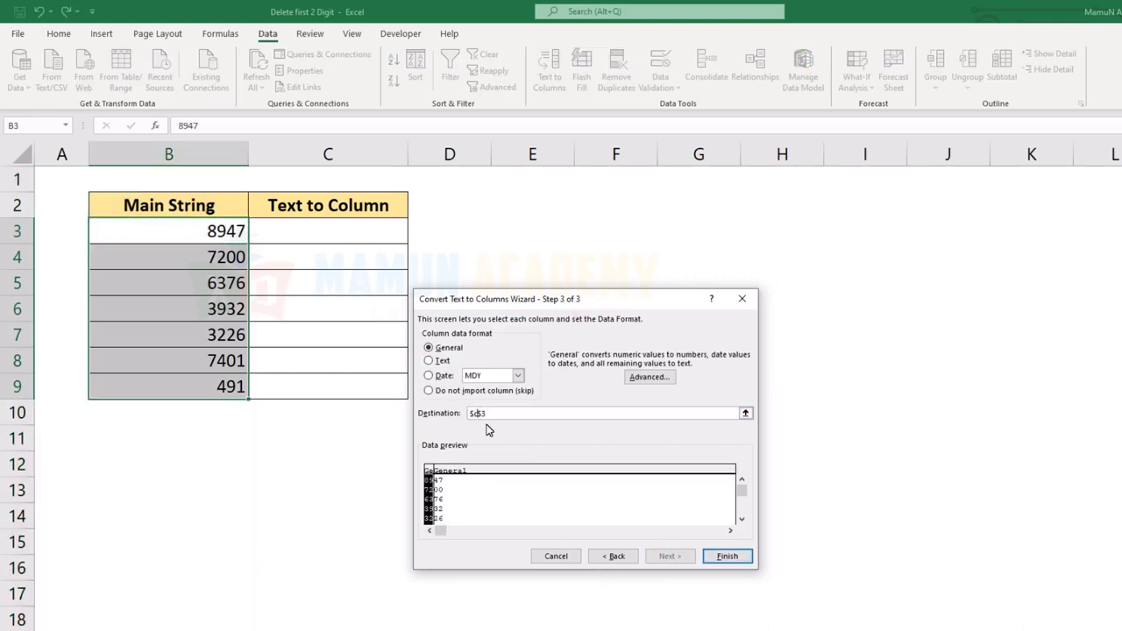
click(730, 561)
click(631, 414)
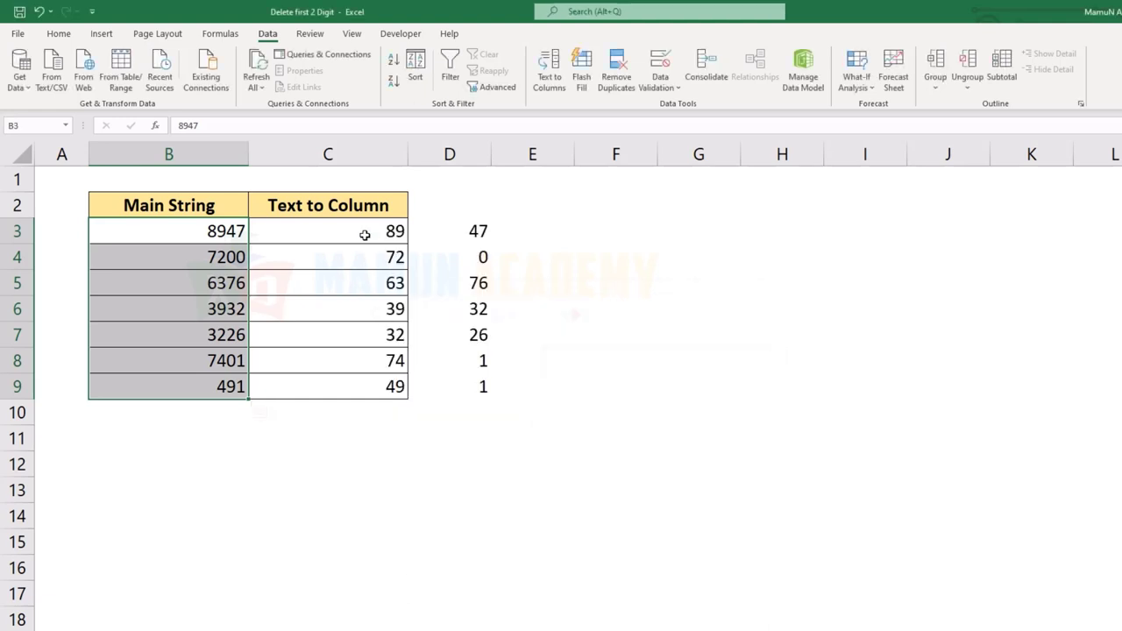
- Clear the leading pairs in C3:C9 and paste the D3:D9 remainders into C3
mouse_move(392, 231)
mouse_down()
mouse_move(370, 371)
mouse_move(392, 386)
mouse_up()
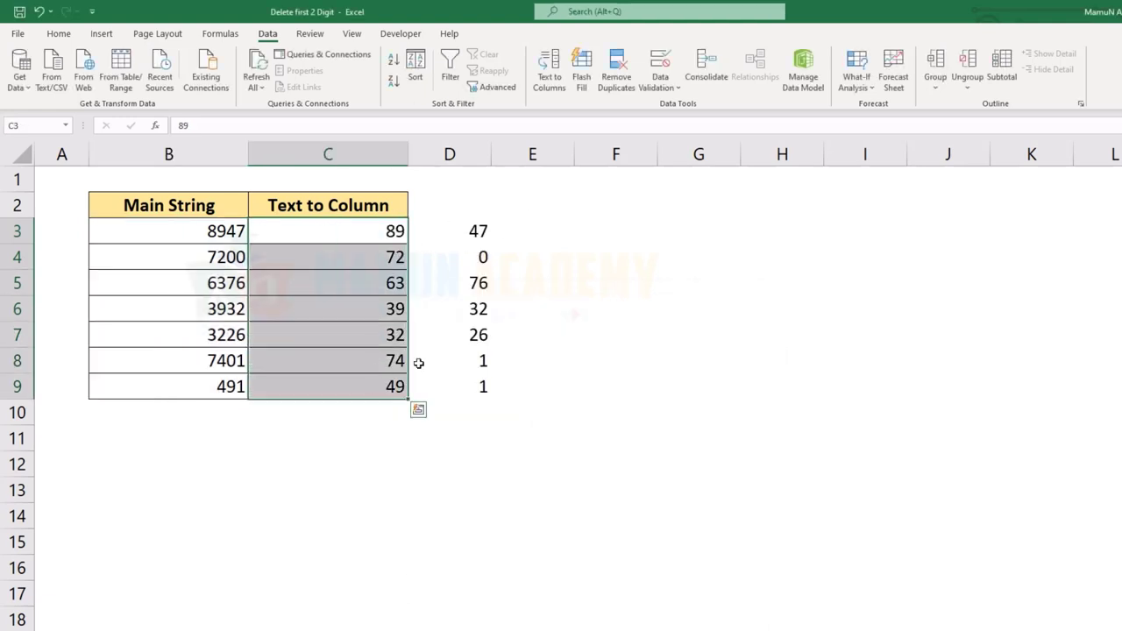
key(Delete)
mouse_move(481, 235)
mouse_down()
mouse_move(481, 399)
mouse_move(468, 386)
mouse_up()
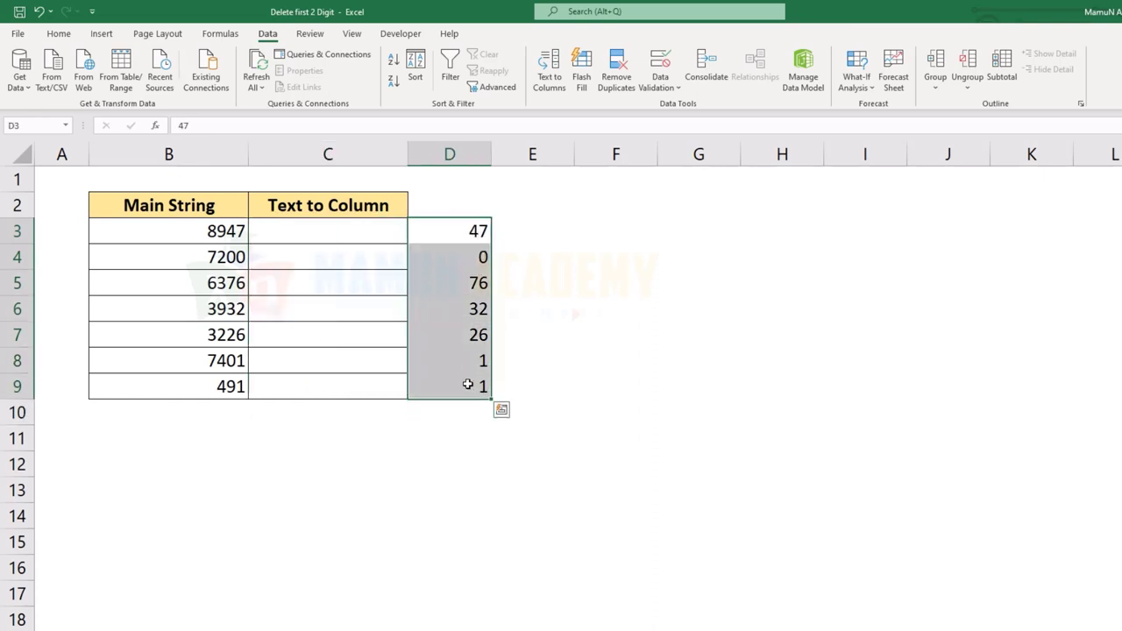
key(ctrl+c)
click(349, 228)
key(ctrl+v)
- Check the pasted values, clear the leftover remainders in column D, and go to Method 6
click(231, 233)
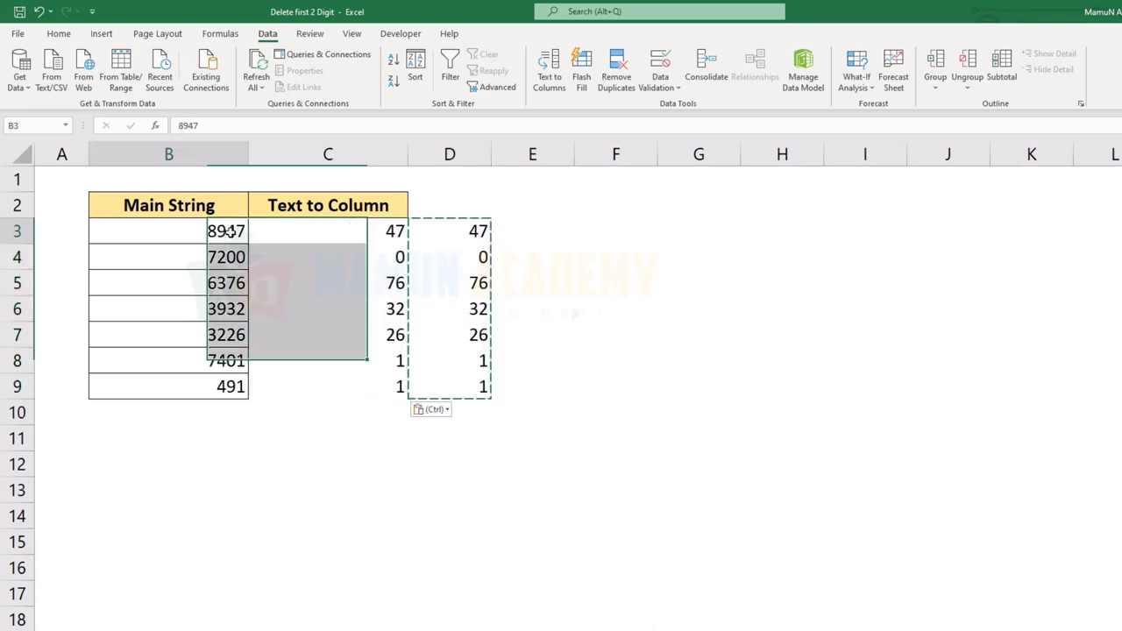
click(398, 256)
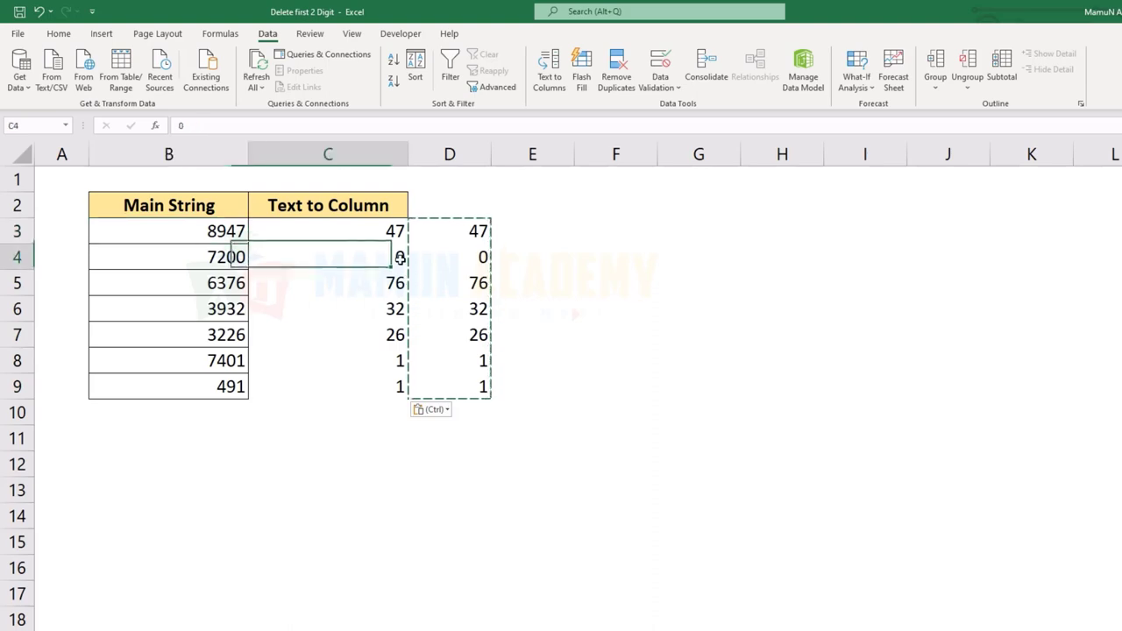
click(388, 289)
click(388, 300)
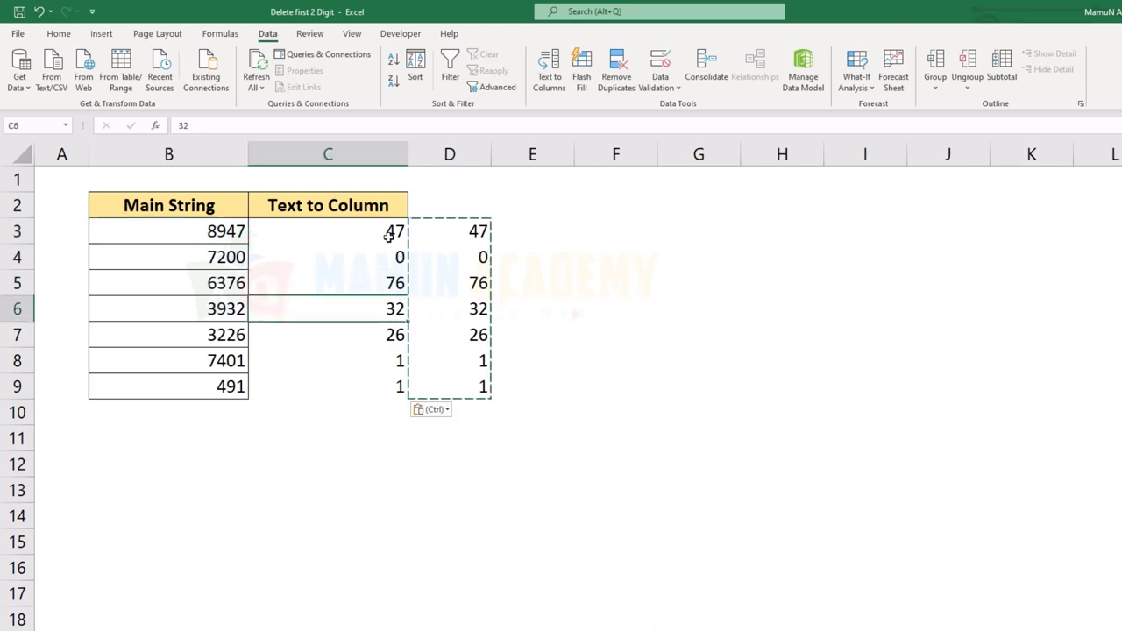
drag(441, 197, 471, 462)
key(Delete)
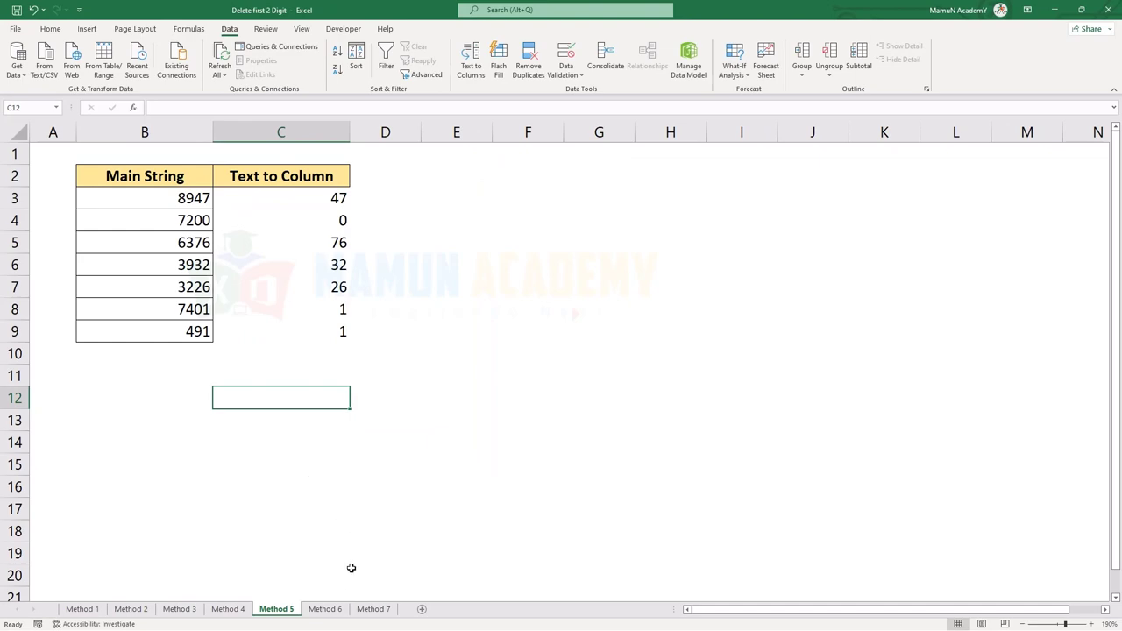
click(325, 608)
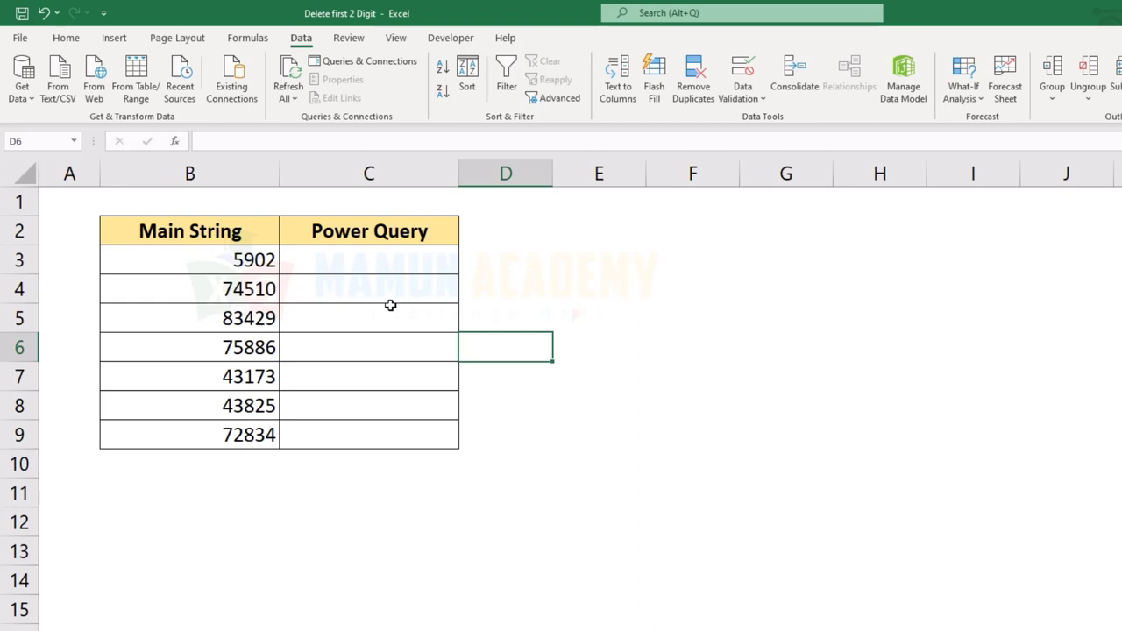
- Convert the Main String range B2:B9 into a table with headers using Ctrl+T
drag(228, 232, 236, 440)
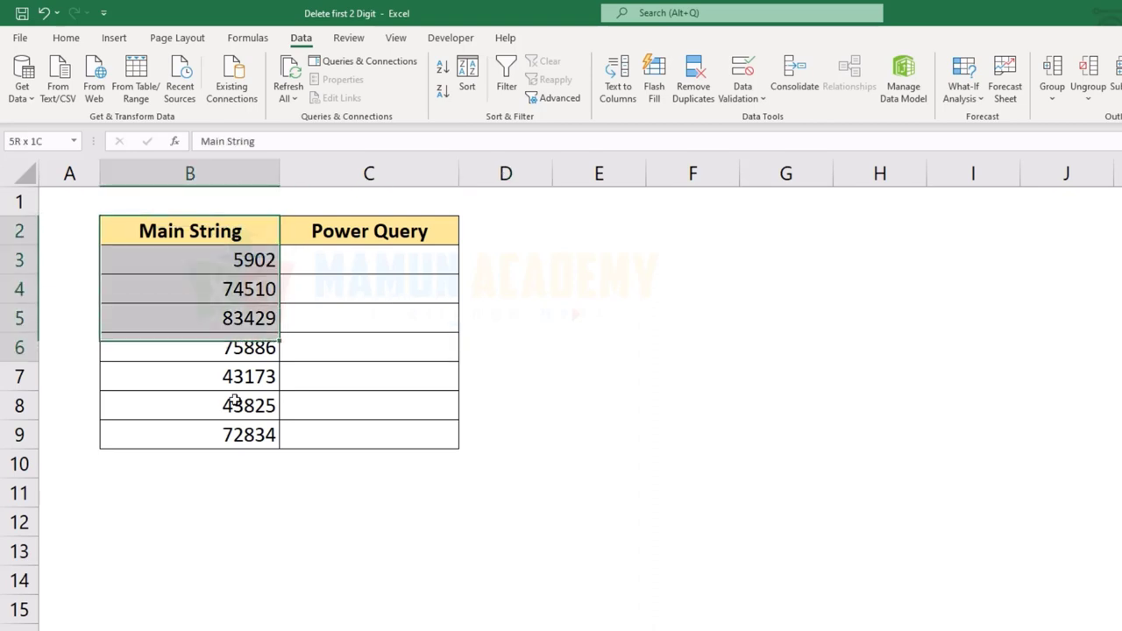
key(ctrl+t)
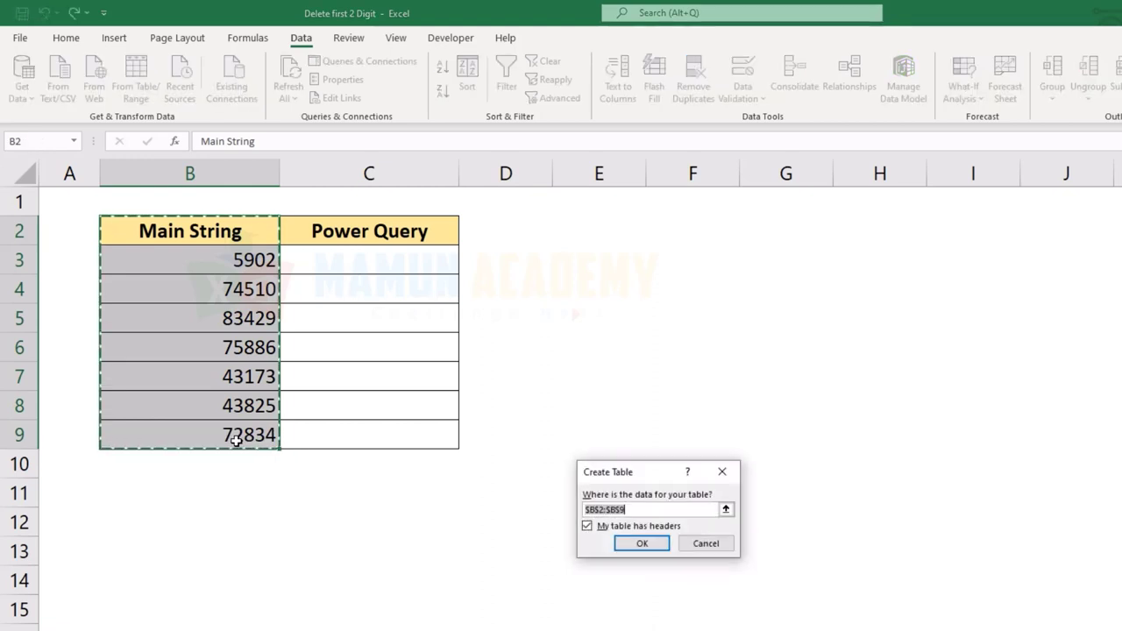
key(Return)
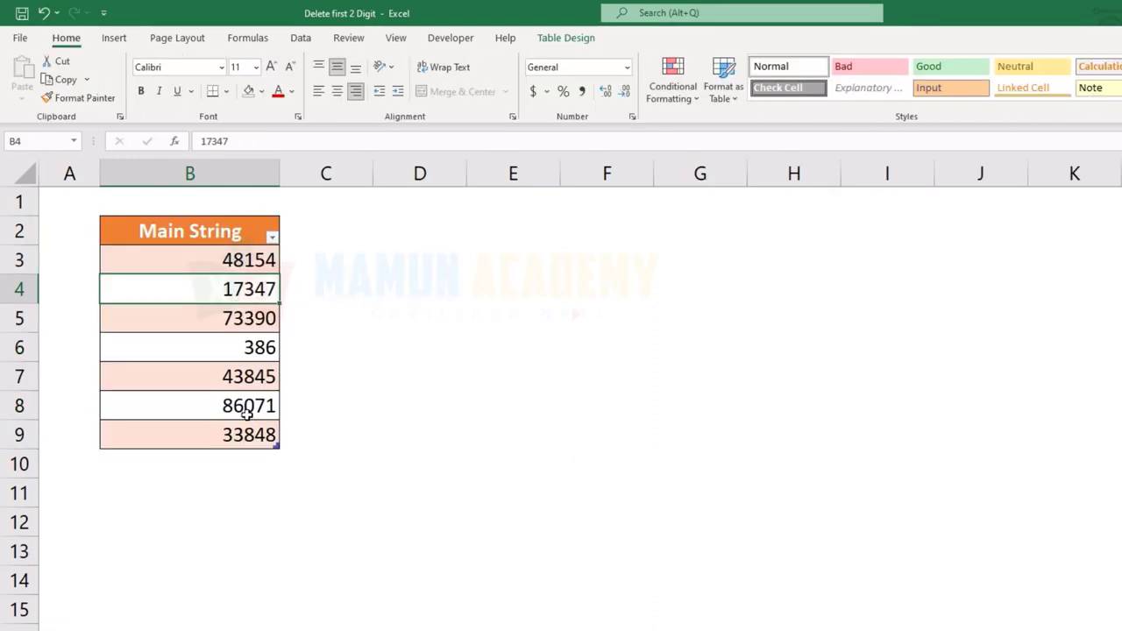
- Load the Main String table into Power Query as Table1 and select its Main String column for extraction
click(303, 40)
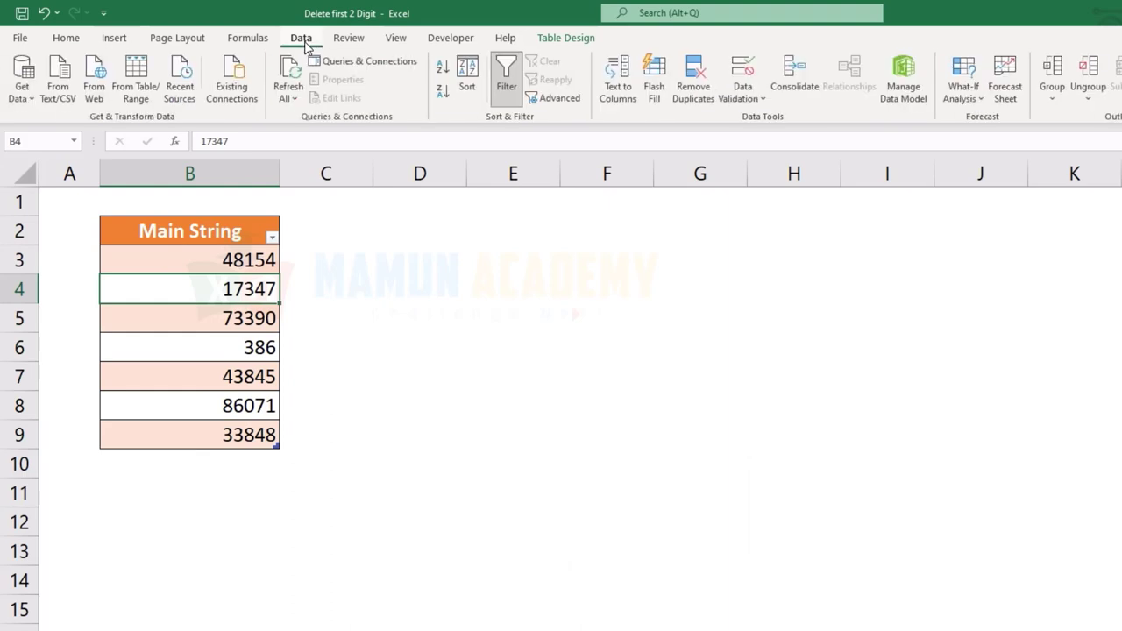
click(135, 77)
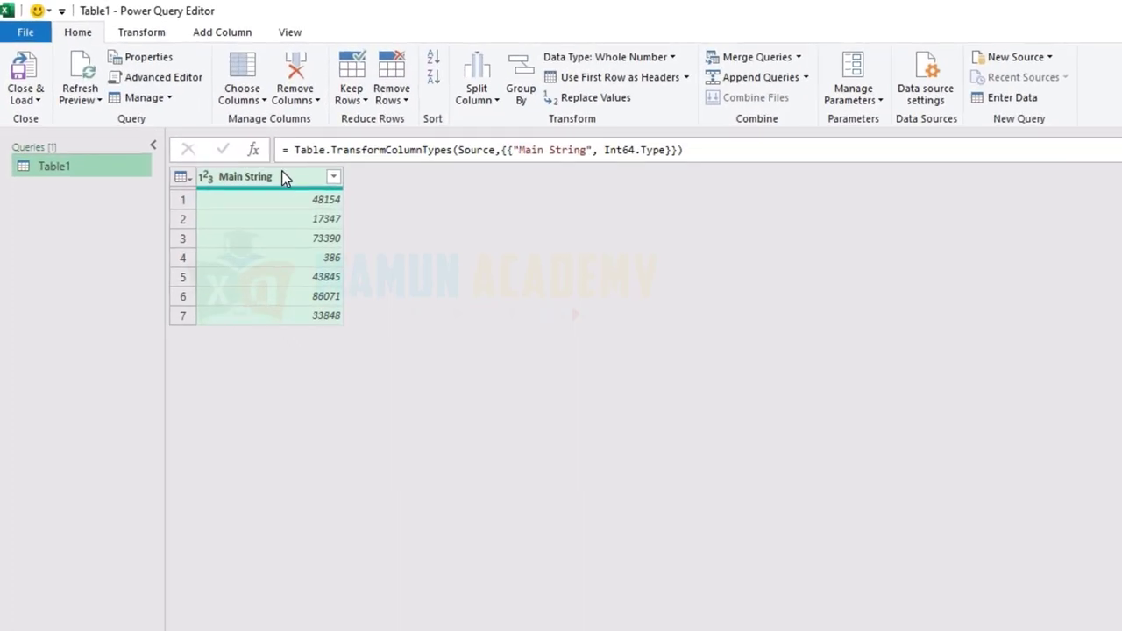
click(285, 177)
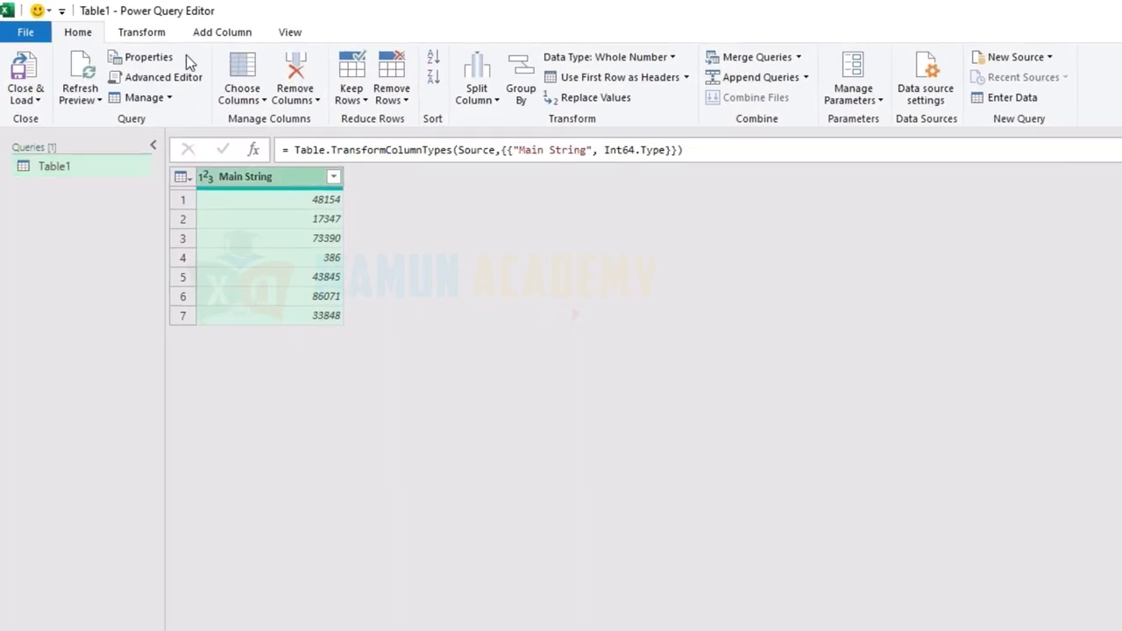
click(142, 32)
click(717, 77)
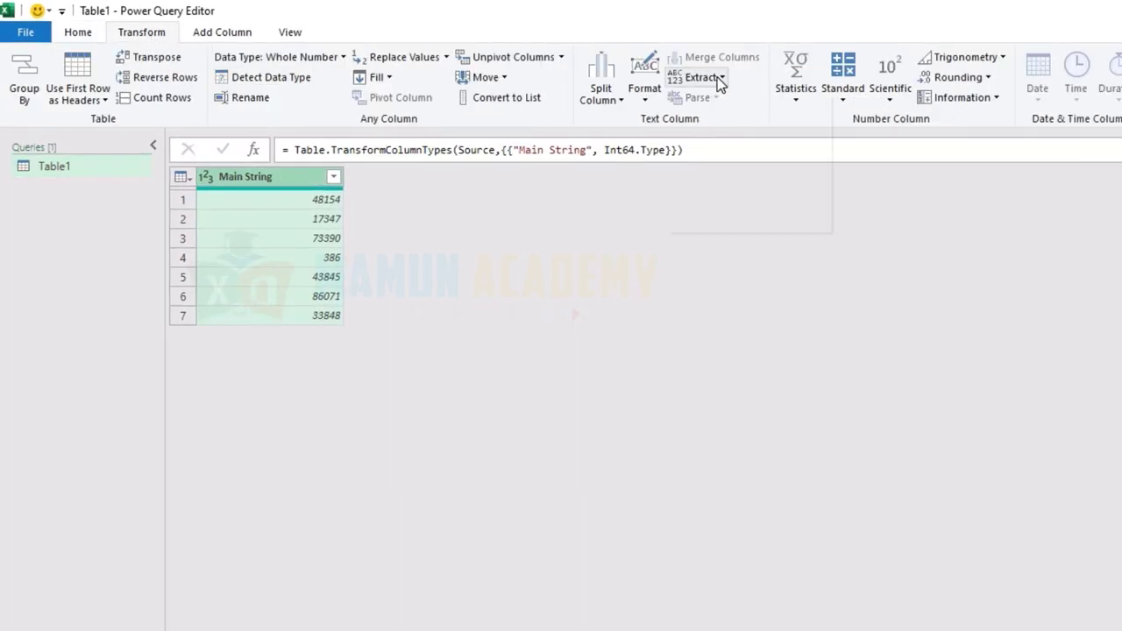
- Extract a character range from Main String with Starting Index 2 and Number of Characters 9999999
click(724, 162)
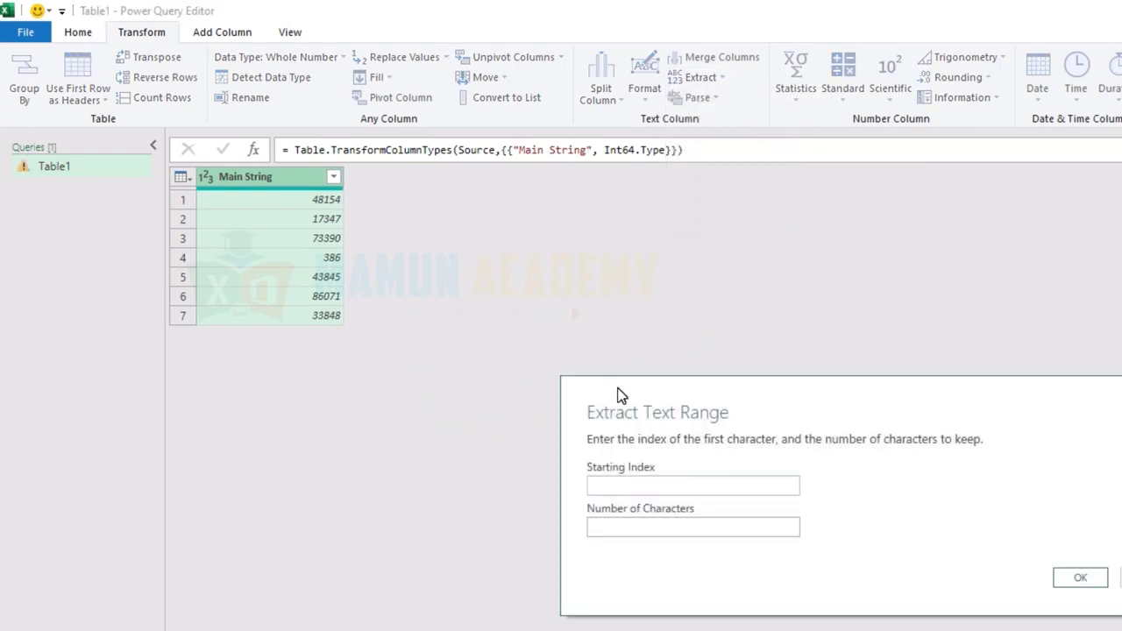
drag(619, 394, 450, 193)
click(450, 291)
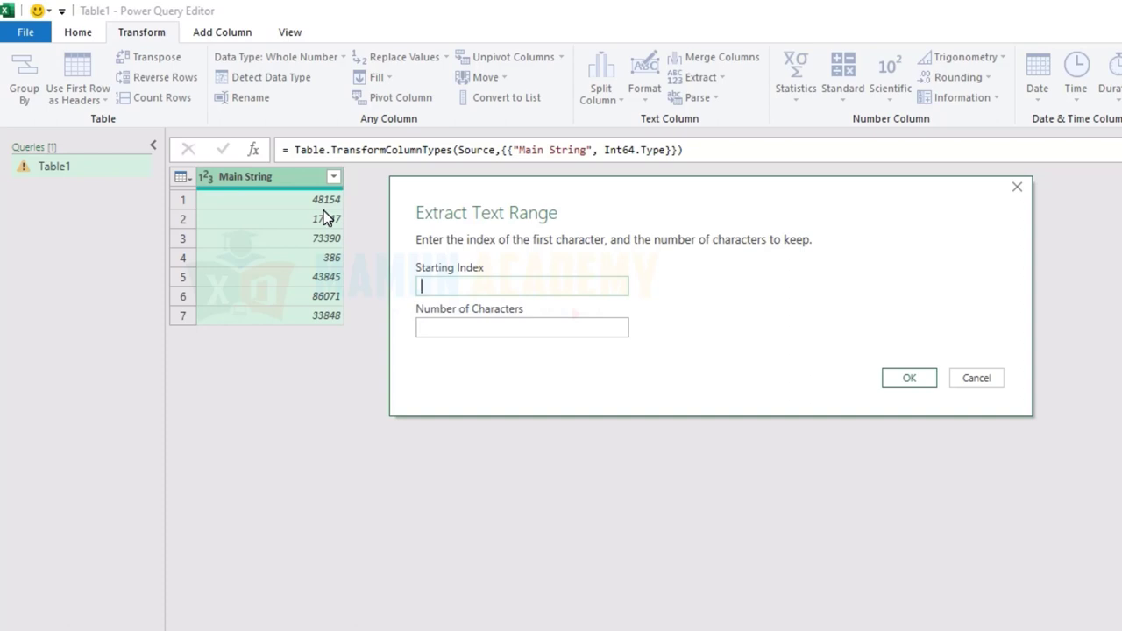
text(2)
click(442, 326)
text(9999999)
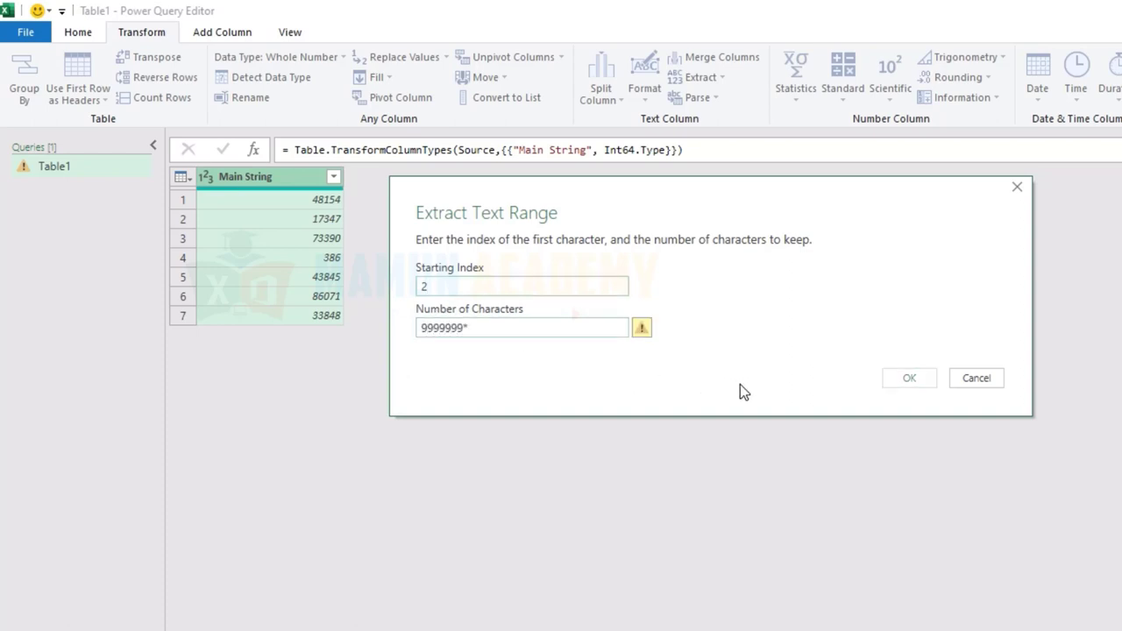
click(909, 378)
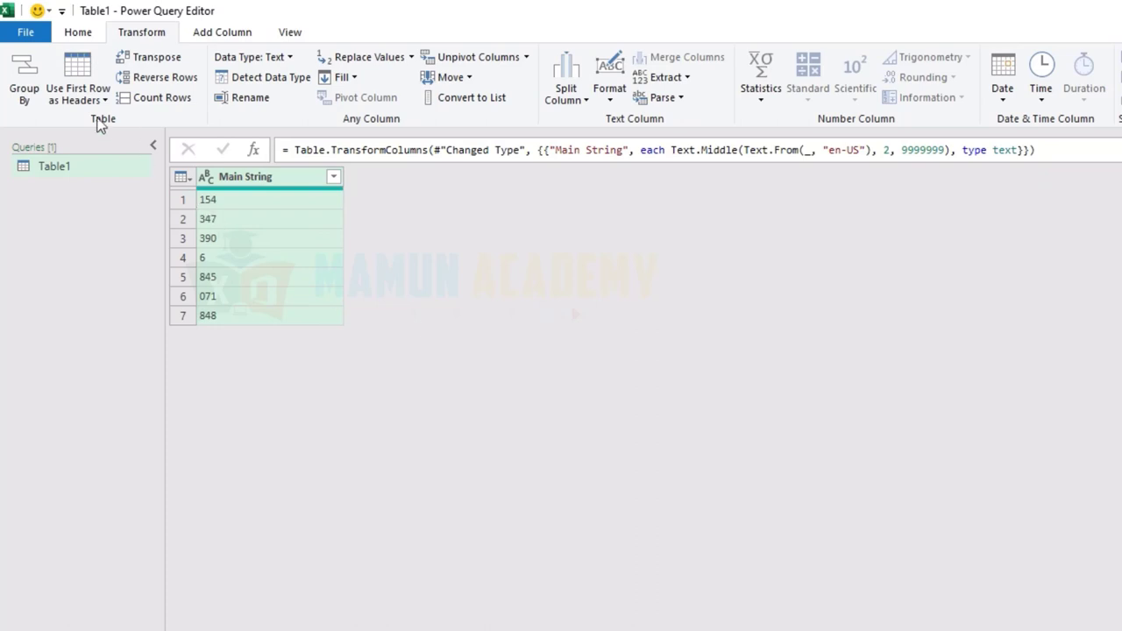
- Load the query results into the existing worksheet starting at cell D2
click(77, 31)
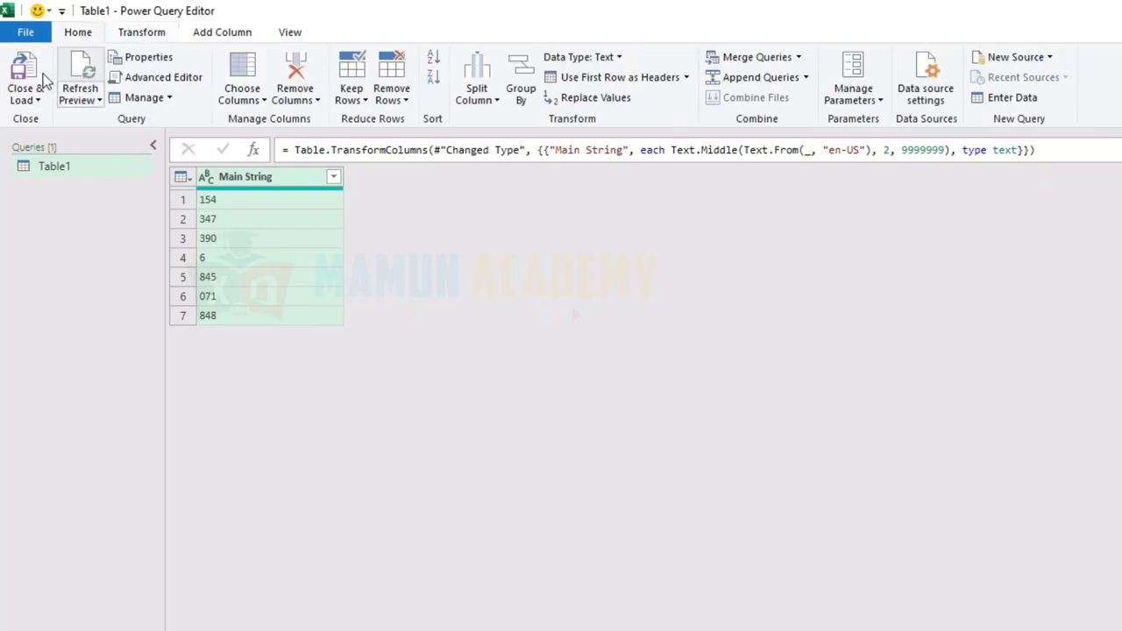
click(24, 93)
click(66, 119)
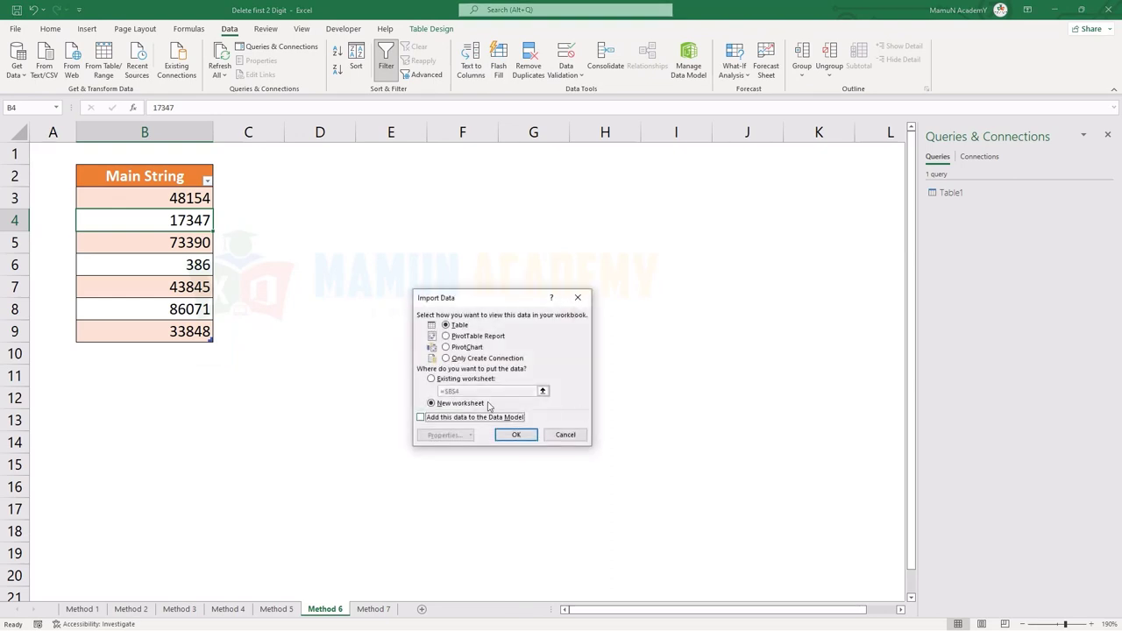
click(464, 379)
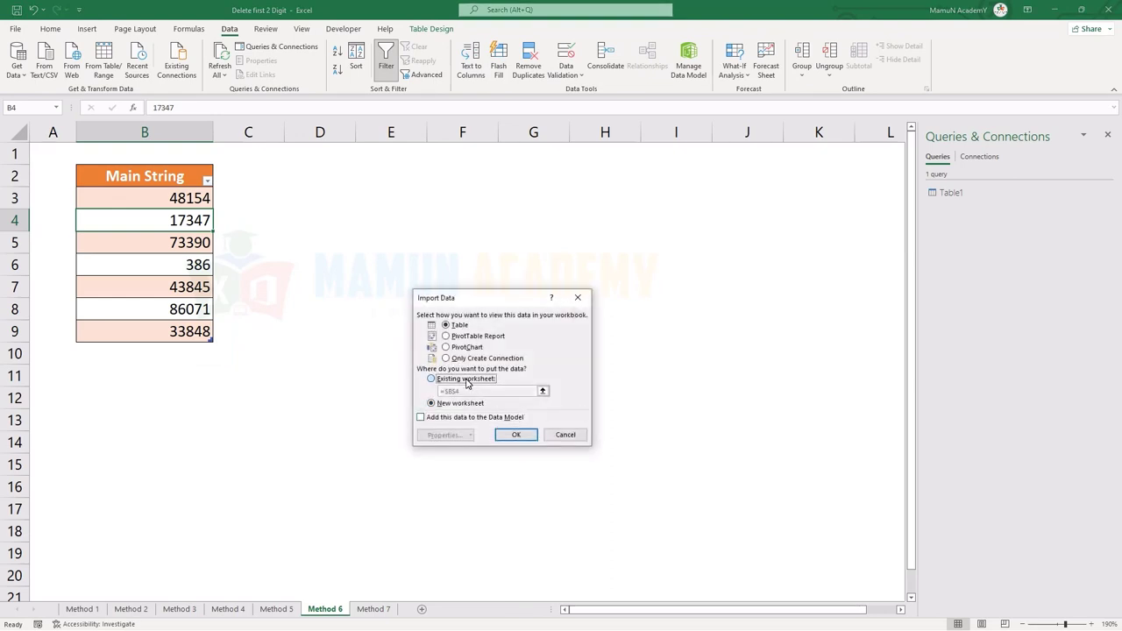
click(335, 176)
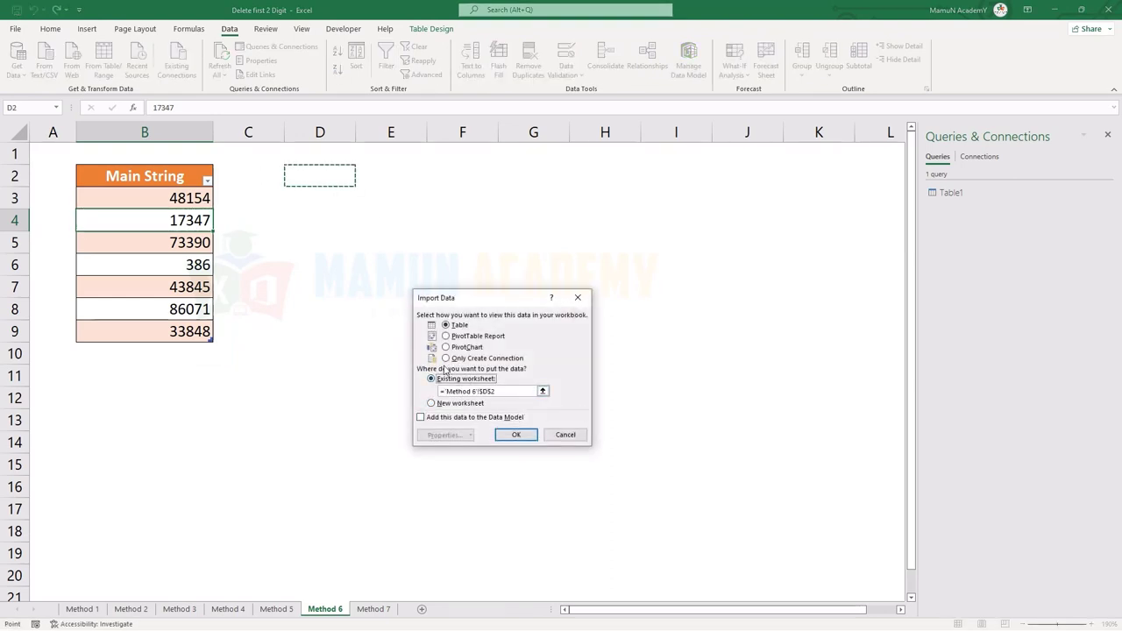
click(520, 436)
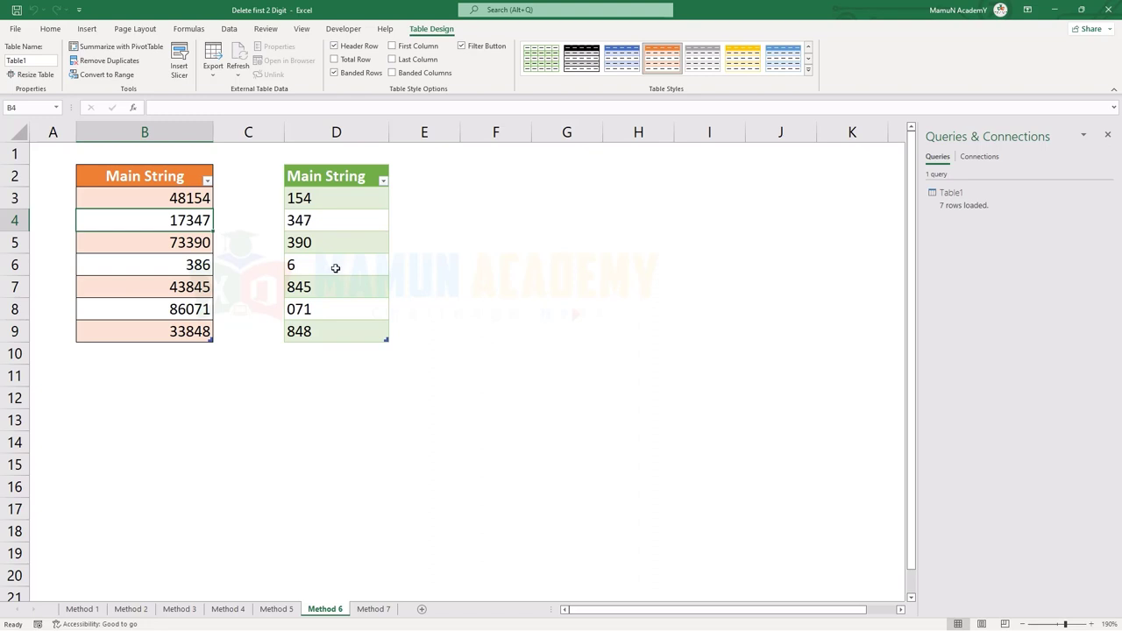
- Change B3 to 89491 and refresh the query output table so D3 shows 491
click(178, 198)
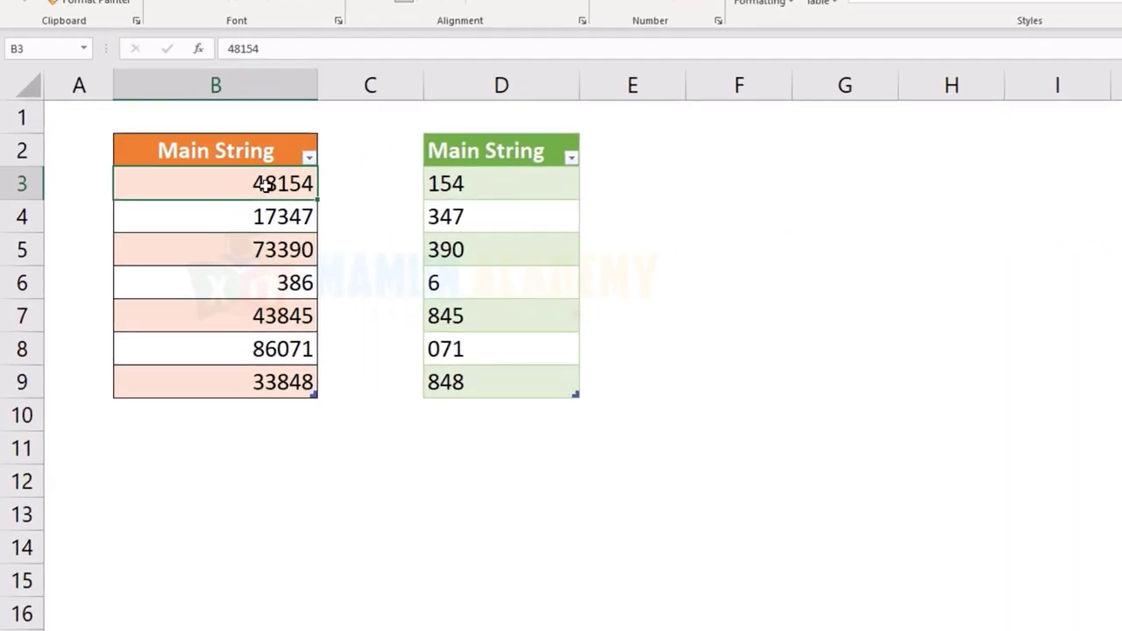
text(89491)
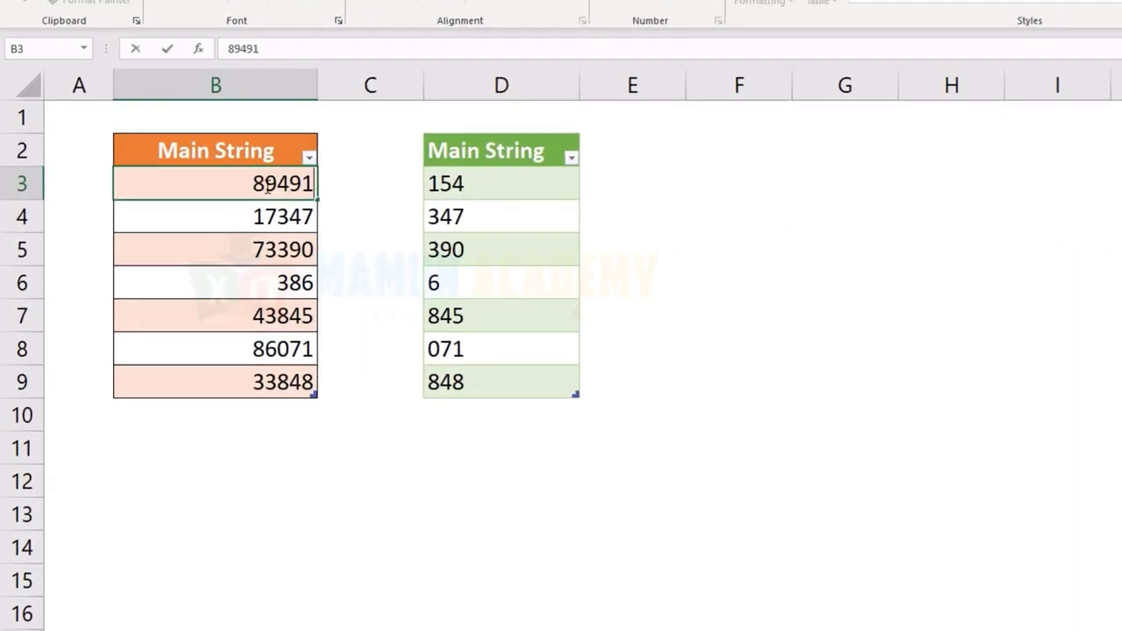
key(Return)
right_click(479, 183)
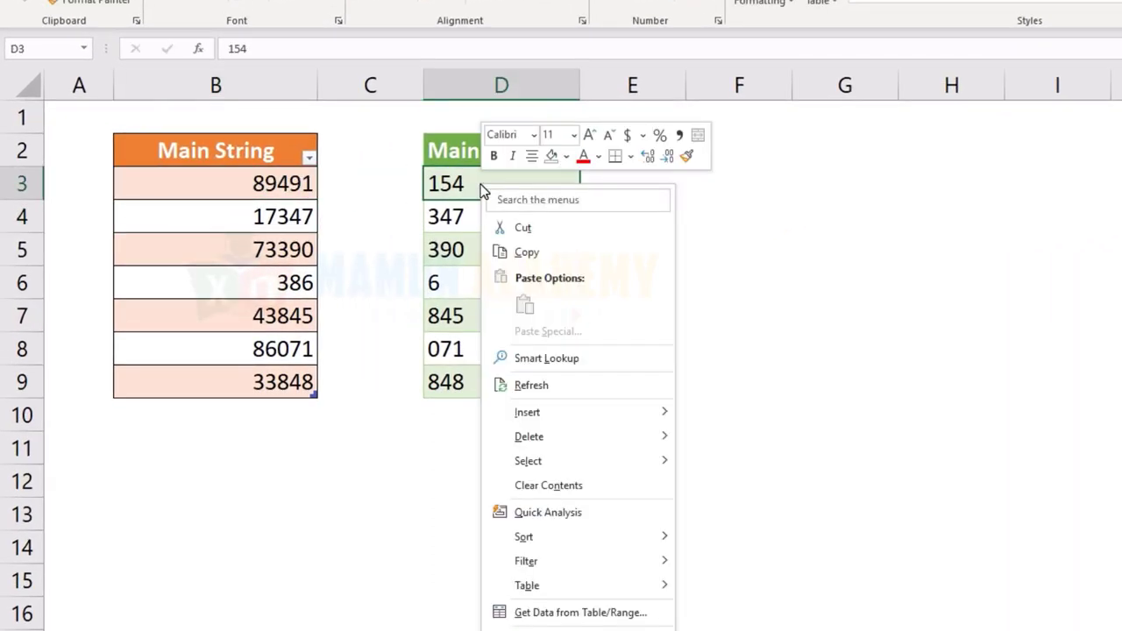
click(536, 380)
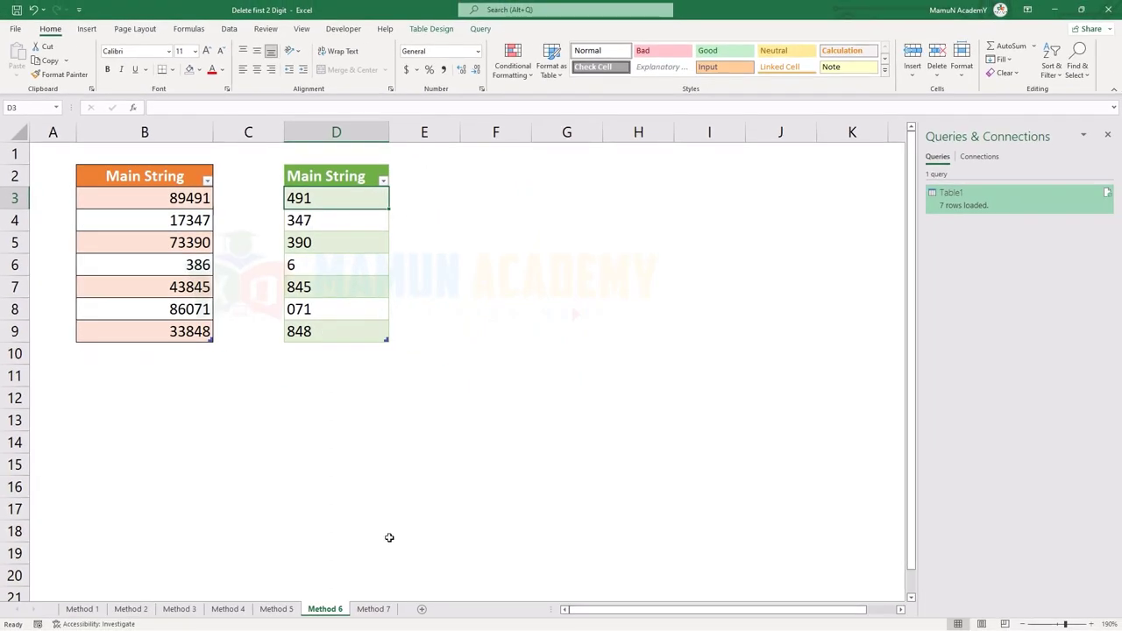
- On the Method 7 sheet, clear the old results in column C
click(374, 608)
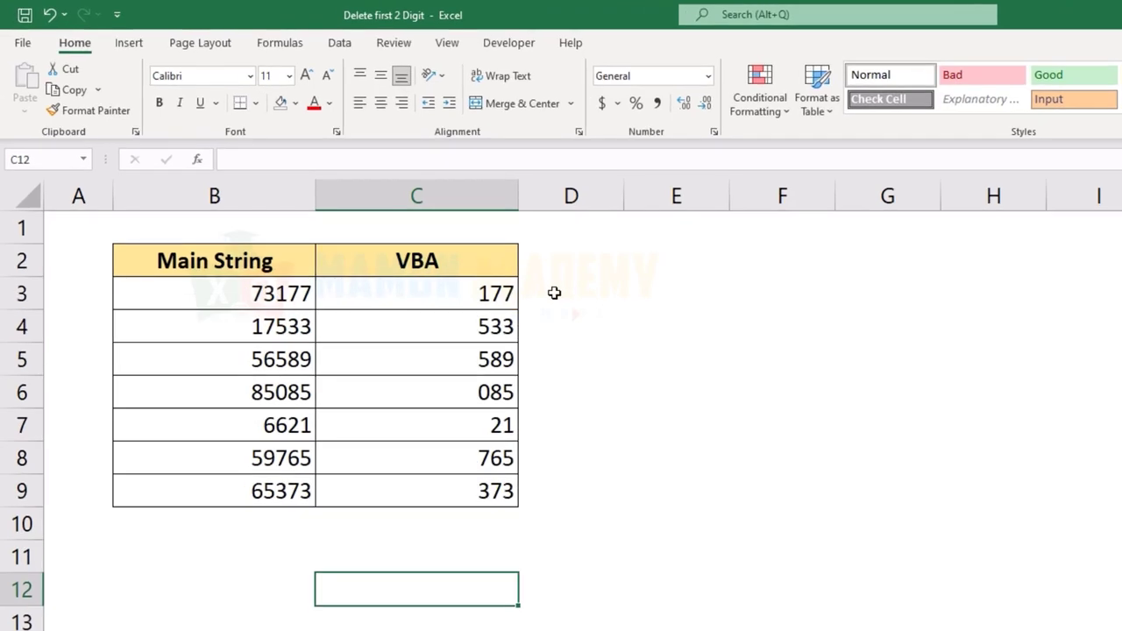
drag(373, 198, 342, 301)
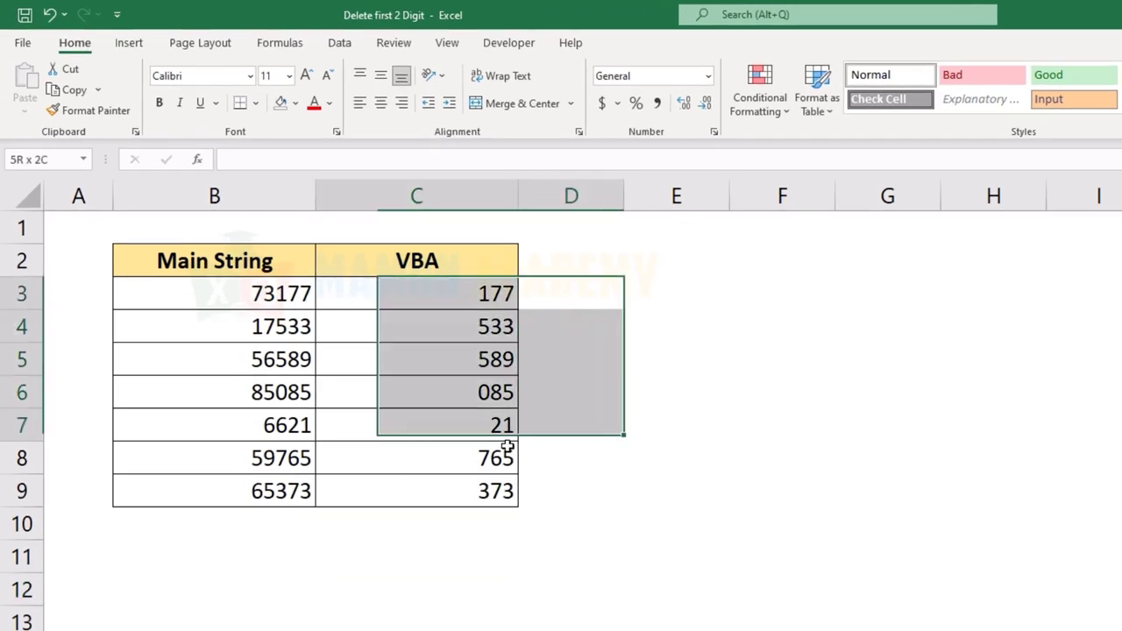
mouse_move(507, 448)
mouse_down()
mouse_move(473, 580)
mouse_move(491, 566)
mouse_up()
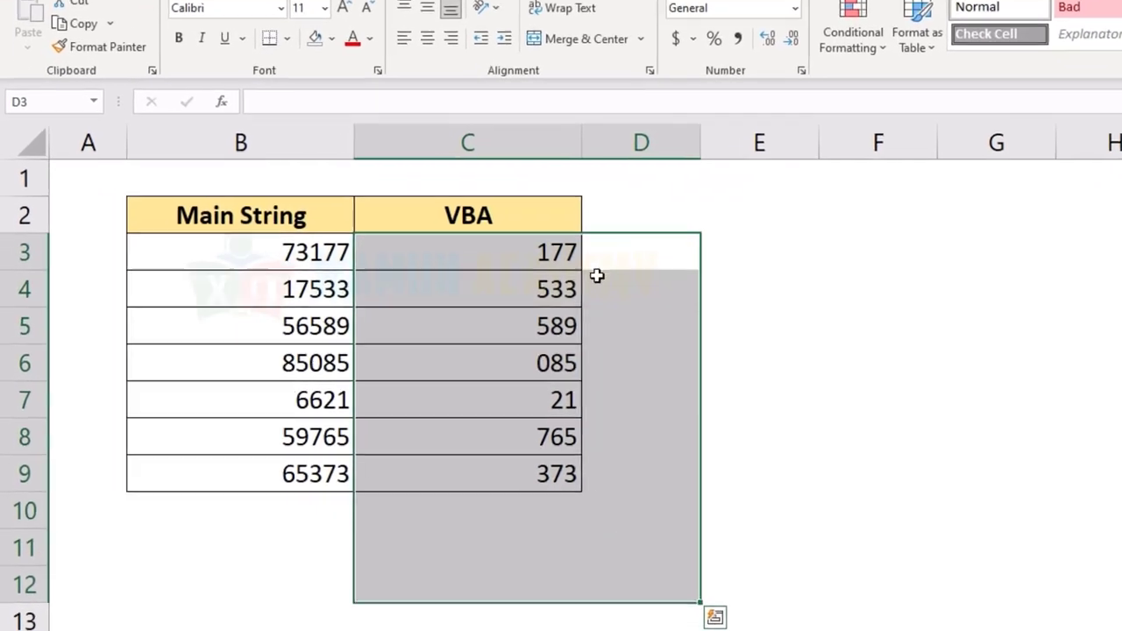
key(Delete)
- Enter =removeFirstC(B3,2) in C3 and fill it down to C9
click(565, 238)
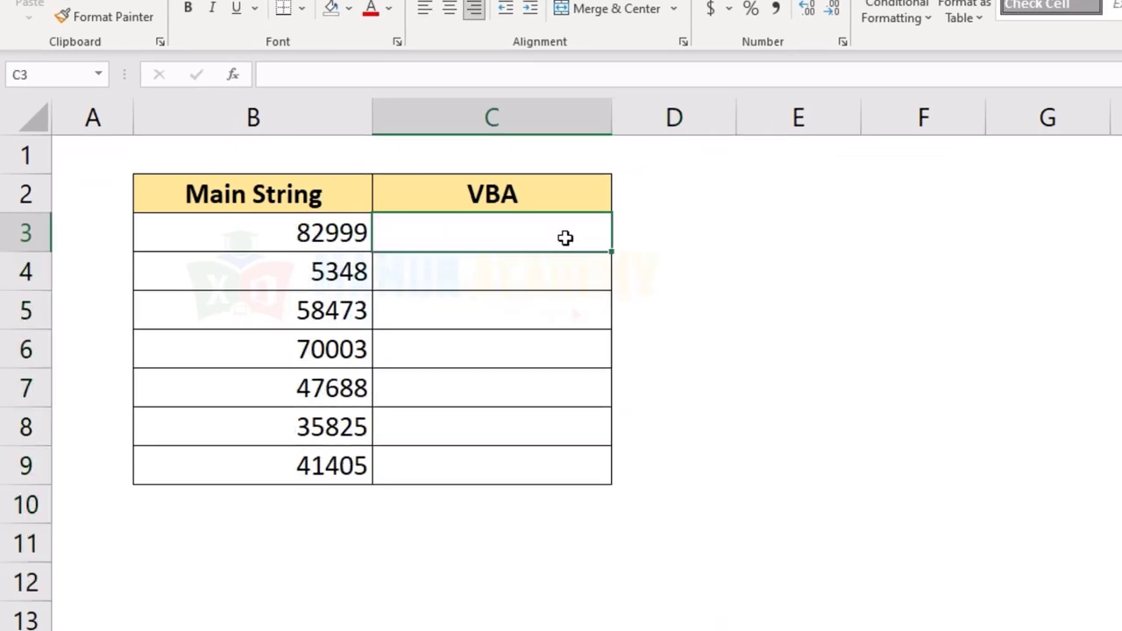
text(=re)
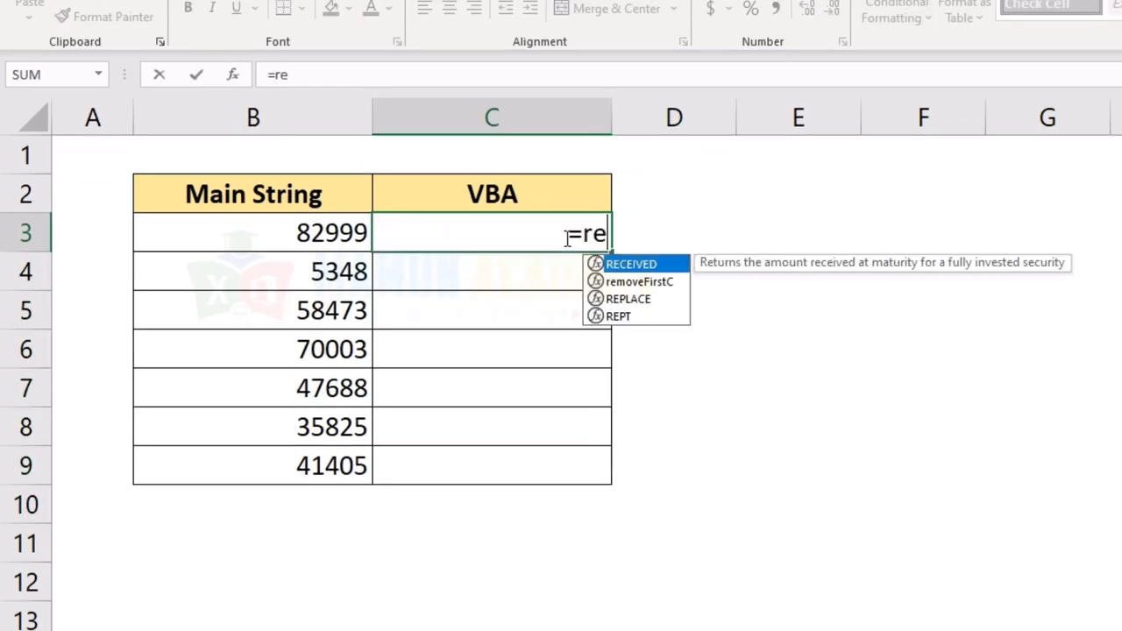
text(m)
key(Tab)
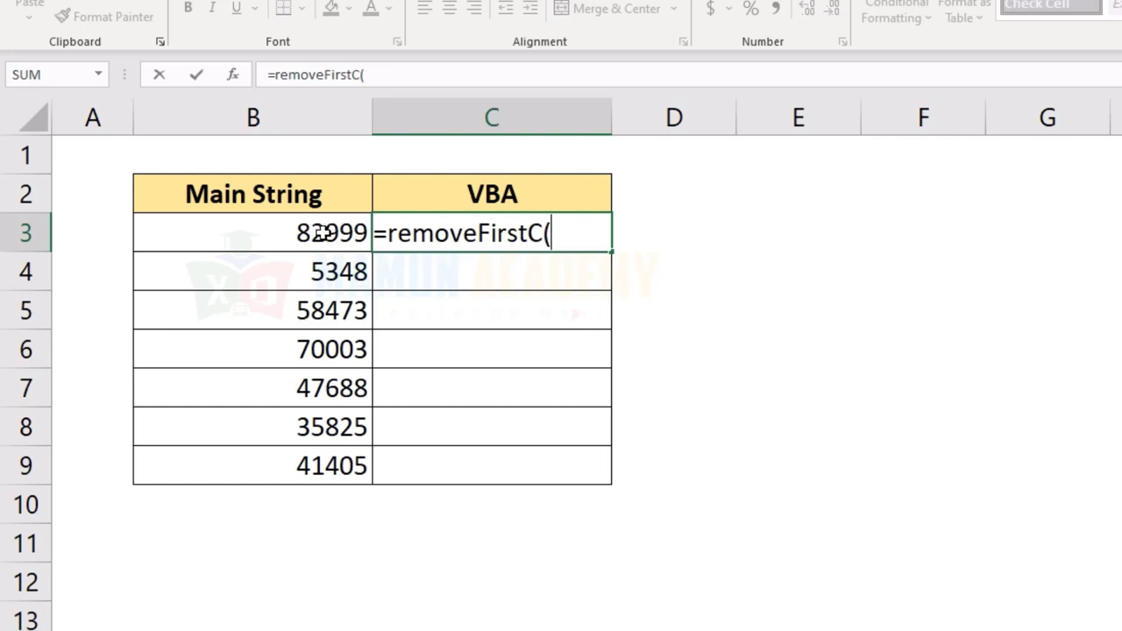
click(323, 233)
text(,)
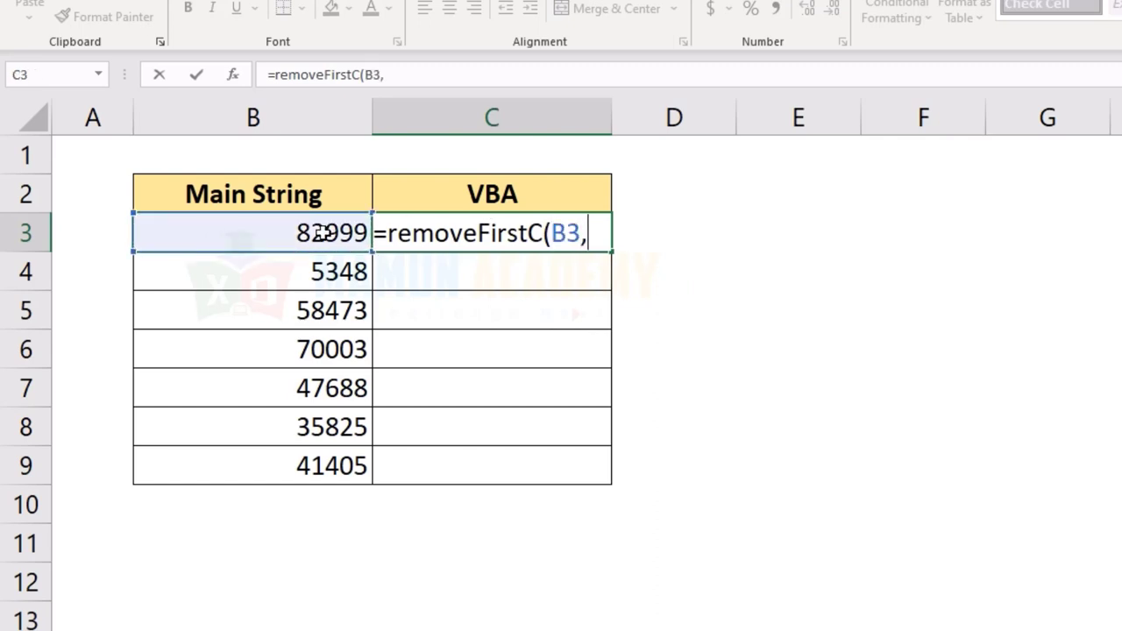
text(2)
text())
key(Return)
key(Up)
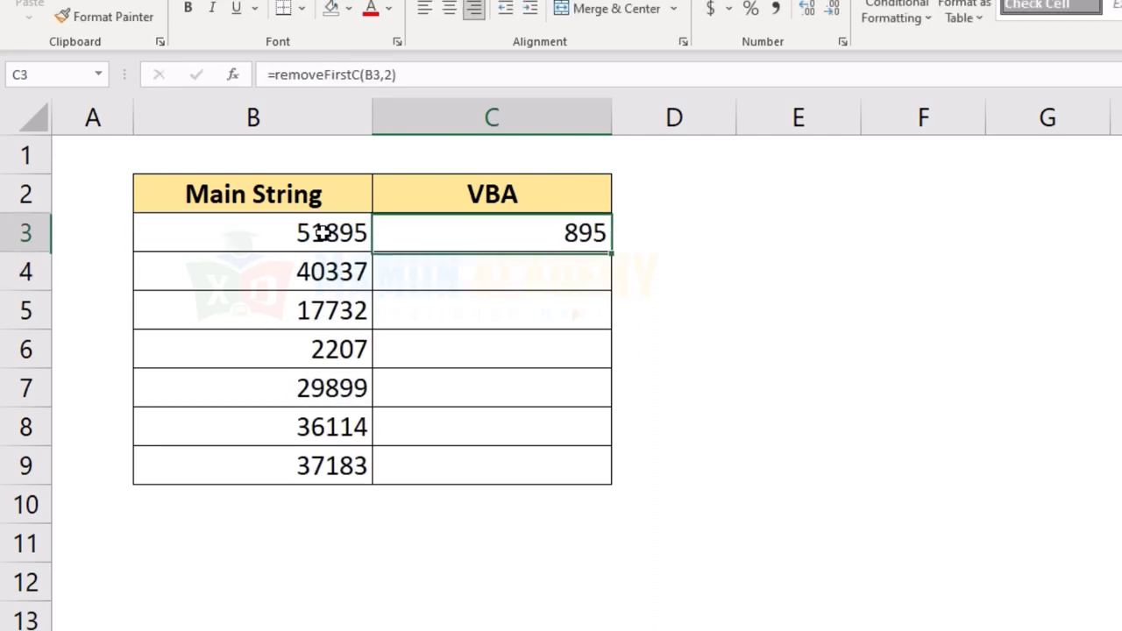
drag(611, 253, 582, 483)
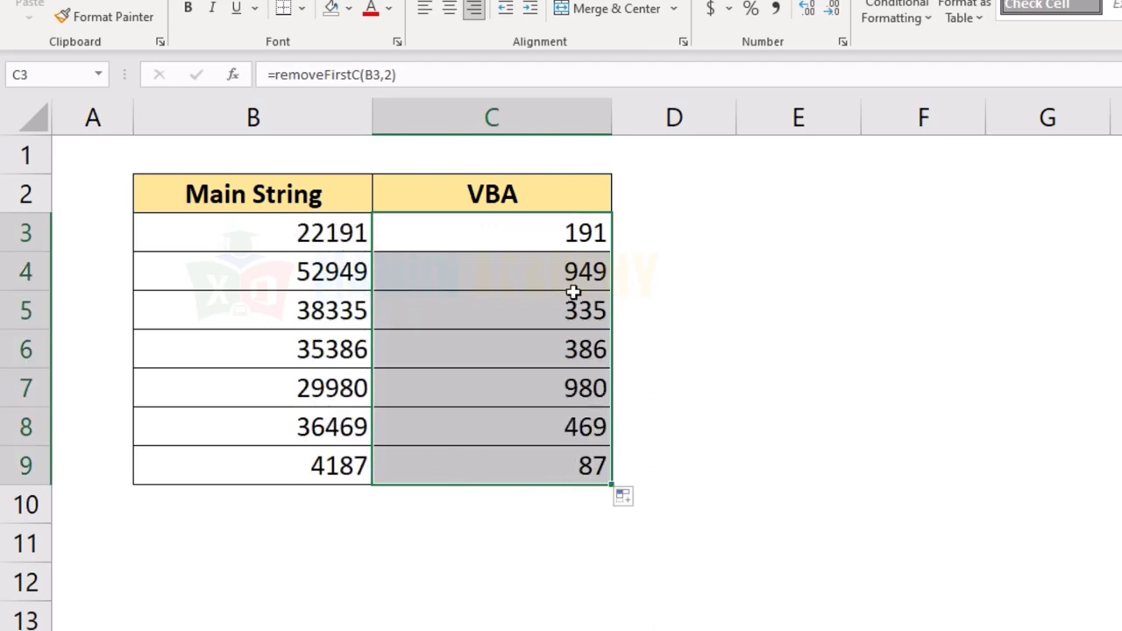
- Open and dismiss the Go To list and the cell options menu at E5
click(723, 378)
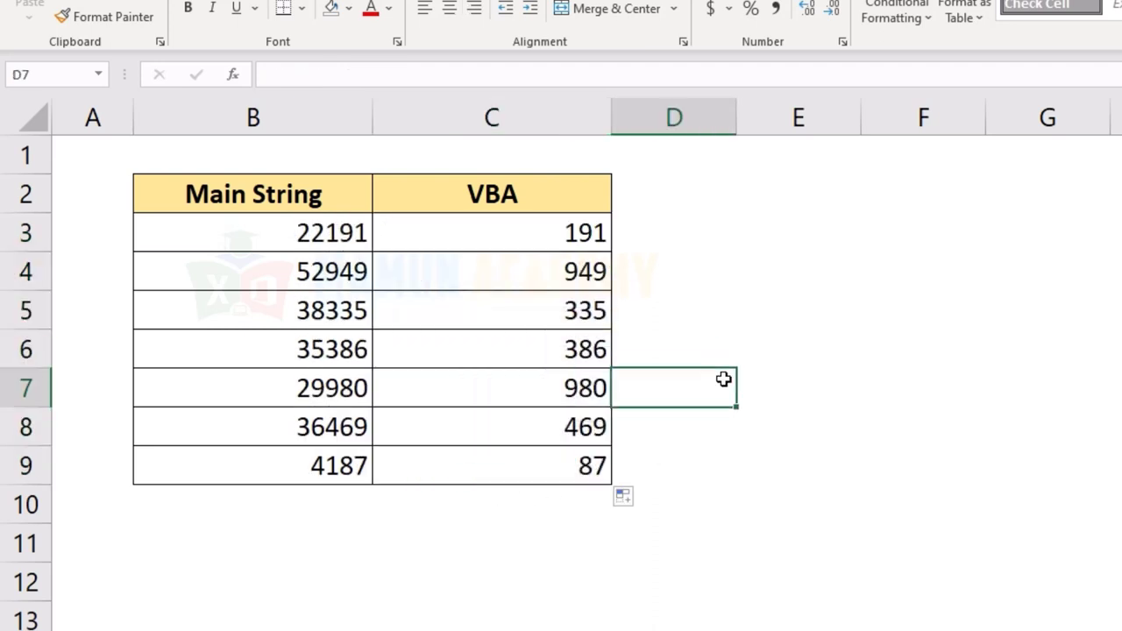
key(F5)
key(Escape)
key(F5)
key(Escape)
right_click(834, 321)
key(Escape)
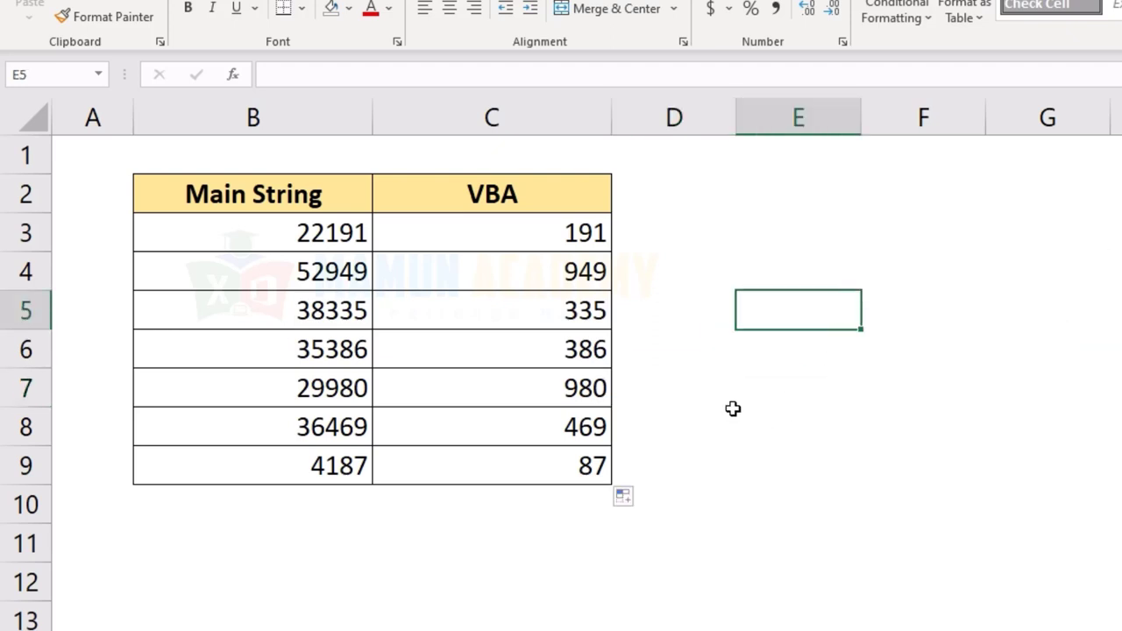
- Re-enter B3's RANDBETWEEN formula and press F9 to regenerate the Main String numbers
double_click(302, 243)
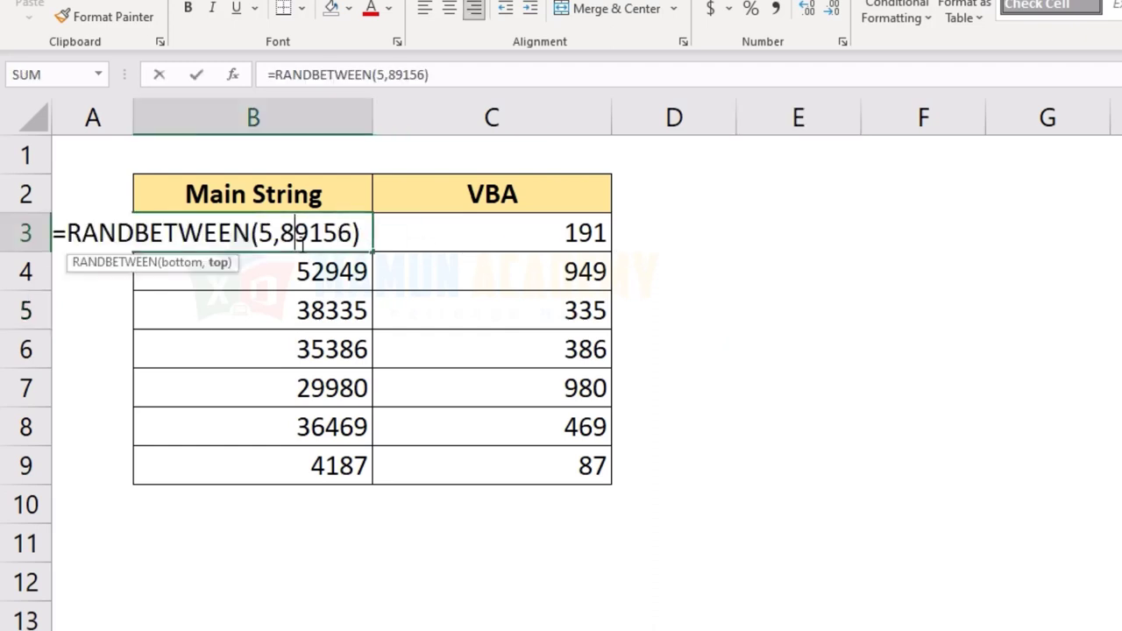
key(Return)
click(863, 417)
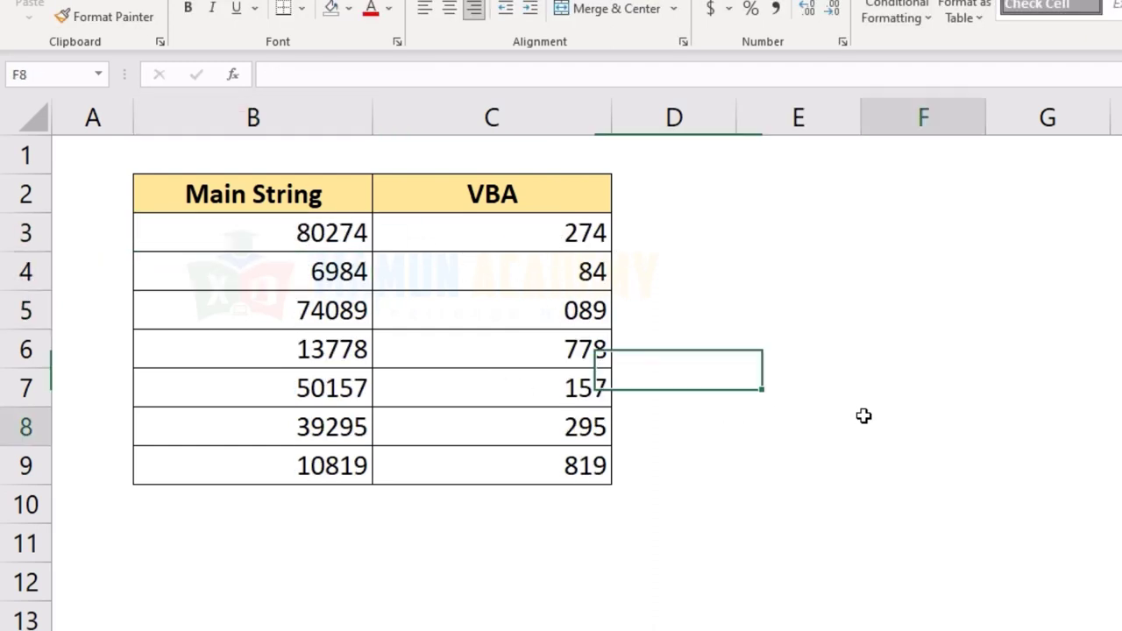
key(F9)
key(F9)
key(F9)
key(F9)
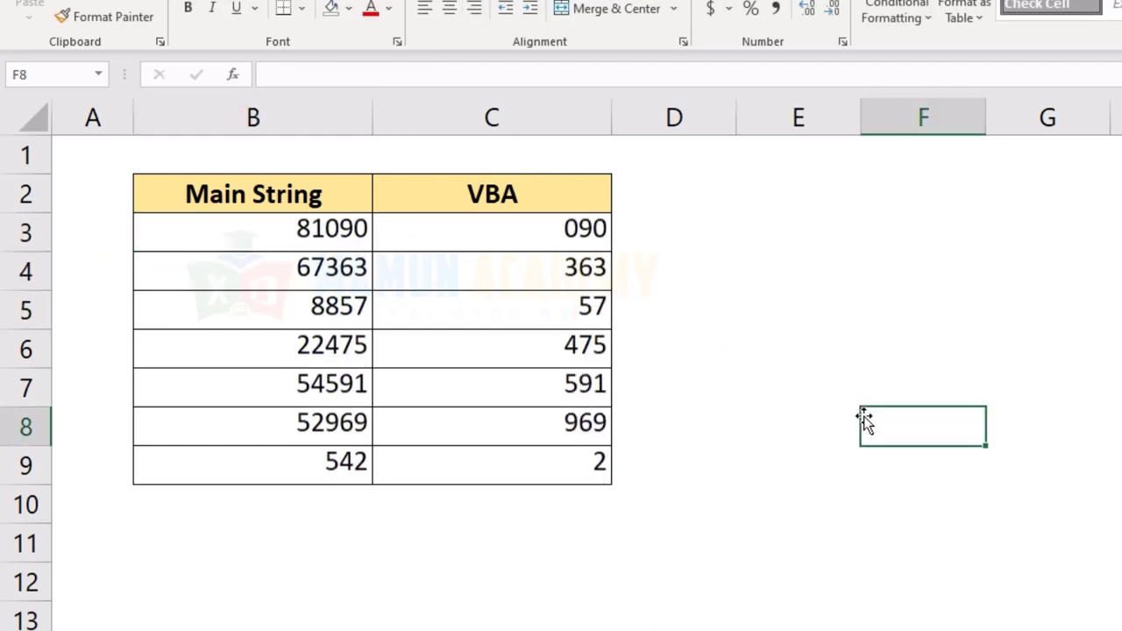
key(F9)
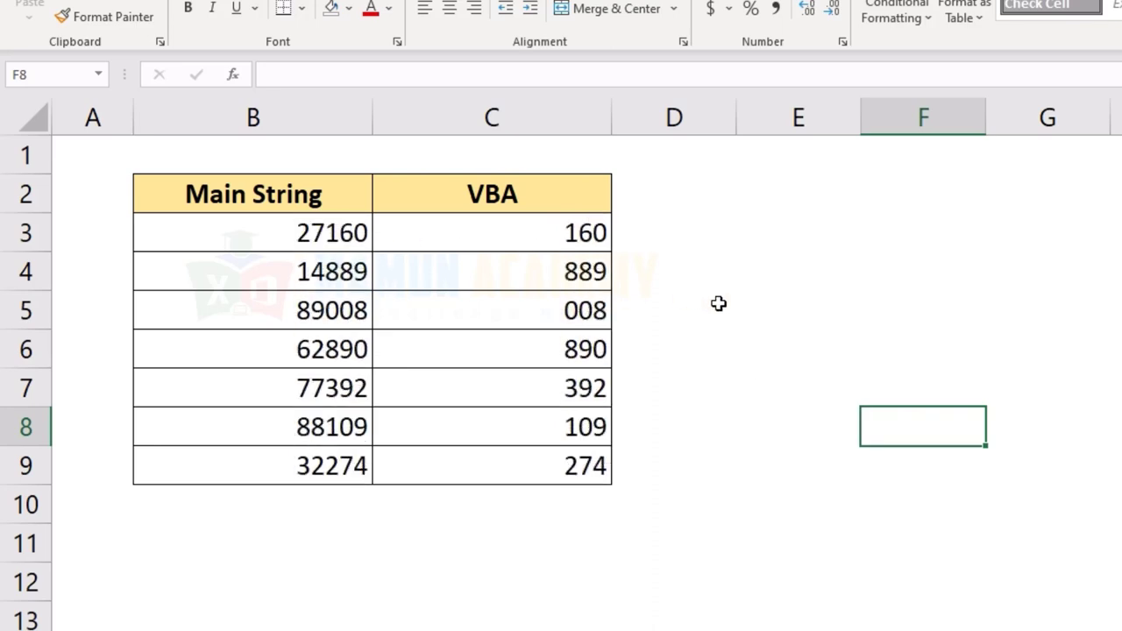
click(771, 276)
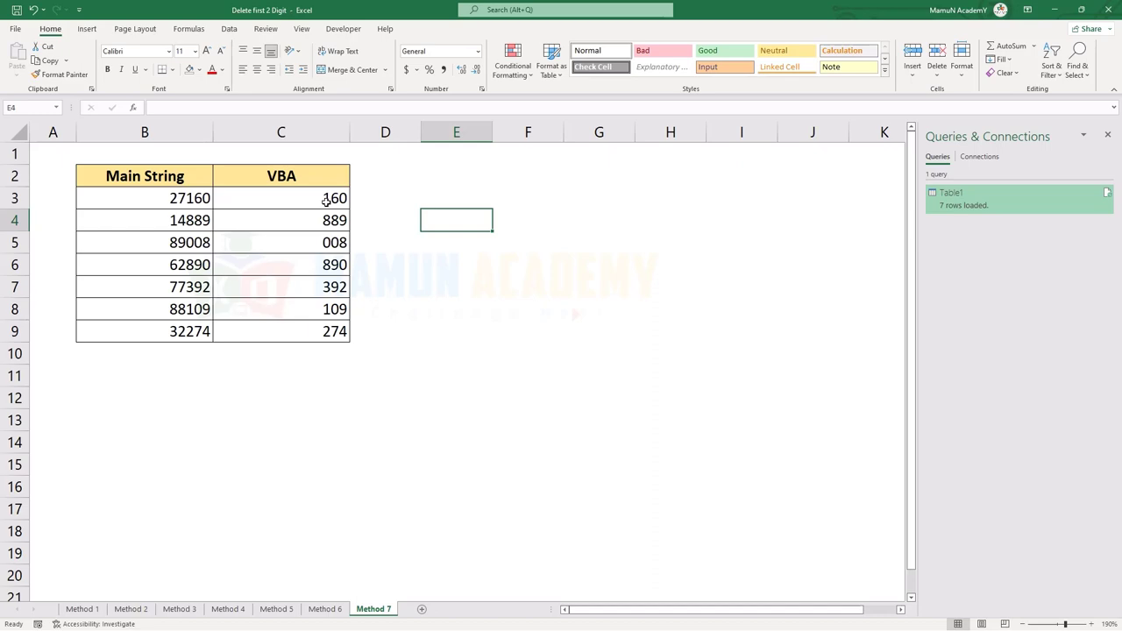
click(326, 201)
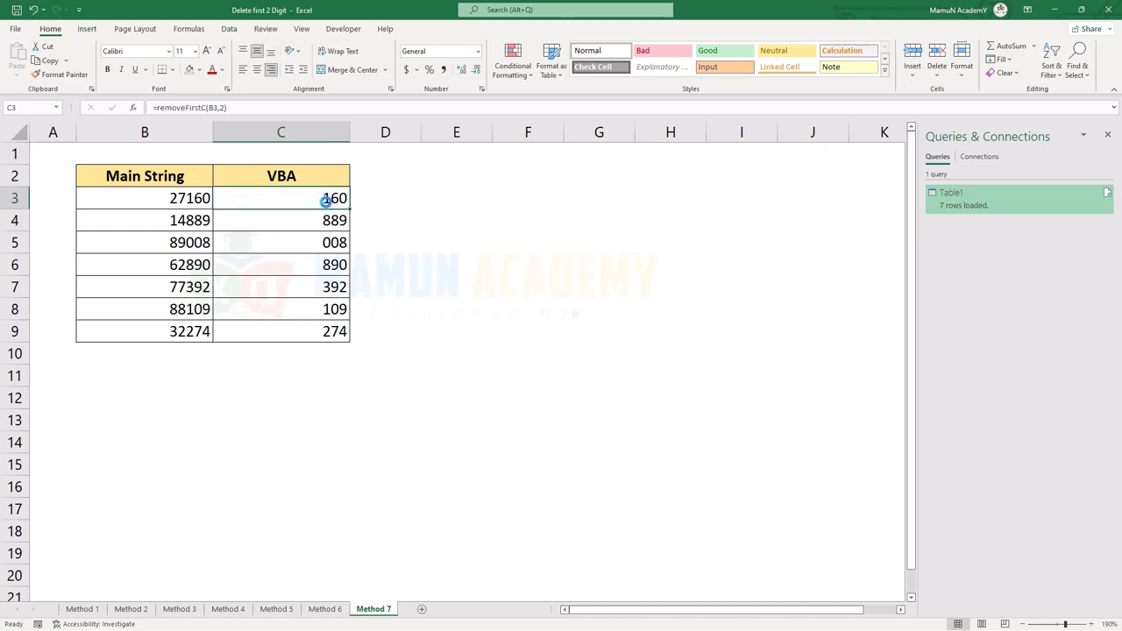
- View the removeFirstC function code in Module1 with Alt+F11, then close the VBA editor
key(alt+F11)
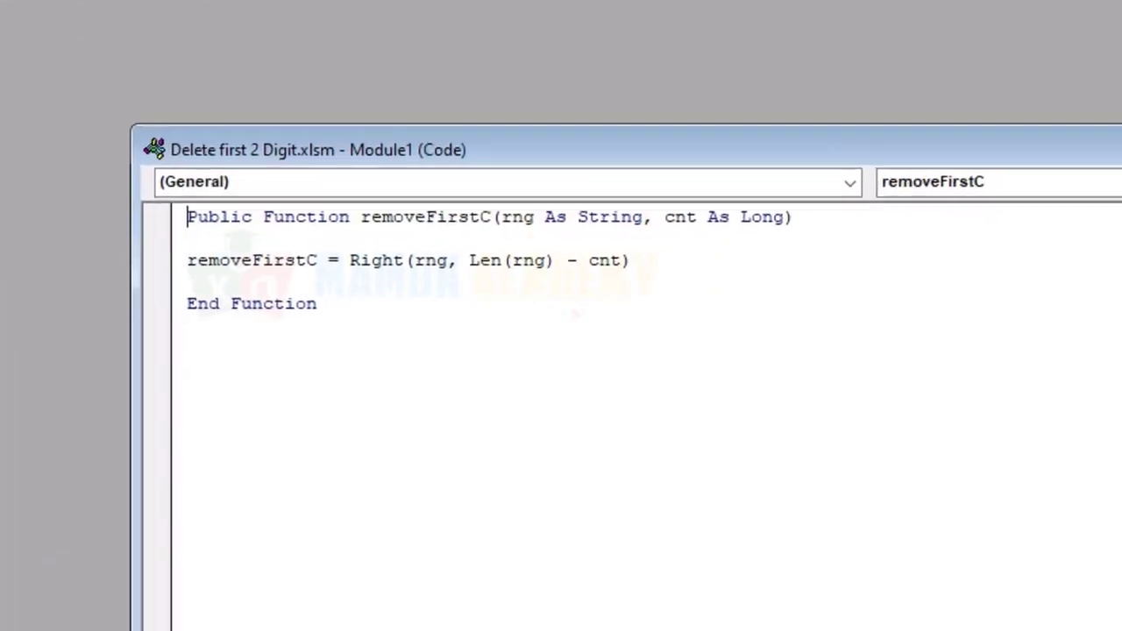
drag(360, 502, 276, 453)
click(539, 303)
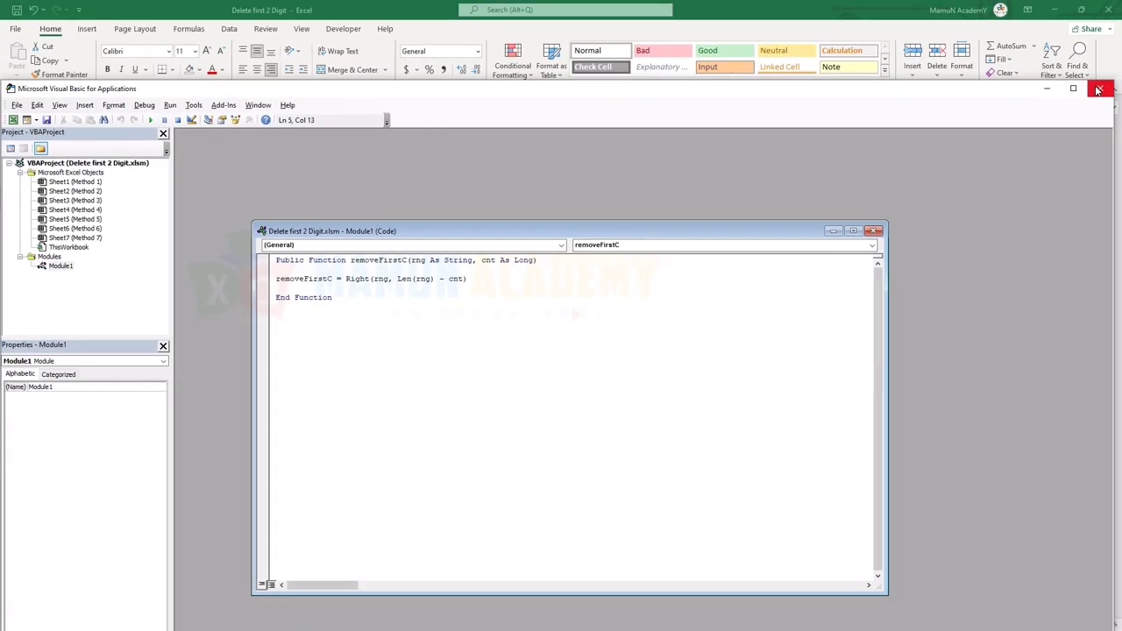
click(1096, 88)
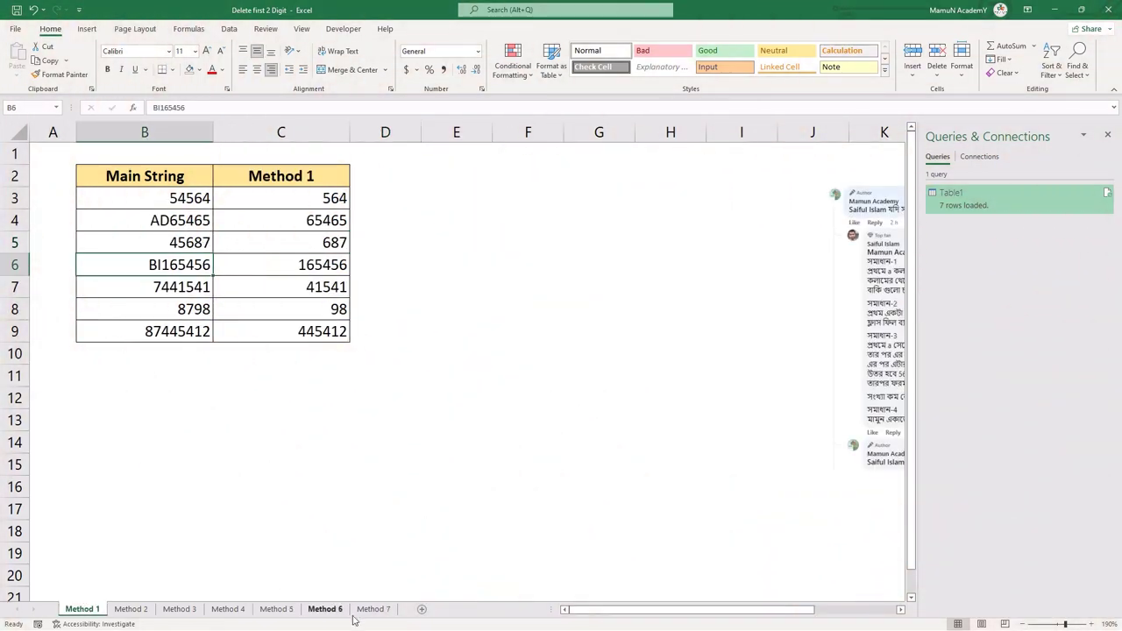
click(371, 609)
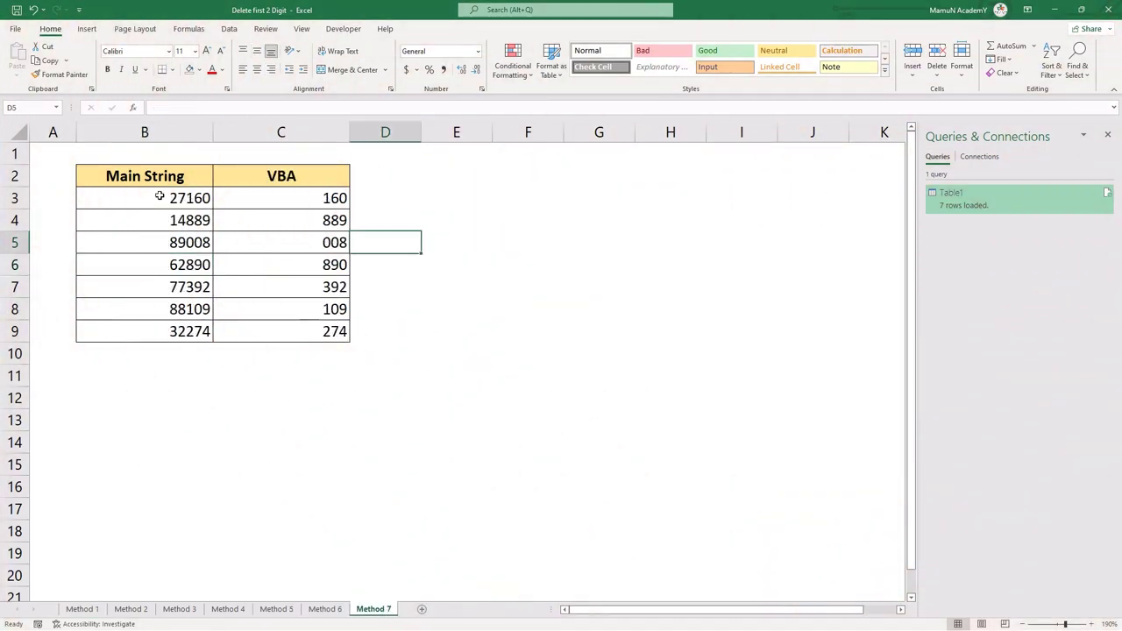
drag(177, 198, 181, 331)
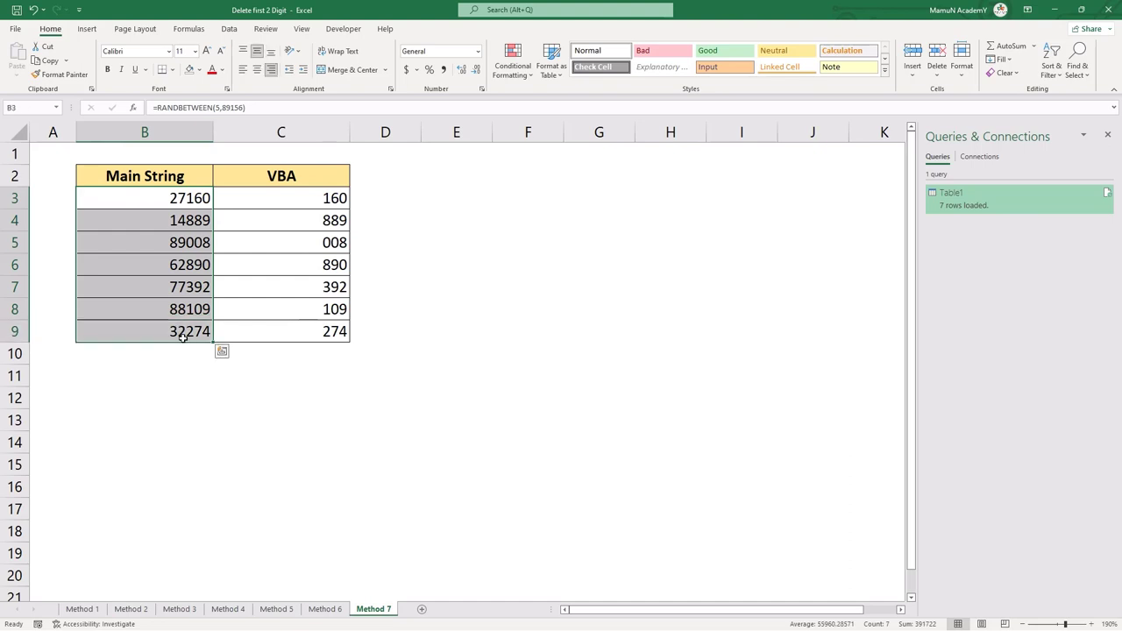
click(95, 611)
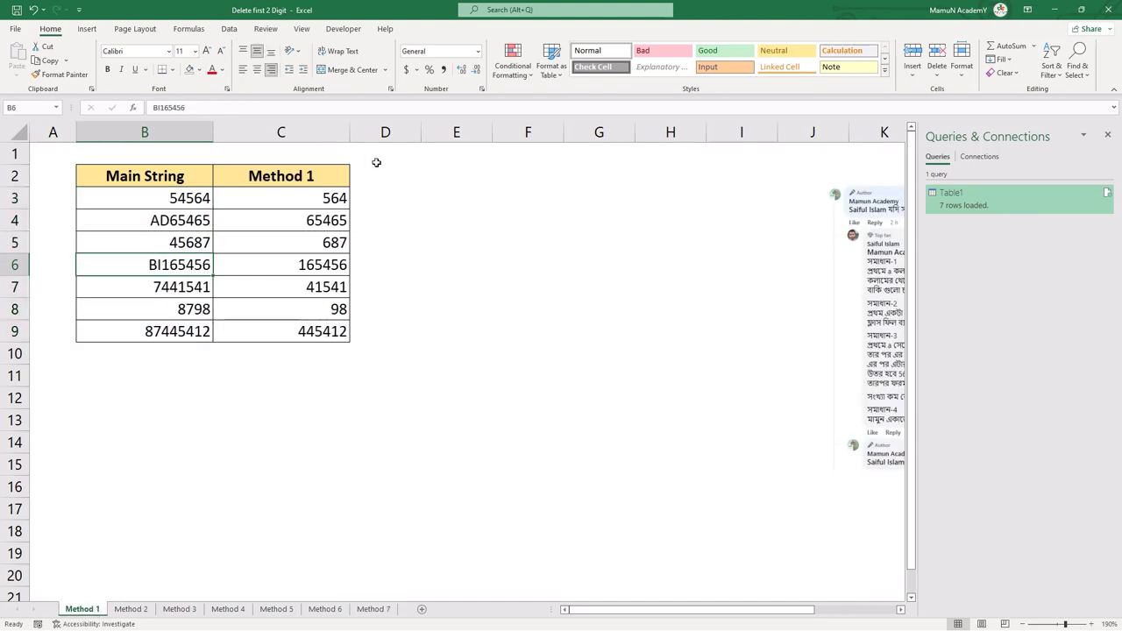
click(566, 334)
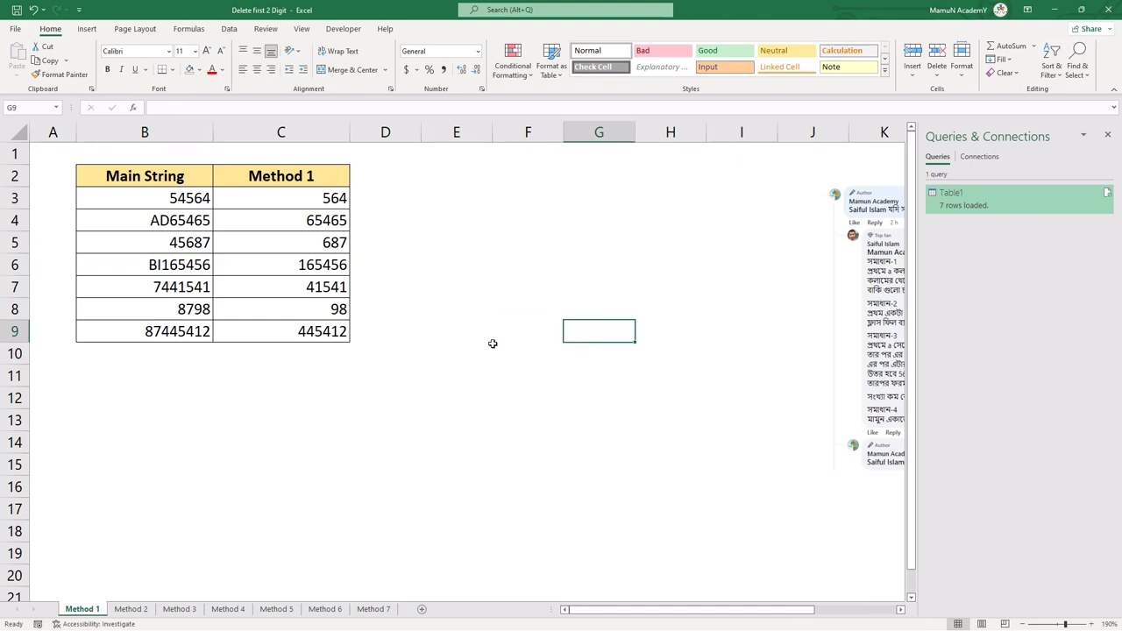